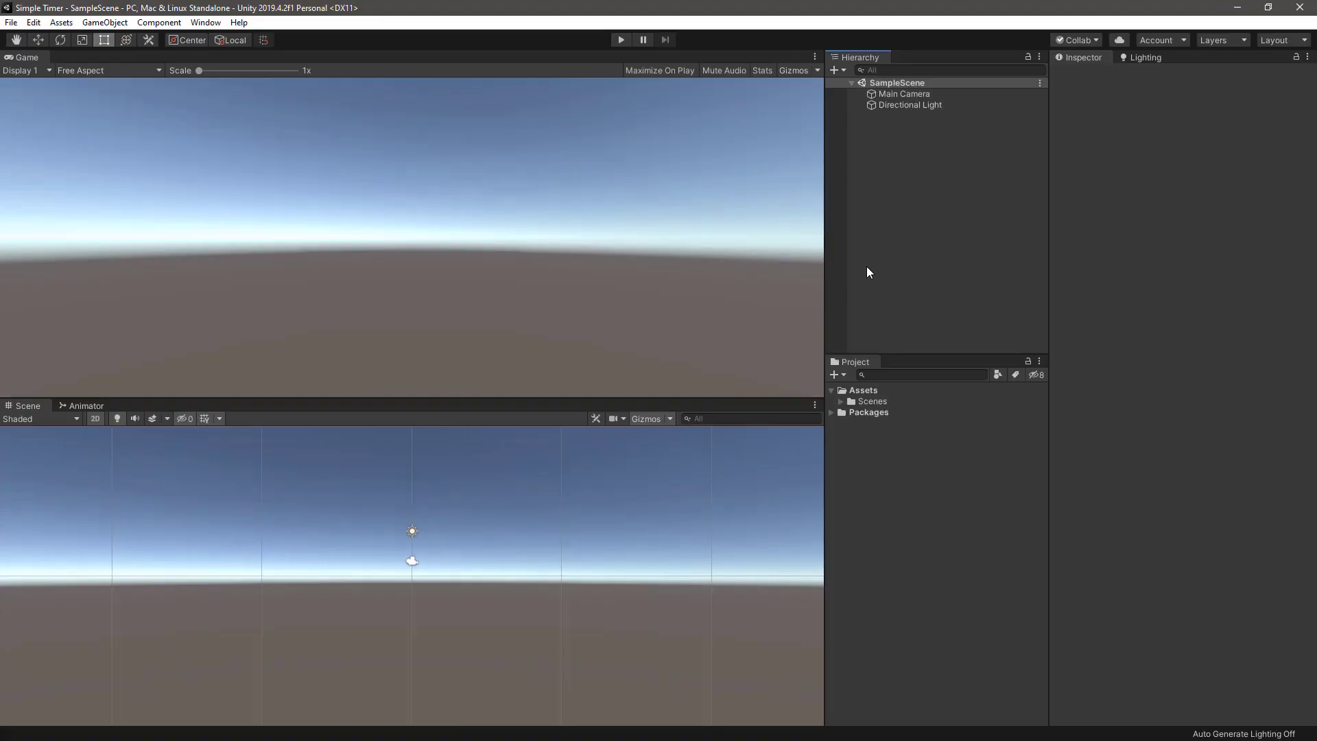
# - Switch the Main Camera to Solid Color clear flags with a grey background
pyautogui.click(904, 94)
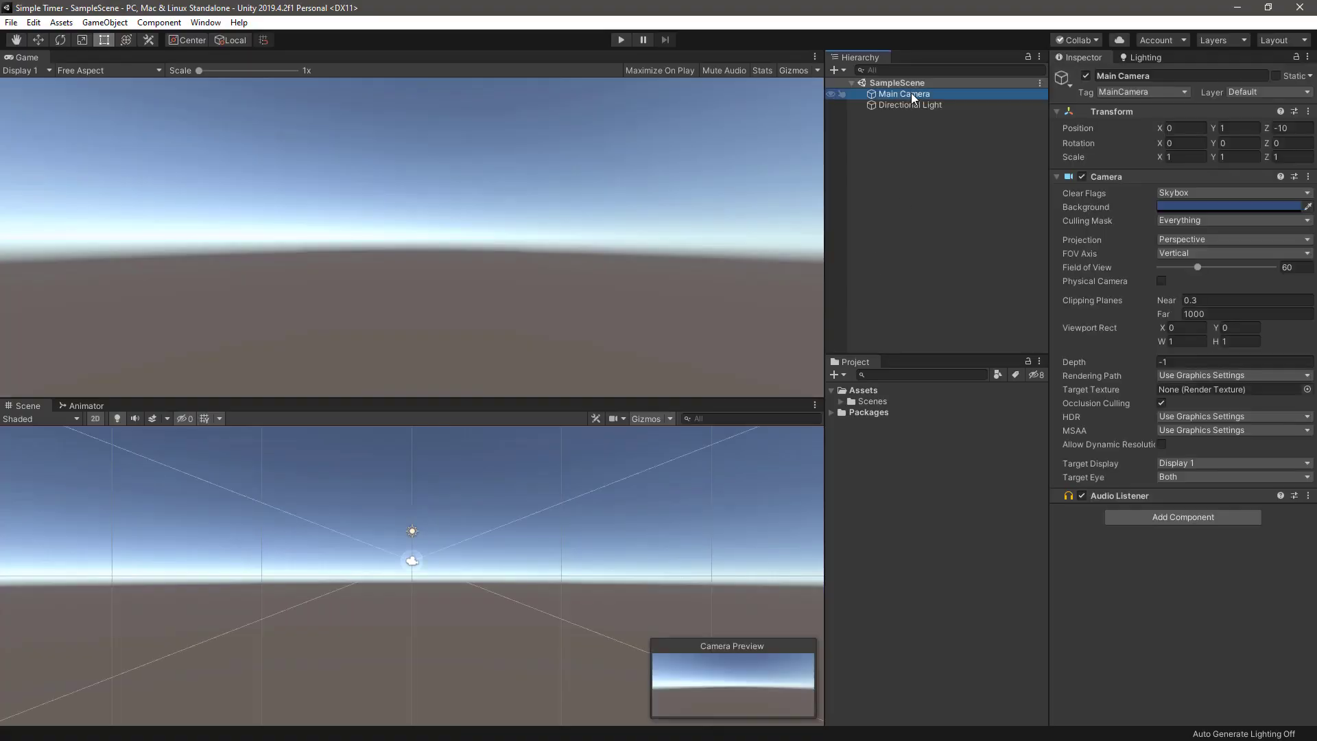
pyautogui.click(1198, 193)
pyautogui.click(1183, 224)
pyautogui.click(1193, 206)
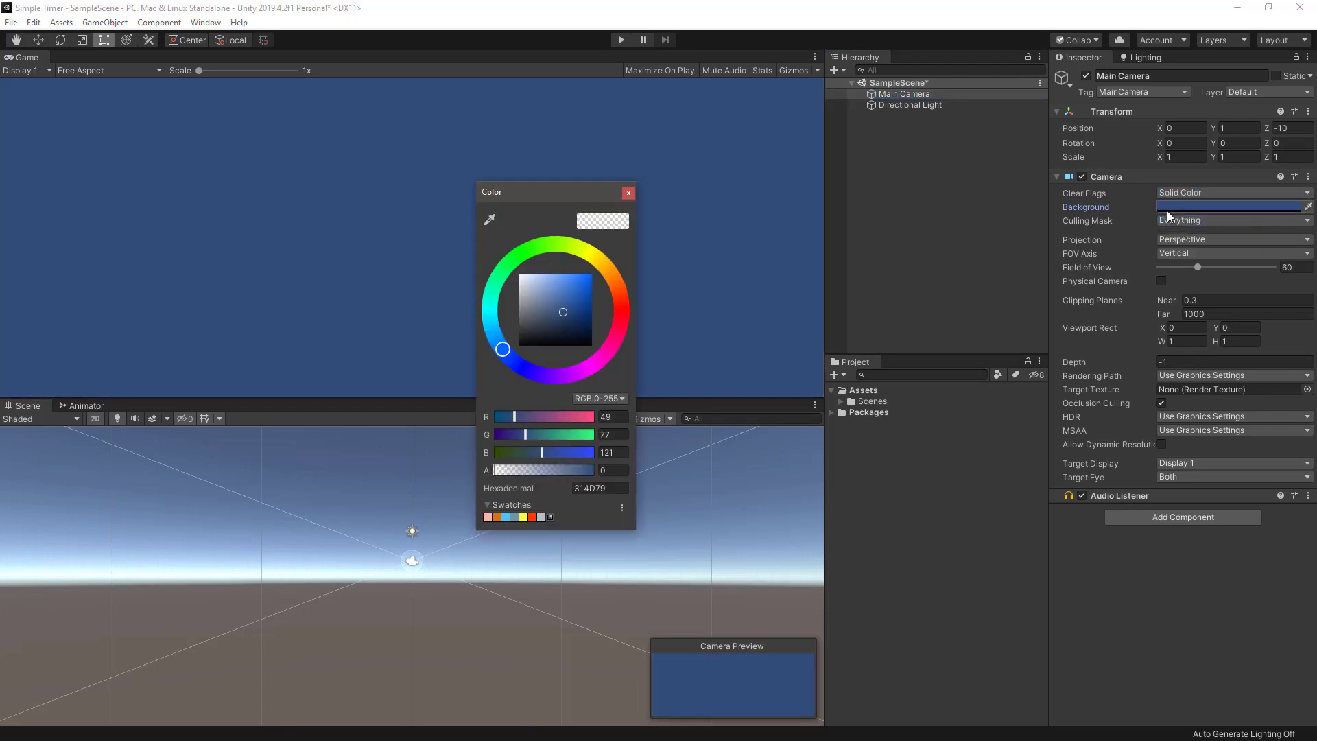
pyautogui.moveTo(521, 306); pyautogui.dragTo(518, 315)
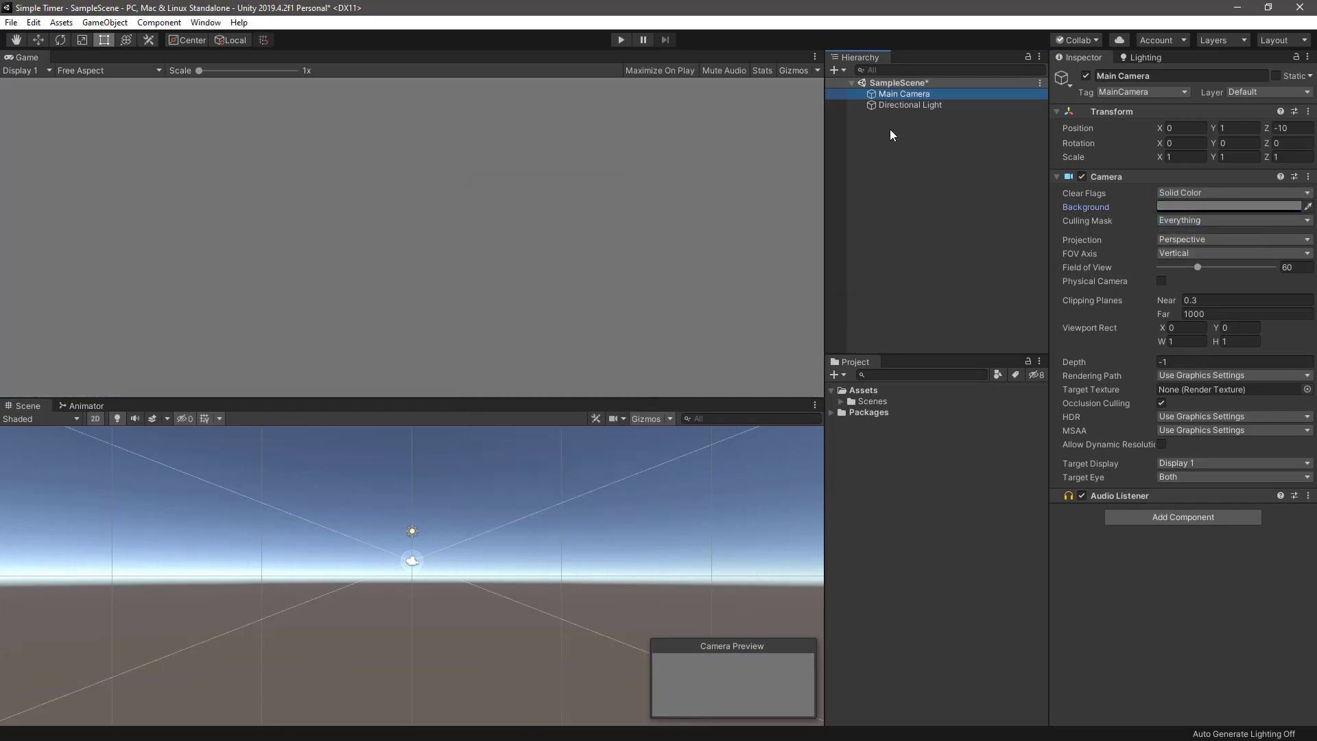
pyautogui.click(838, 69)
# - Add a UI Text object, reset its Rect Transform and make its colour white
pyautogui.moveTo(866, 206)
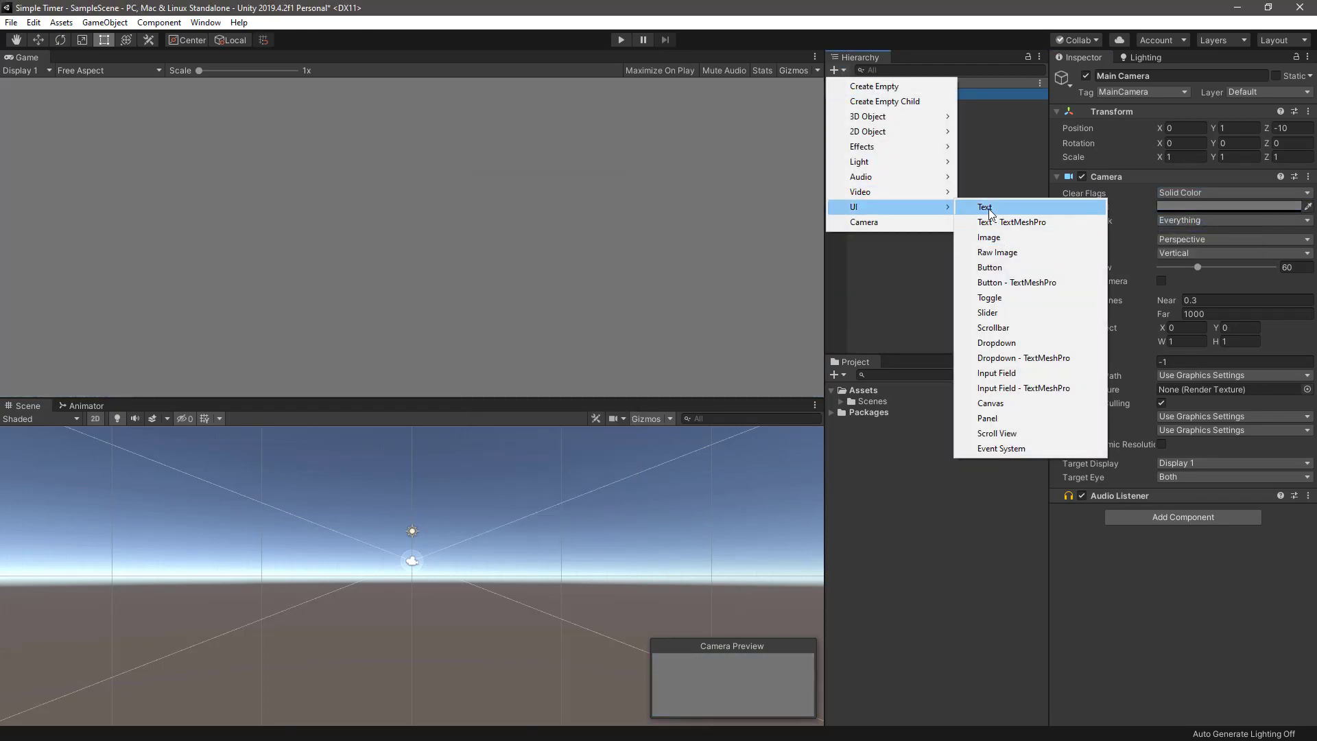
pyautogui.click(978, 207)
pyautogui.rightClick(1106, 113)
pyautogui.click(1122, 123)
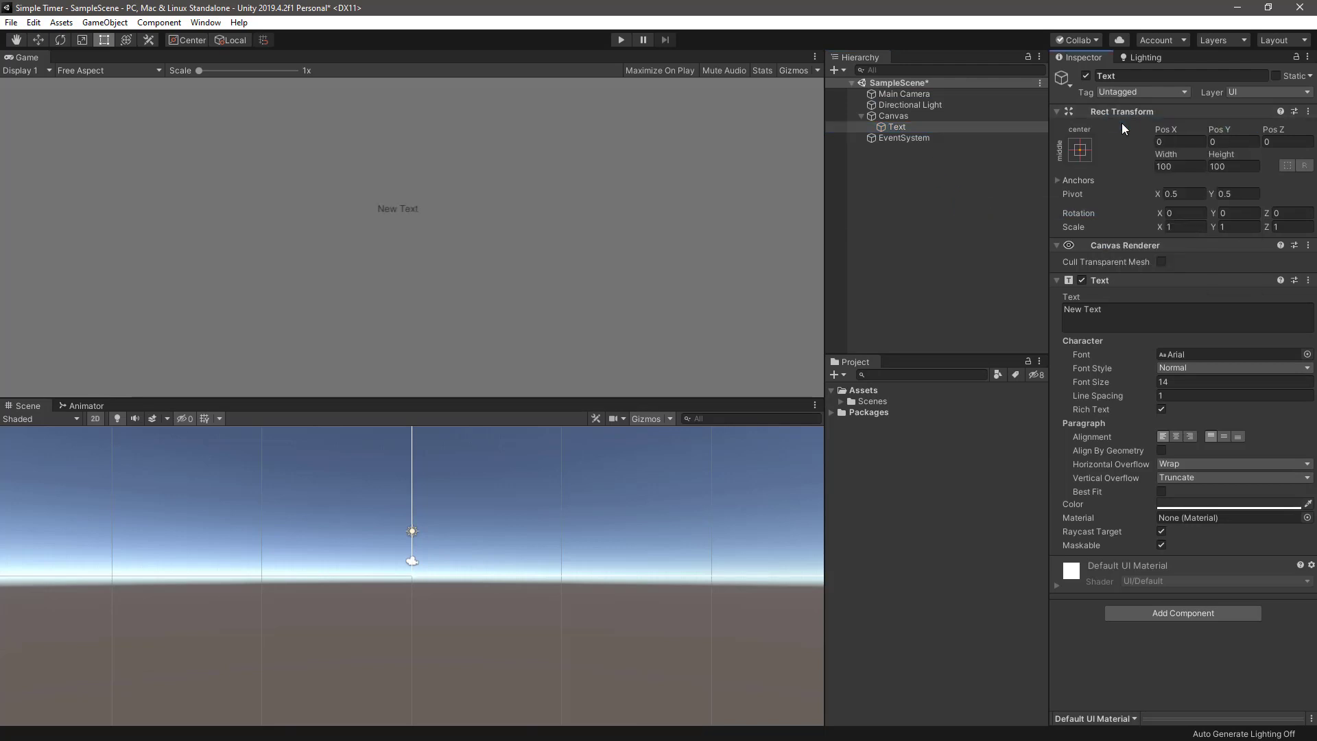
pyautogui.click(1176, 501)
pyautogui.moveTo(539, 274); pyautogui.dragTo(502, 246)
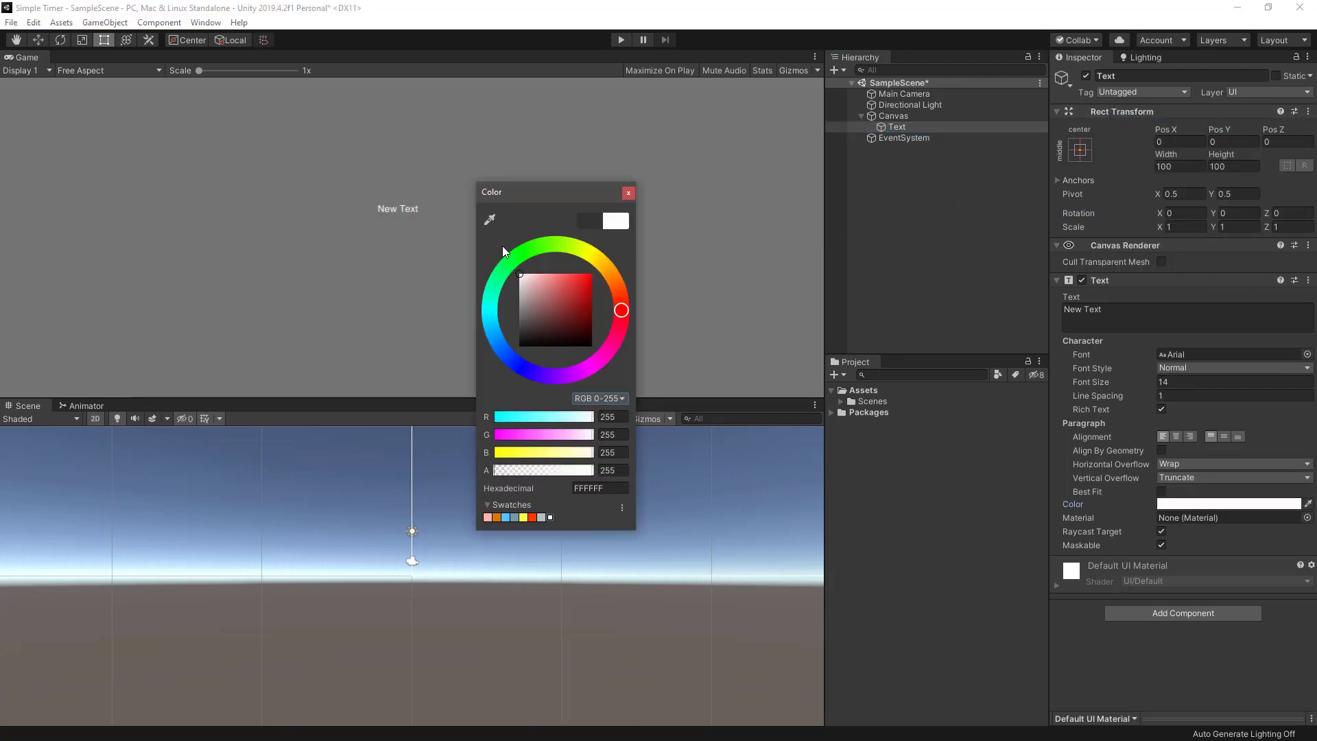
# - Set the text to 00 in Bold at font size 50
pyautogui.click(1113, 311)
pyautogui.write('00')
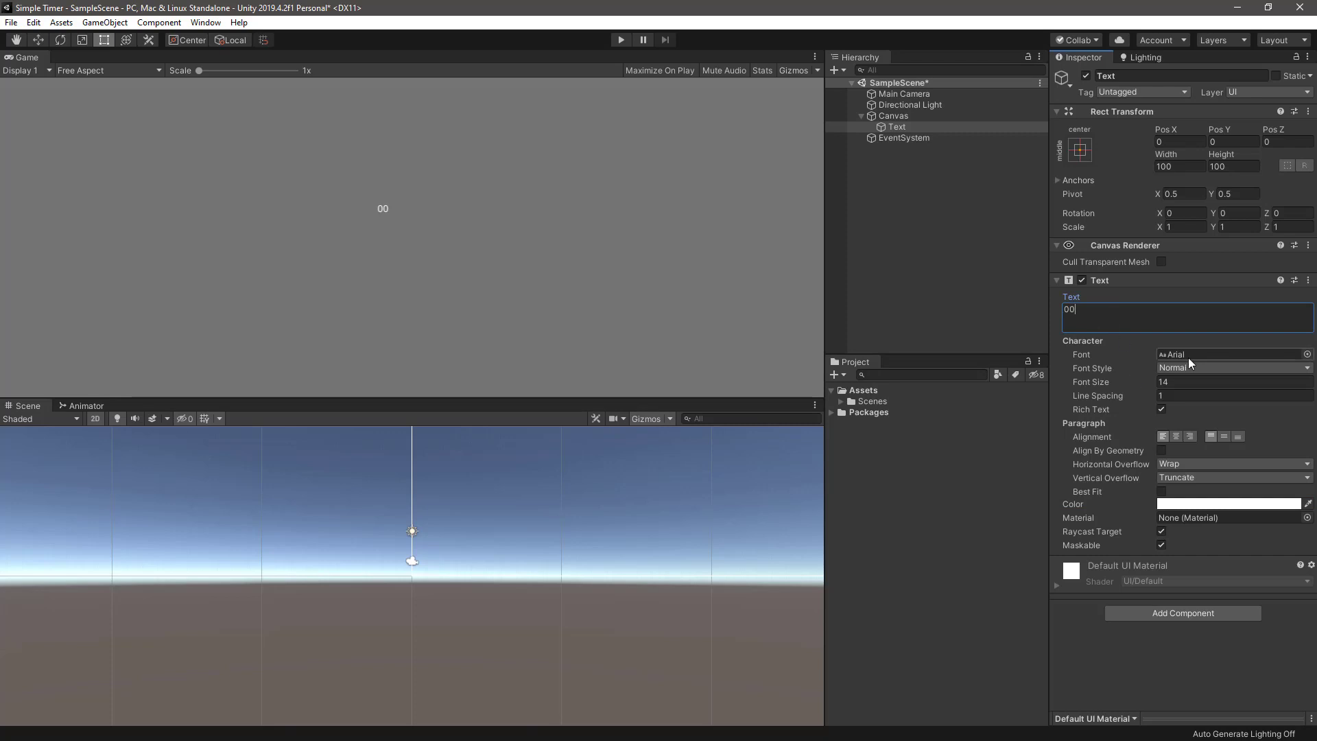
pyautogui.click(1189, 367)
pyautogui.click(1180, 396)
pyautogui.doubleClick(1183, 381)
pyautogui.write('50')
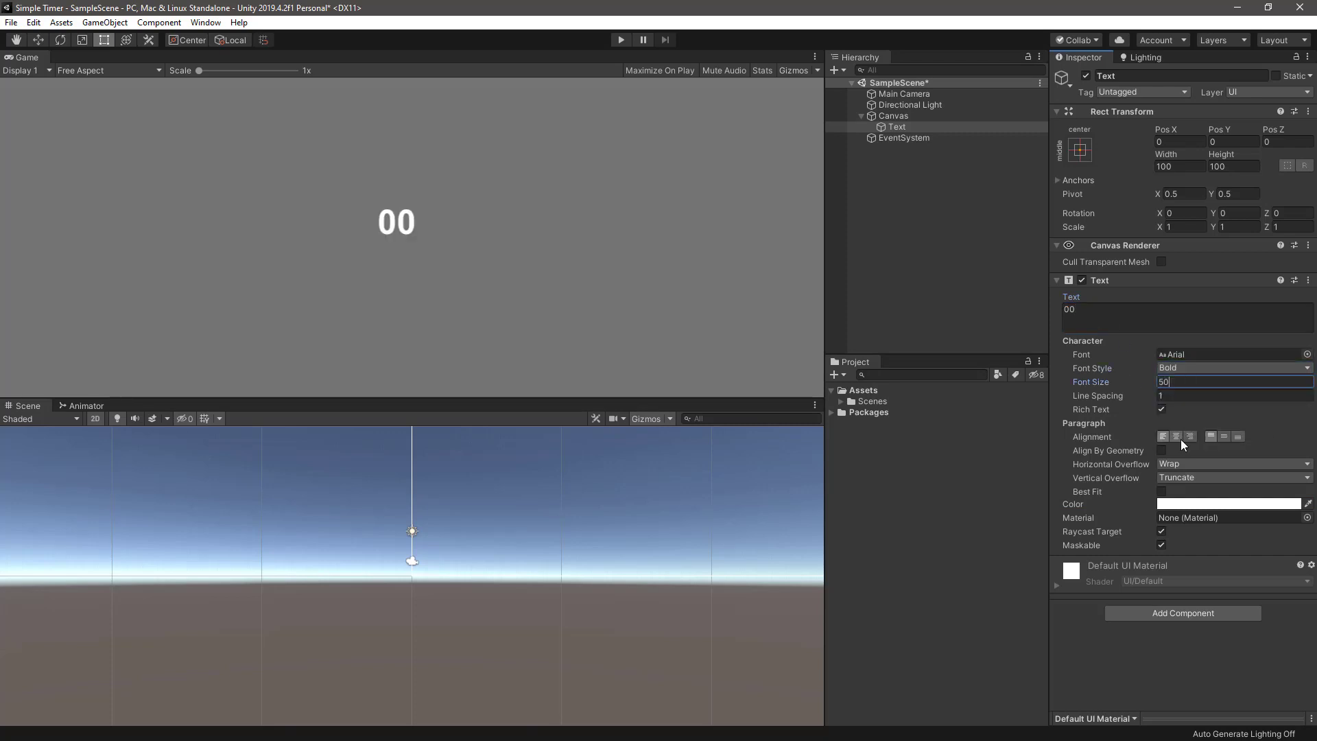
# - Centre the text both ways and let it overflow horizontally and vertically
pyautogui.click(1176, 436)
pyautogui.click(1224, 436)
pyautogui.click(1228, 464)
pyautogui.click(1193, 494)
pyautogui.click(1183, 478)
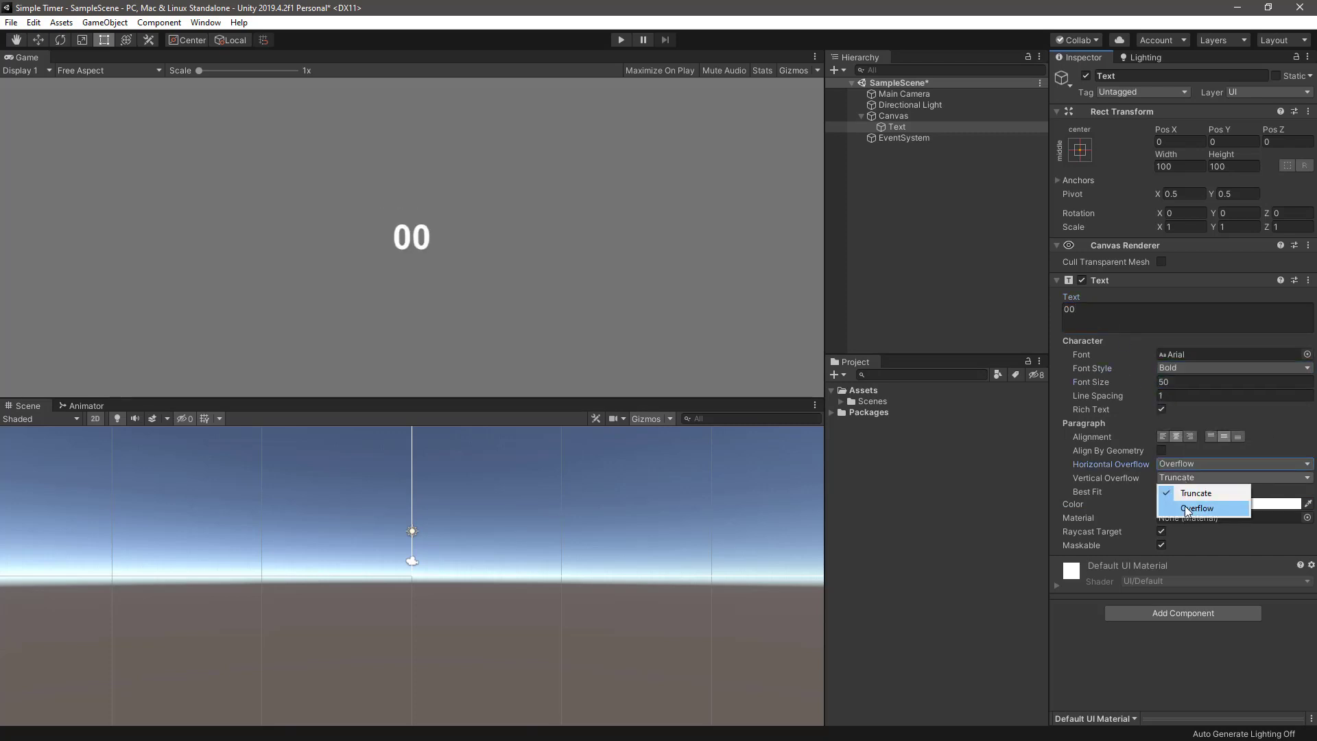
pyautogui.click(1188, 509)
# - Raise the text to Pos Y 50 and rename it TimerText
pyautogui.write('50')
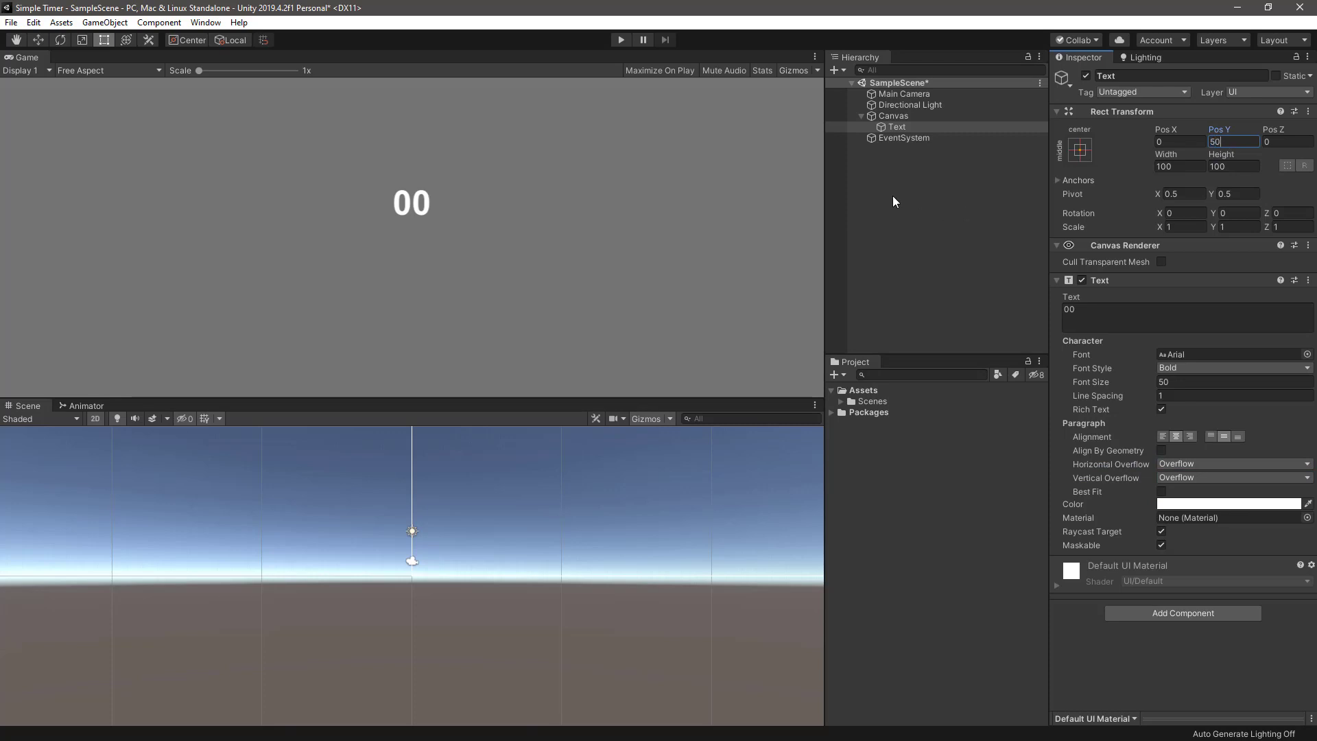
pyautogui.click(902, 128)
pyautogui.write('Timer')
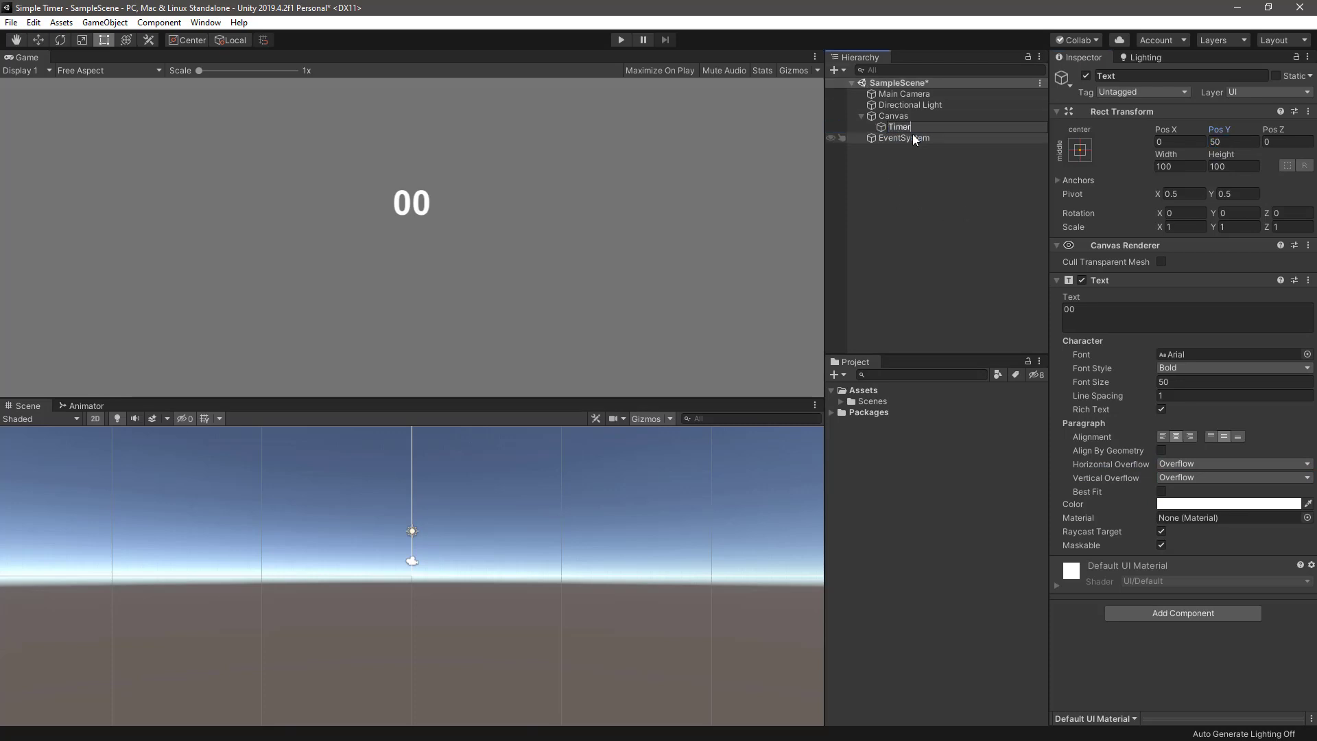
pyautogui.click(891, 117)
# - Add a UI Button under the Canvas named StartButton
pyautogui.rightClick(891, 116)
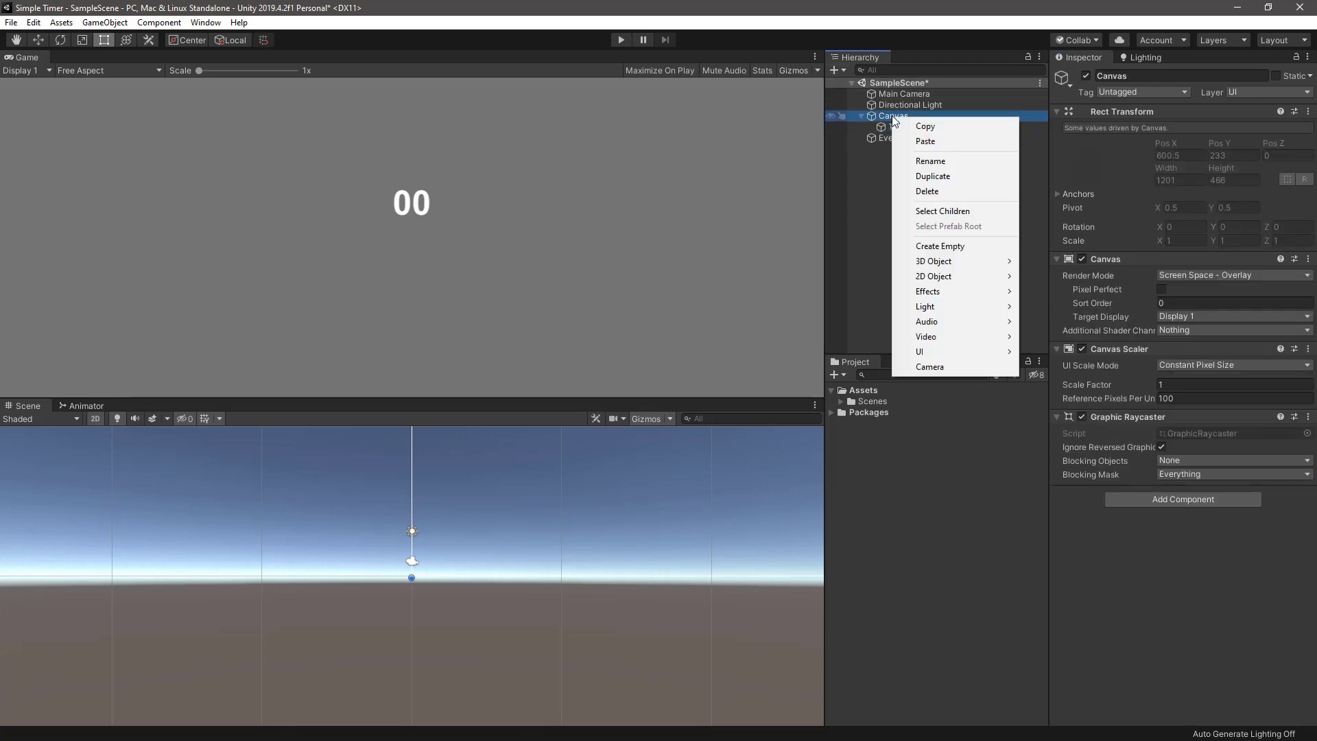
pyautogui.moveTo(923, 351)
pyautogui.click(1057, 412)
pyautogui.write('StartButton')
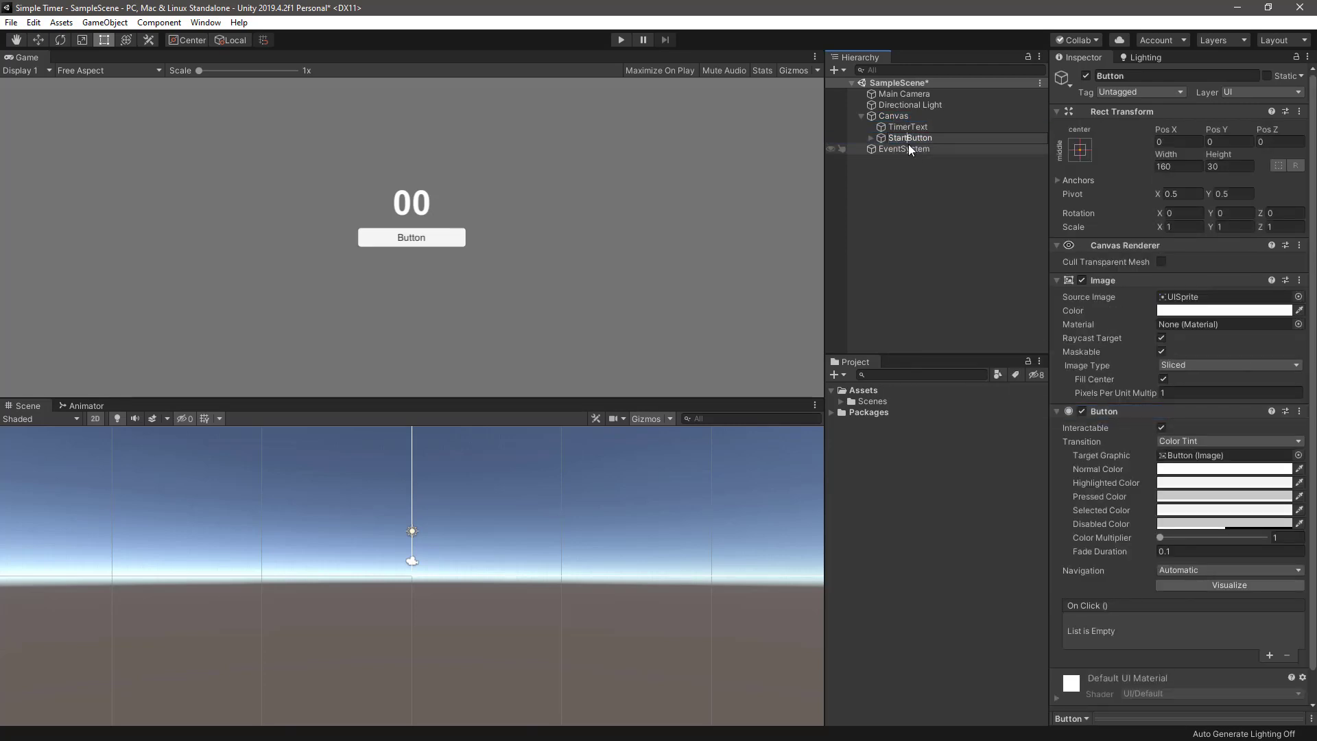
pyautogui.press('Return')
# - Change the button's label text to 'Start Timer'
pyautogui.click(872, 138)
pyautogui.click(905, 149)
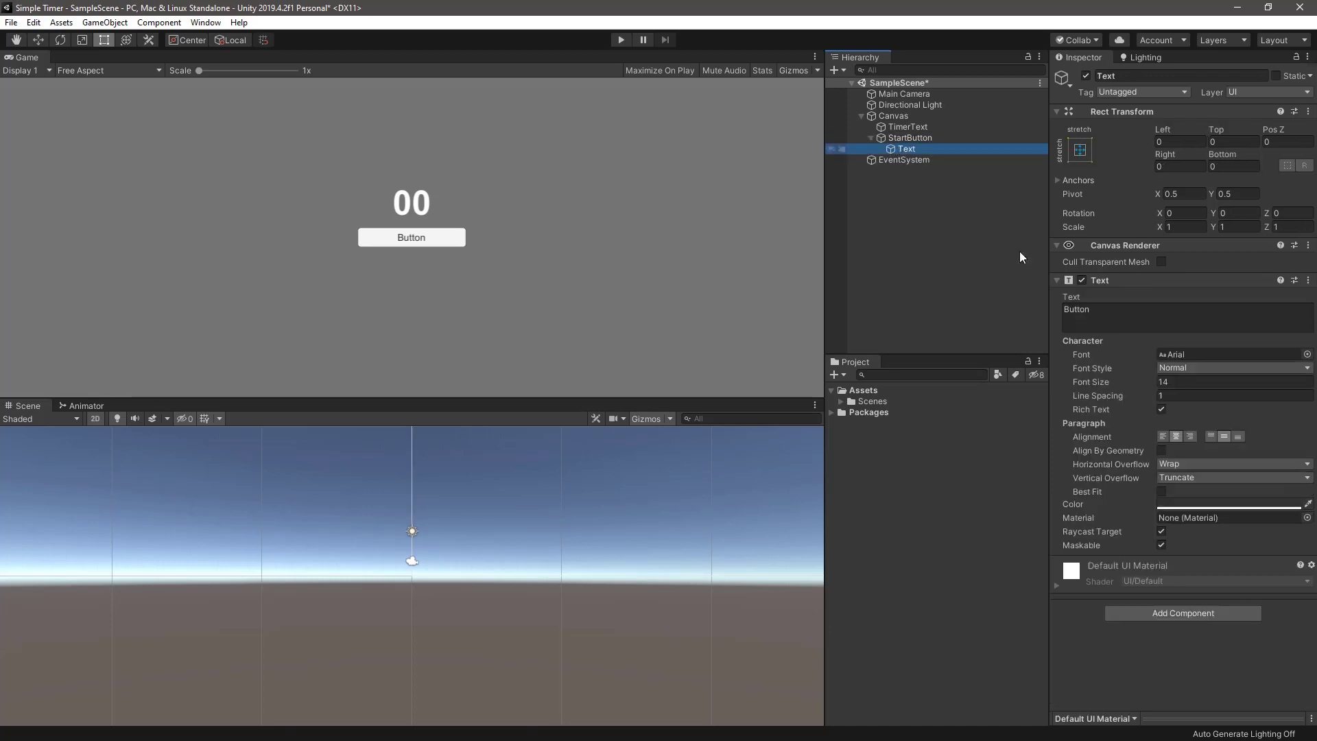
pyautogui.click(1125, 317)
pyautogui.write('Start T')
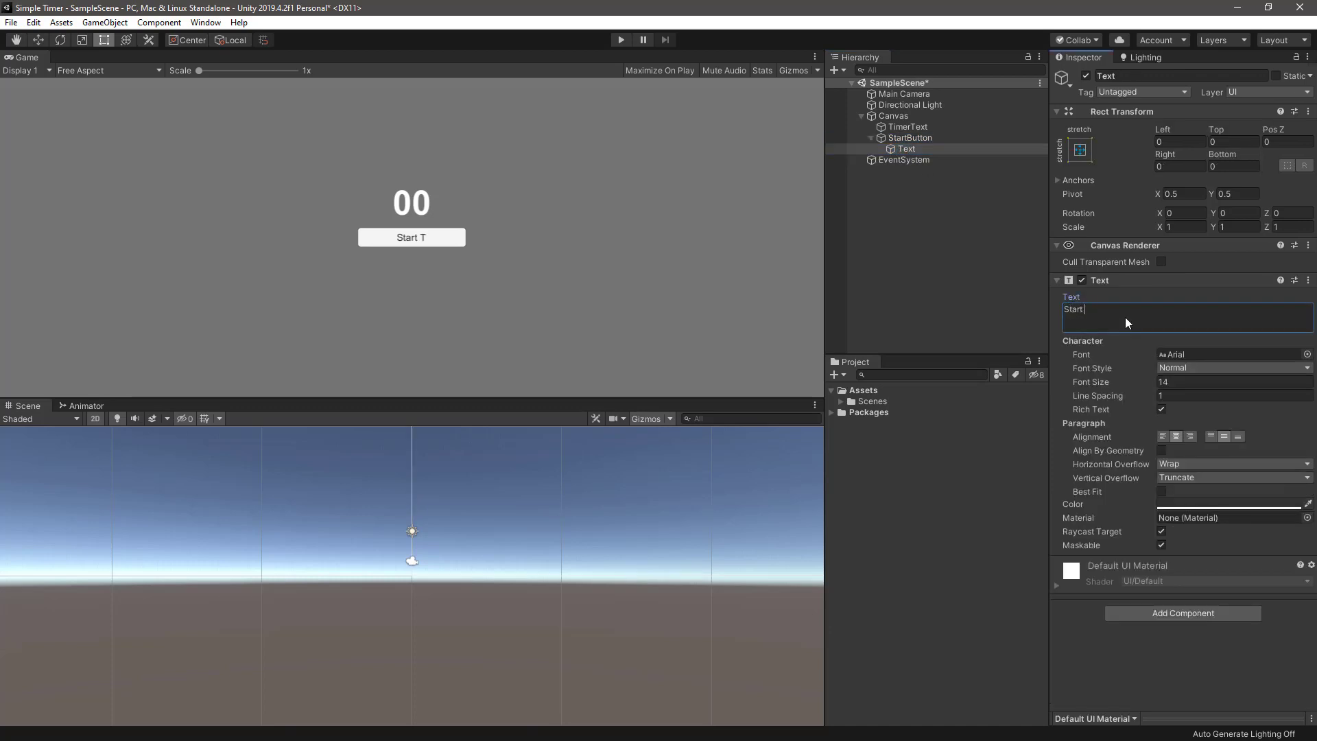
pyautogui.write('imer')
# - Move StartButton to Pos Y -60 and tint it green
pyautogui.click(899, 137)
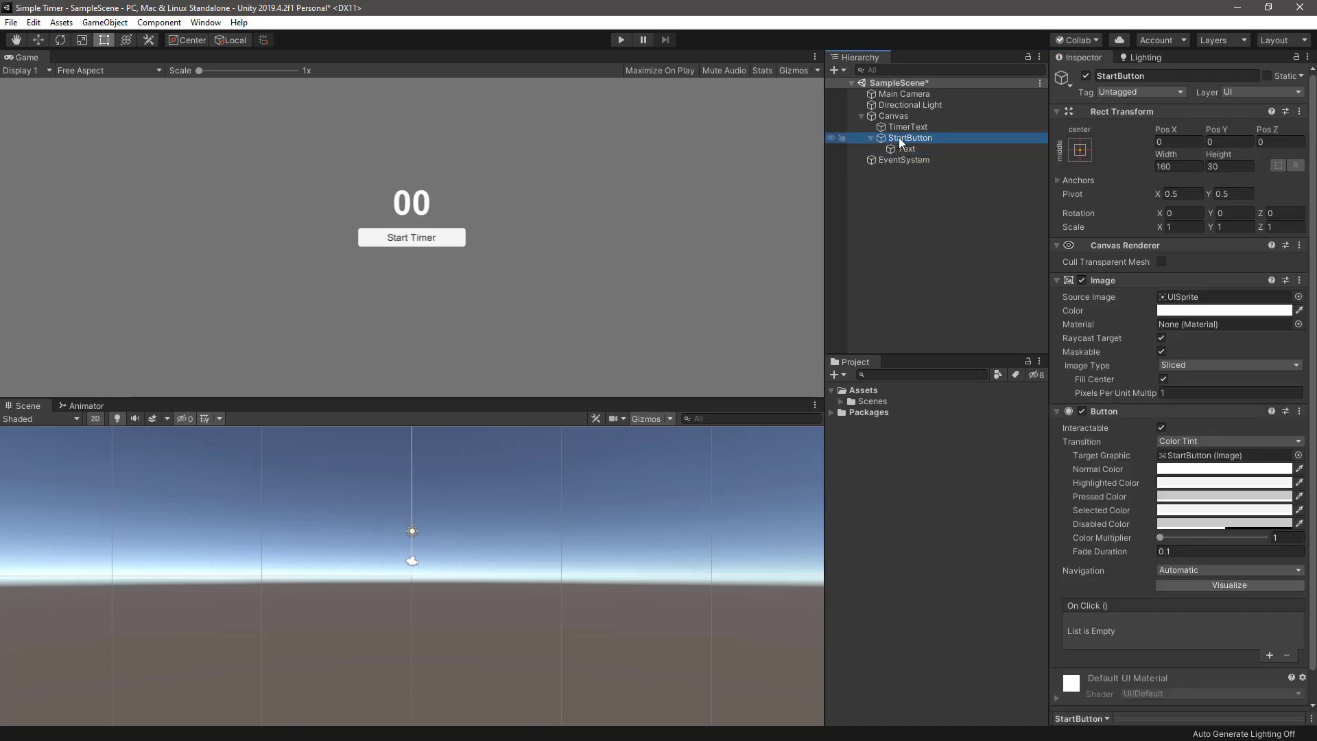
pyautogui.click(1228, 141)
pyautogui.write('-60')
pyautogui.click(1225, 310)
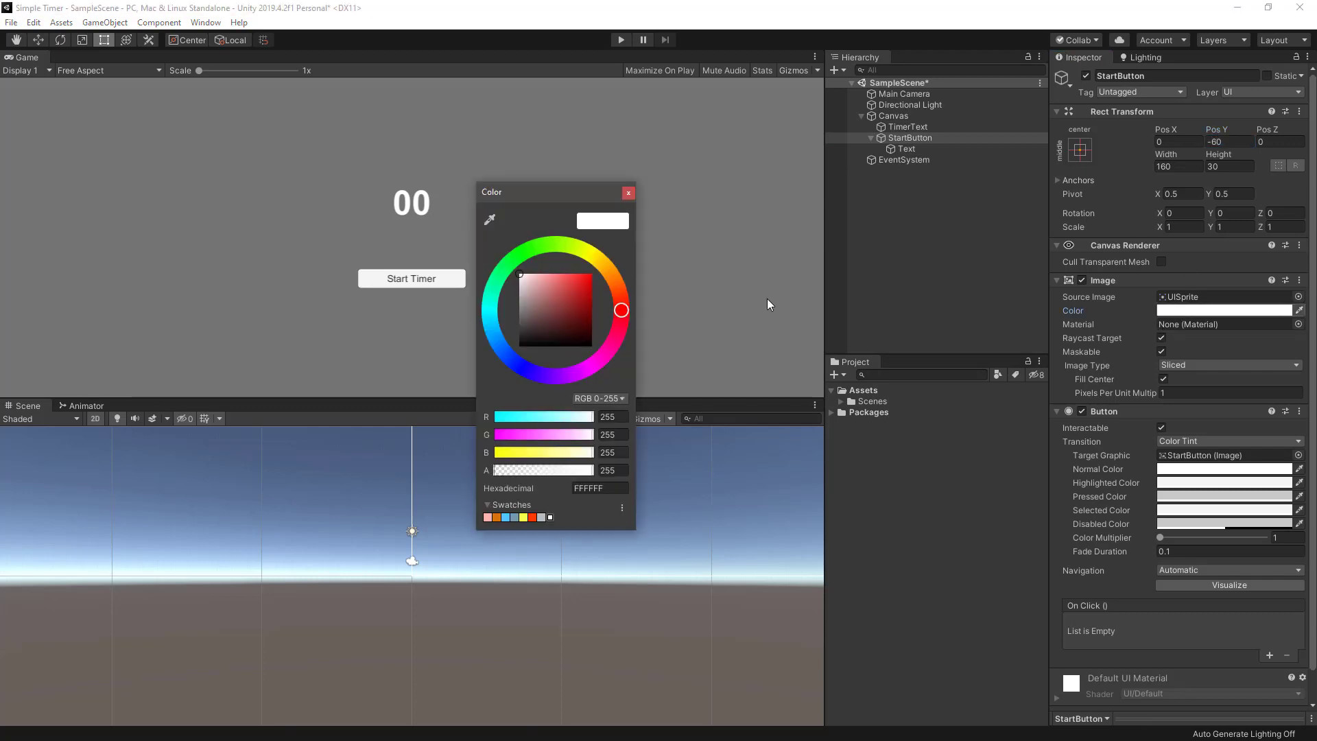
pyautogui.click(541, 246)
pyautogui.click(555, 275)
pyautogui.click(871, 138)
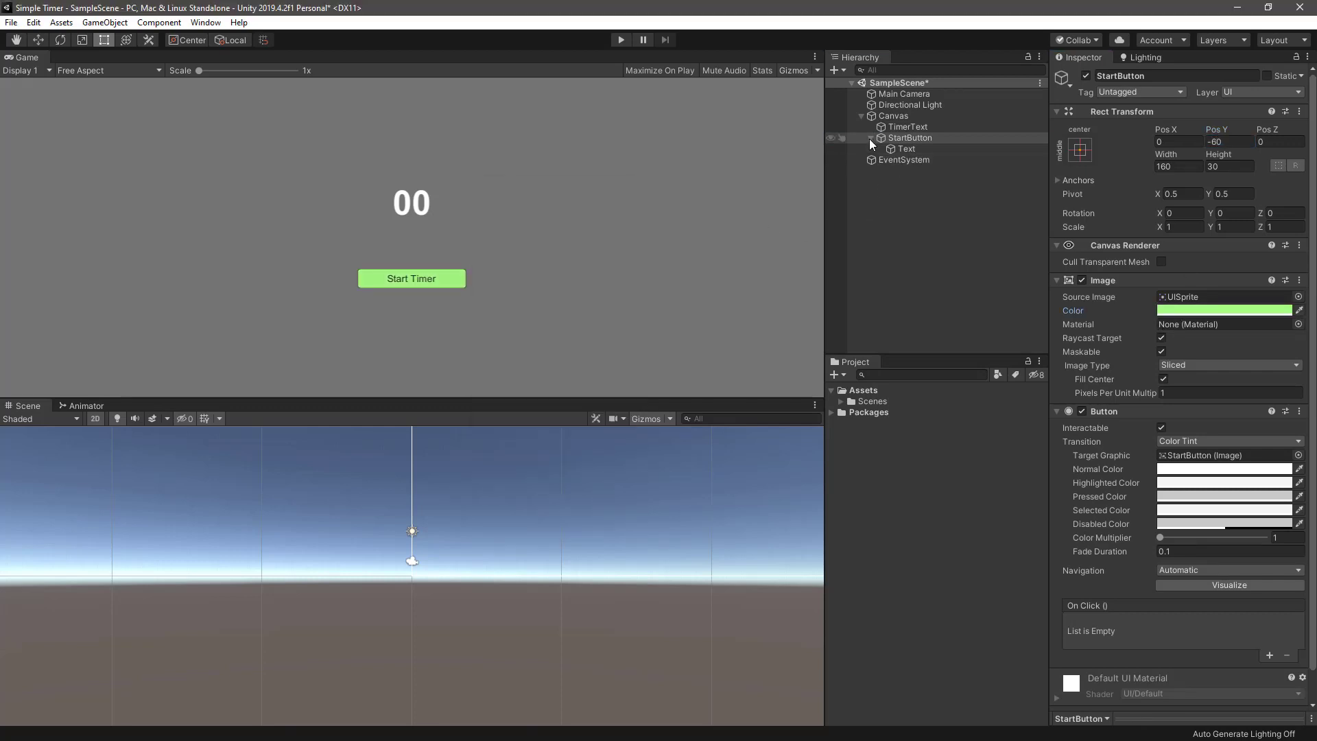
# - Duplicate StartButton and rename the copy StopButton
pyautogui.hotkey('ctrl', 'd')
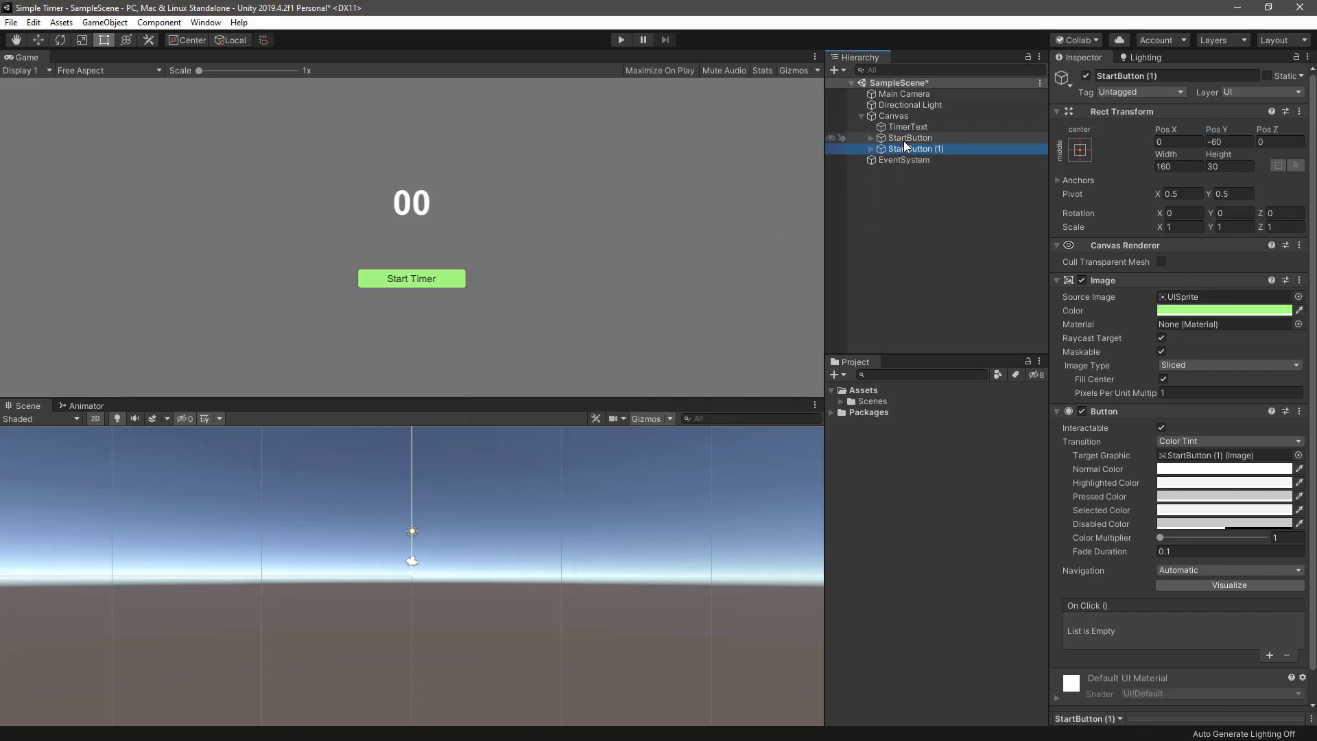
pyautogui.click(902, 147)
pyautogui.press('BackSpace')
pyautogui.press('BackSpace')
pyautogui.press('BackSpace')
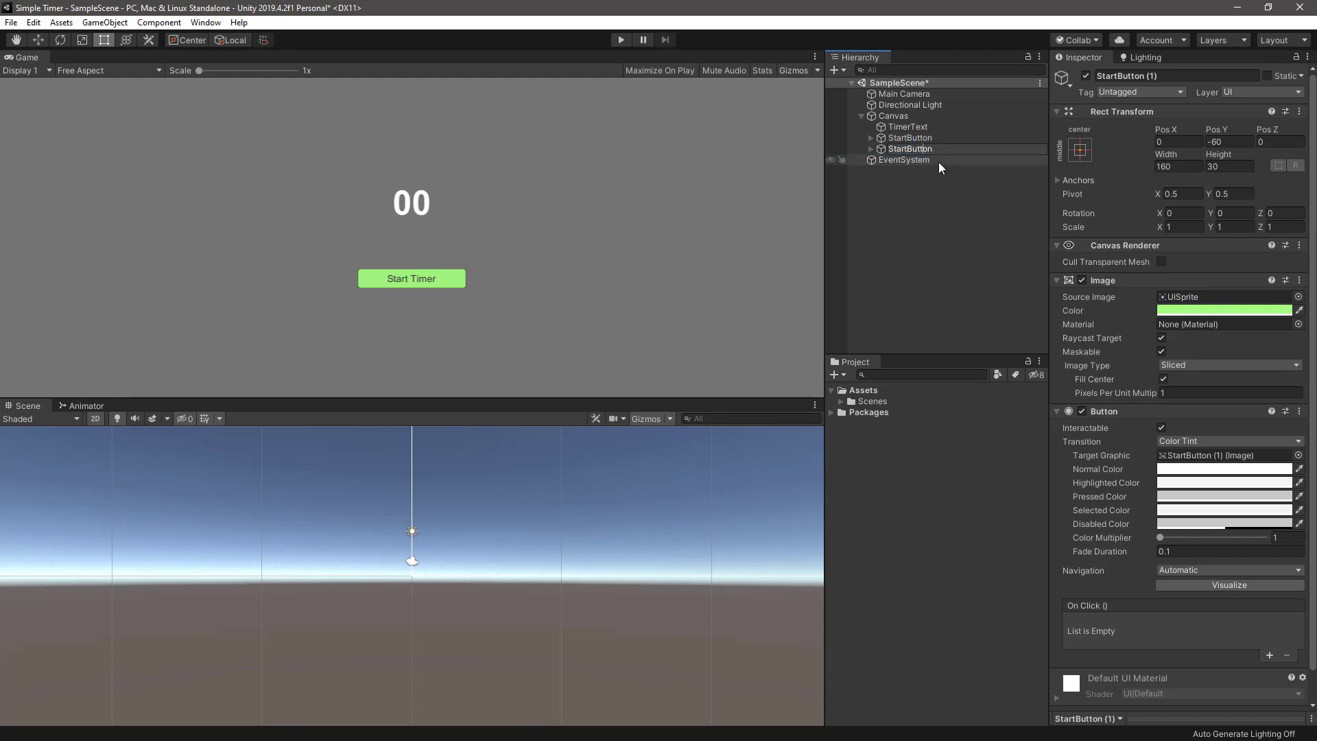
pyautogui.write('op')
pyautogui.press('Return')
# - Tint StopButton red and set its Pos Y to -100
pyautogui.click(1225, 310)
pyautogui.click(621, 309)
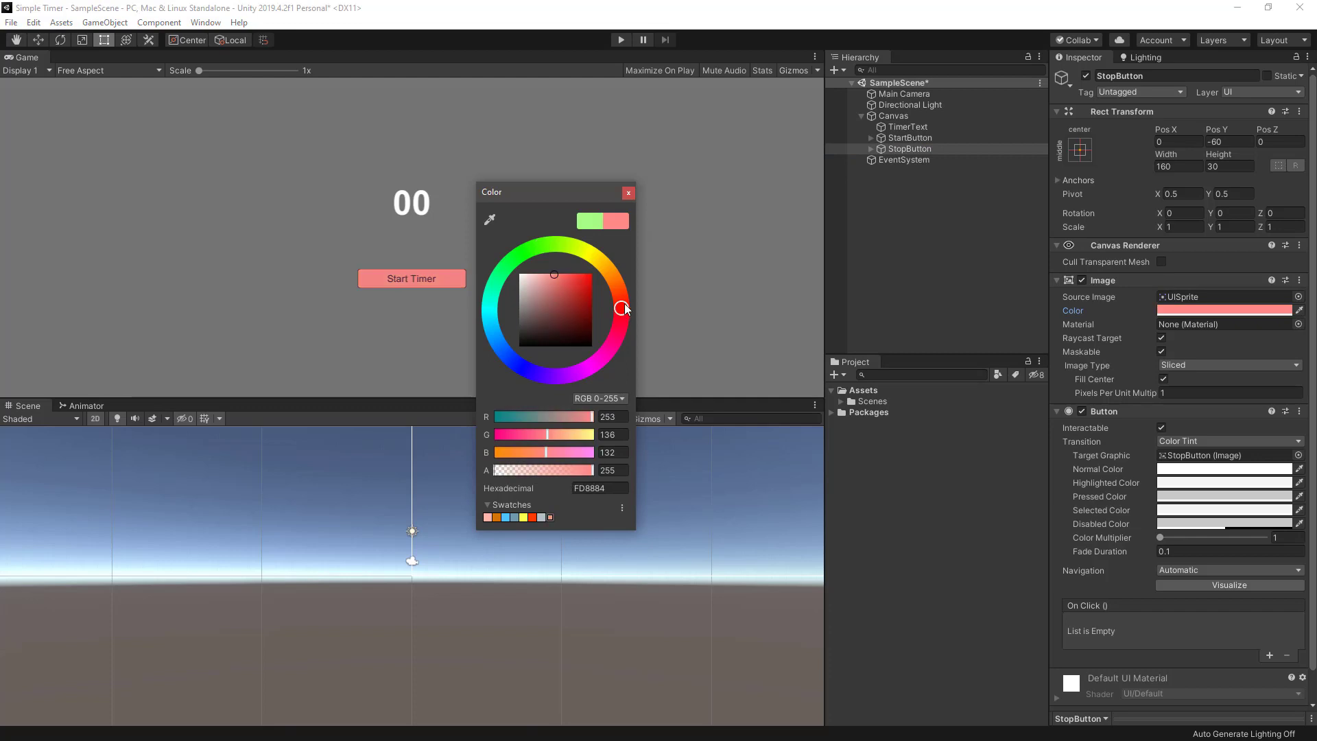
pyautogui.click(870, 150)
pyautogui.click(1233, 141)
pyautogui.write('-')
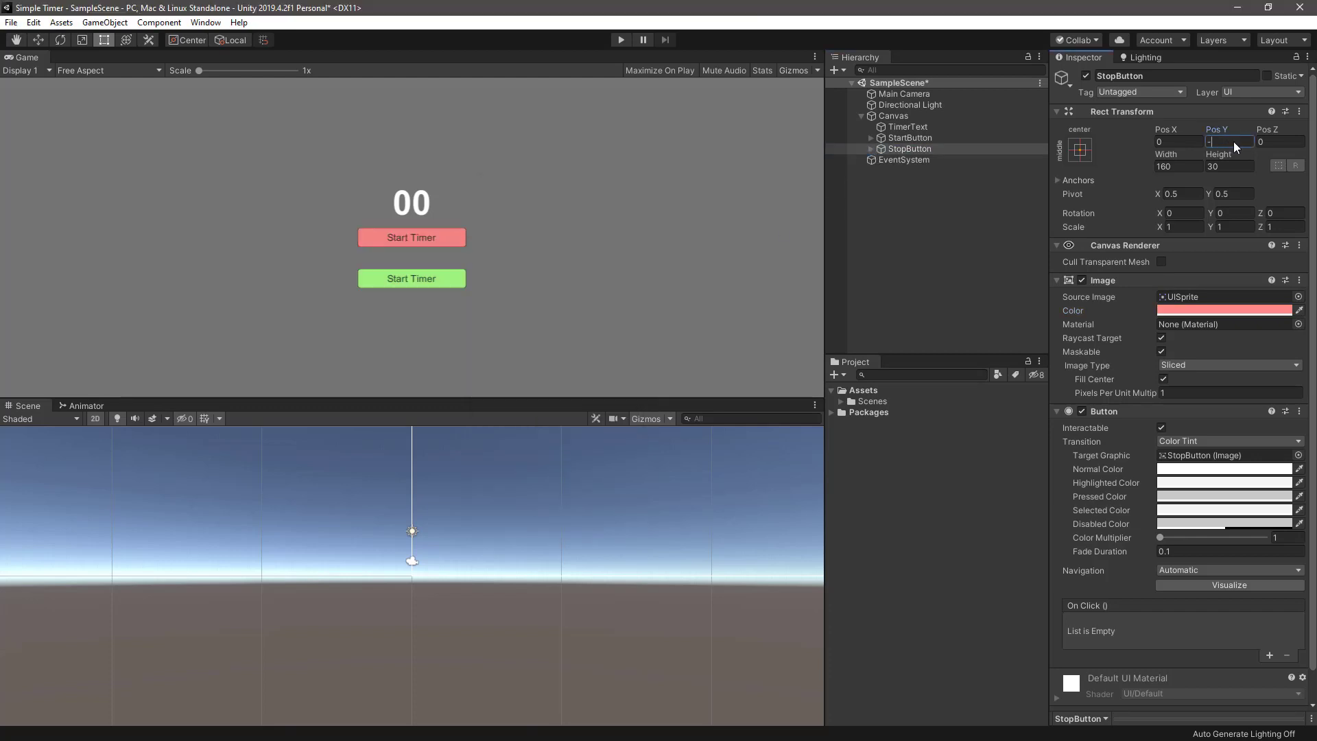
pyautogui.write('90')
pyautogui.doubleClick(1216, 147)
pyautogui.write('1')
pyautogui.write('00')
# - Relabel StopButton's text as 'Stop Timer'
pyautogui.click(871, 148)
pyautogui.click(906, 160)
pyautogui.moveTo(1083, 309); pyautogui.dragTo(1057, 309)
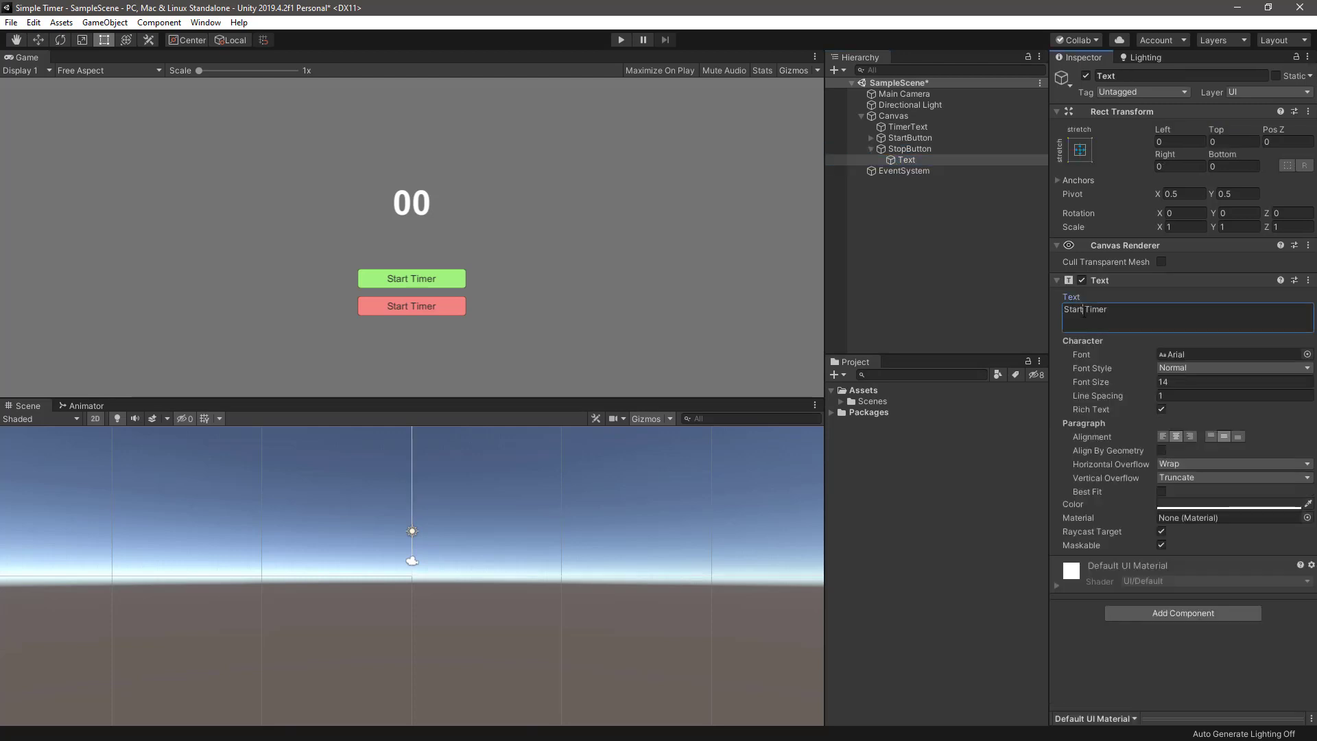
pyautogui.write('Stop')
pyautogui.click(945, 147)
pyautogui.click(871, 148)
pyautogui.click(891, 117)
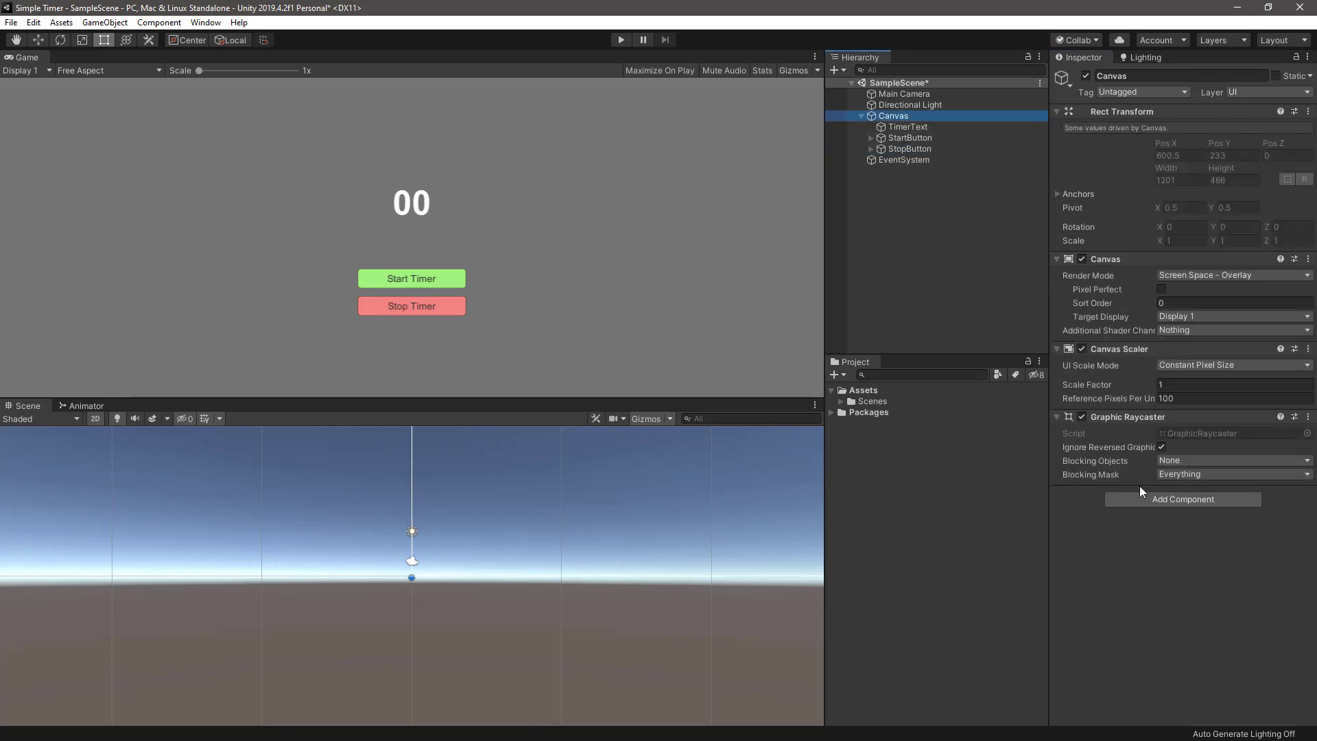
# - Create a new script named SimpleTimer via Add Component and attach it to the Canvas
pyautogui.click(1167, 501)
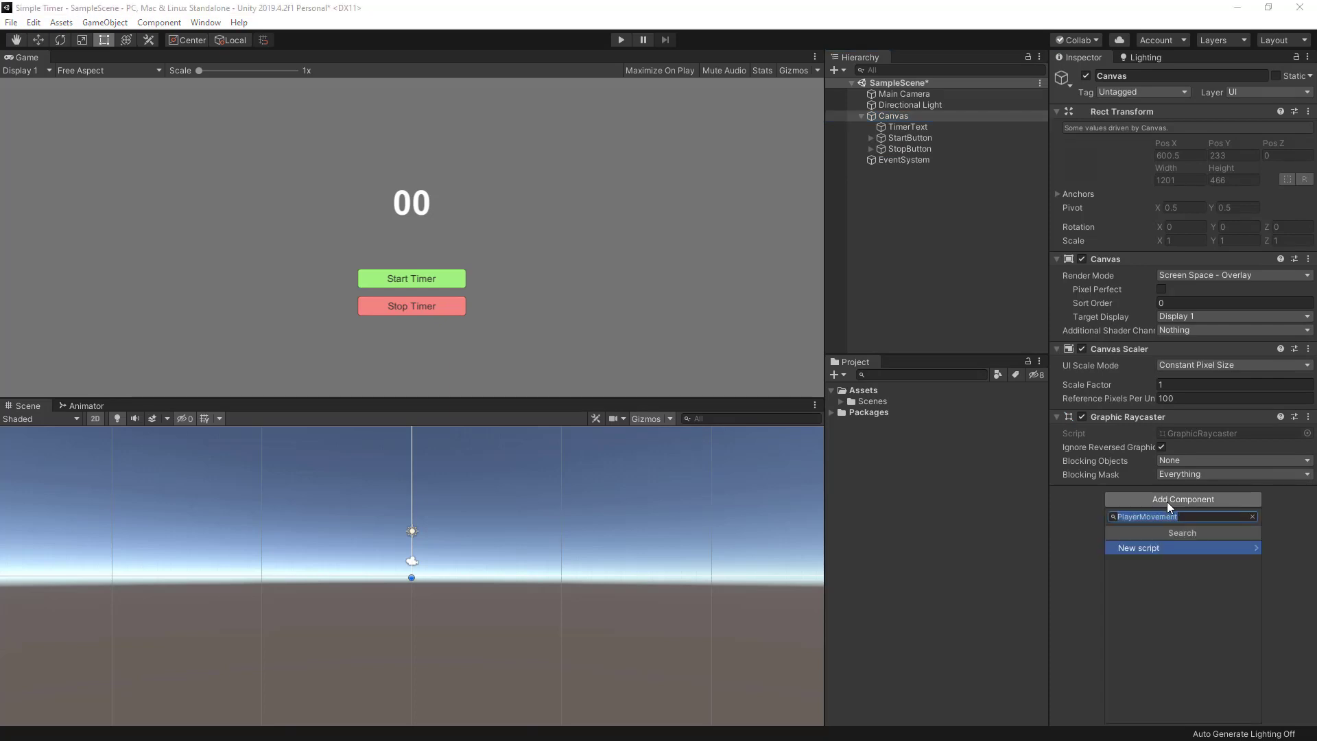
pyautogui.click(1278, 525)
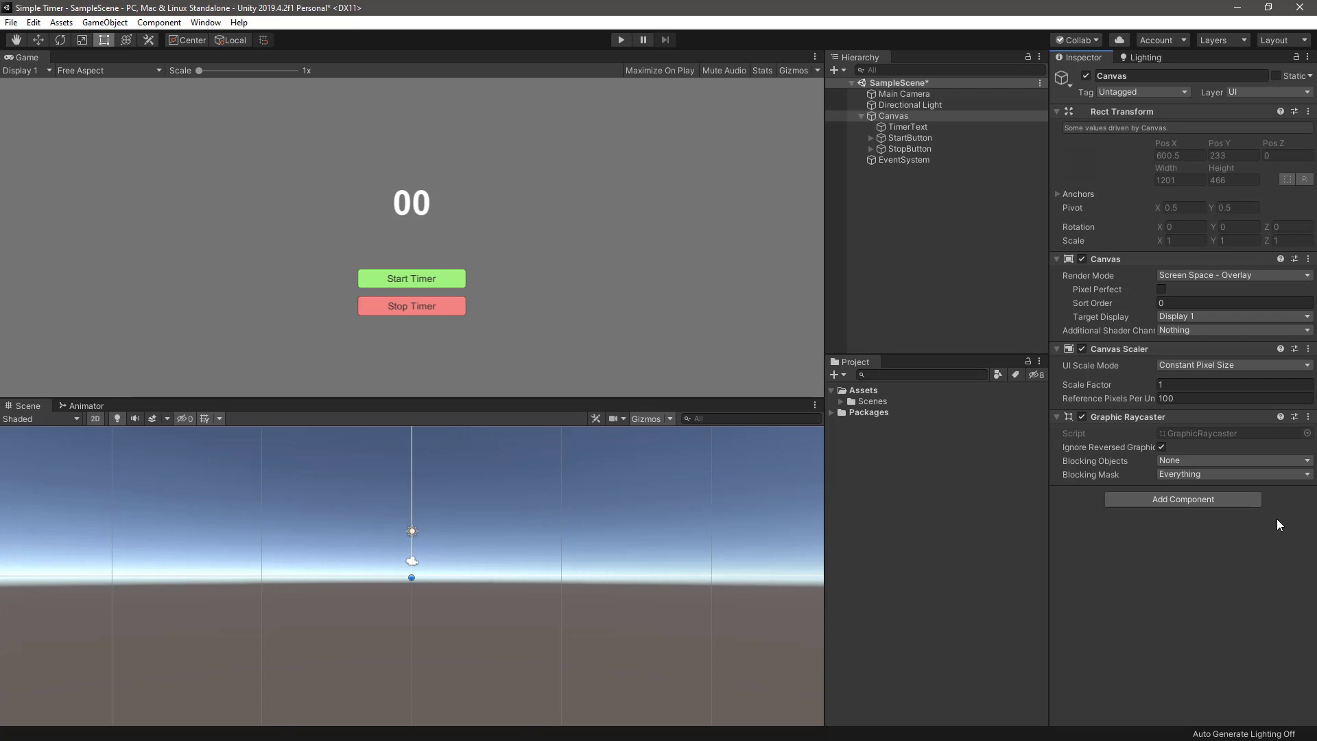
pyautogui.click(1168, 501)
pyautogui.write('SimpleTime')
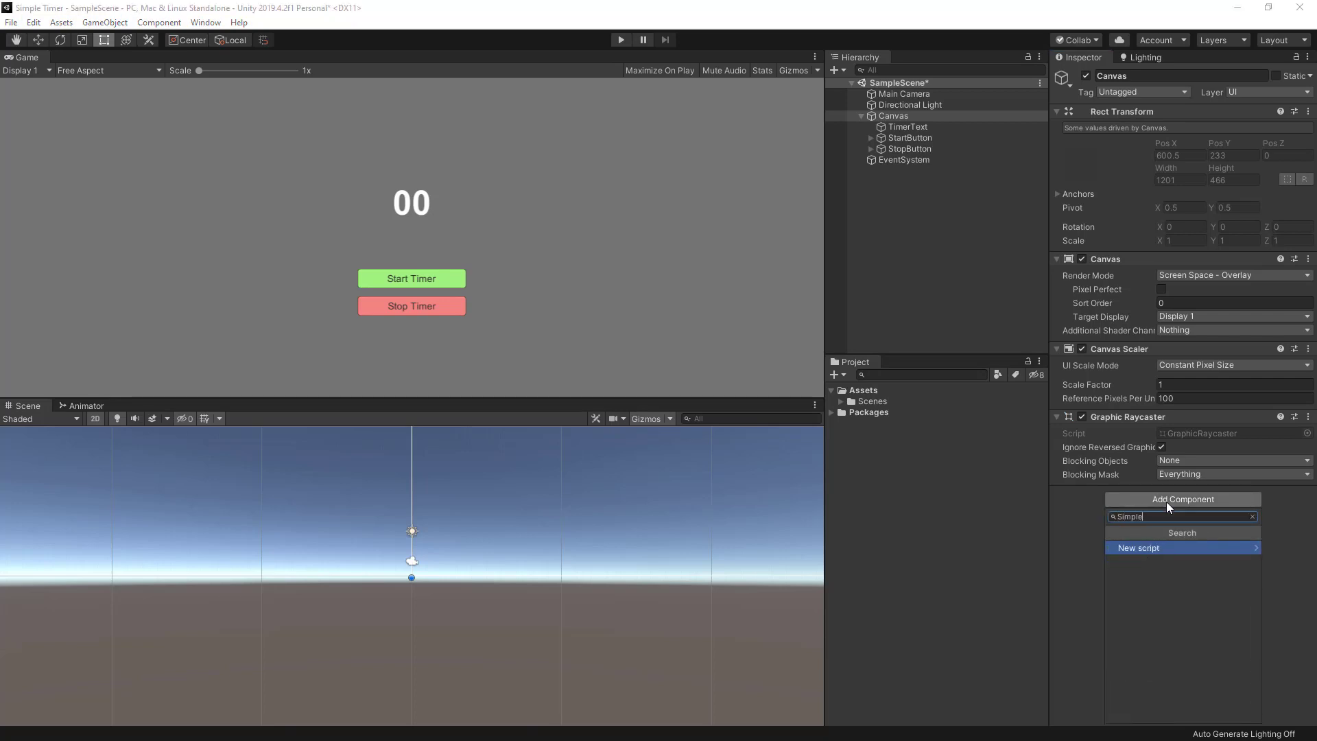
pyautogui.write('r')
pyautogui.press('Return')
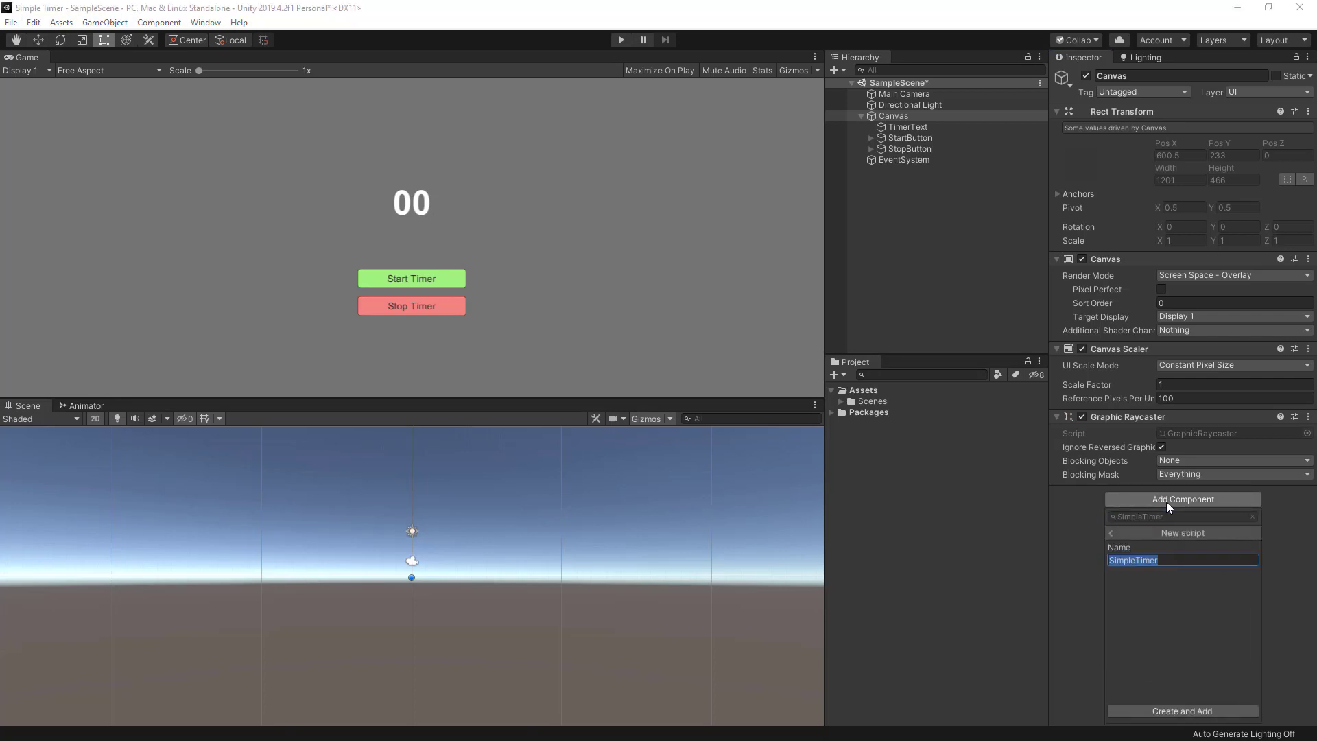
pyautogui.press('Return')
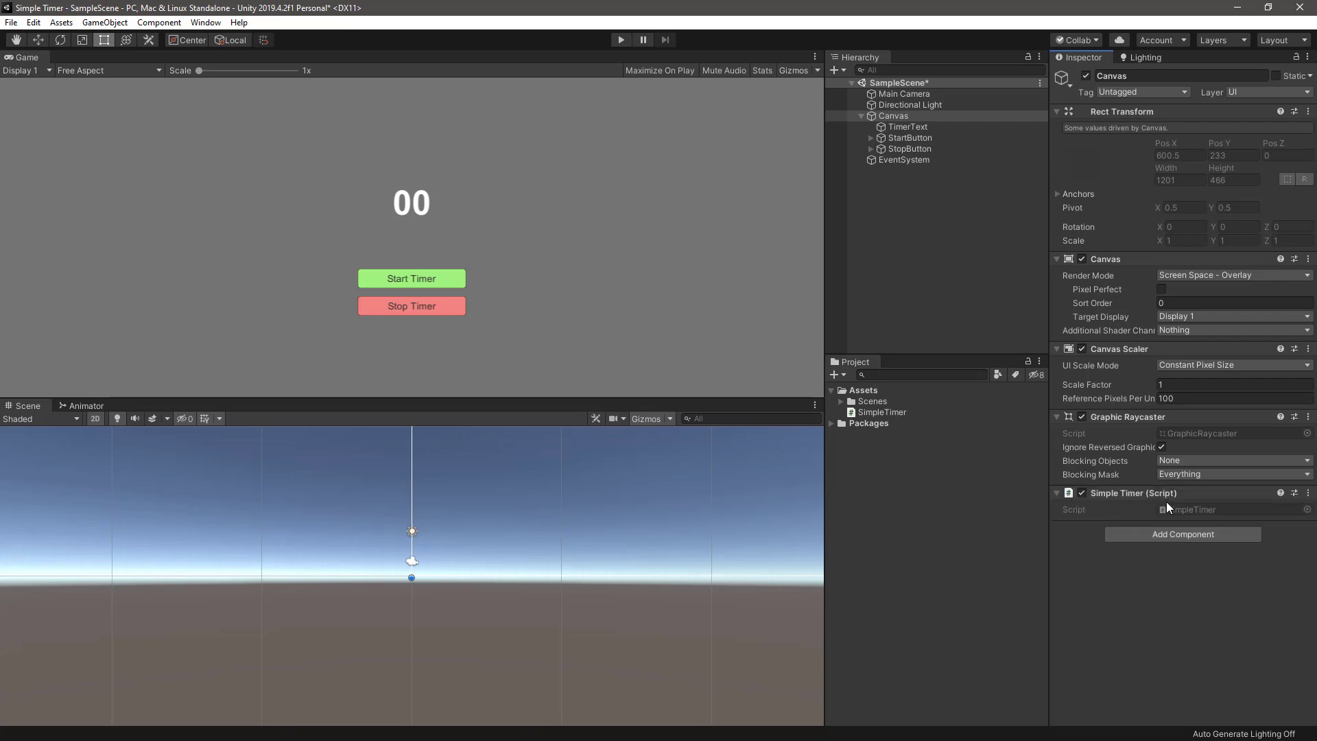
# - Open SimpleTimer in Visual Studio, delete Start and Update, and add using UnityEngine.UI
pyautogui.doubleClick(1175, 510)
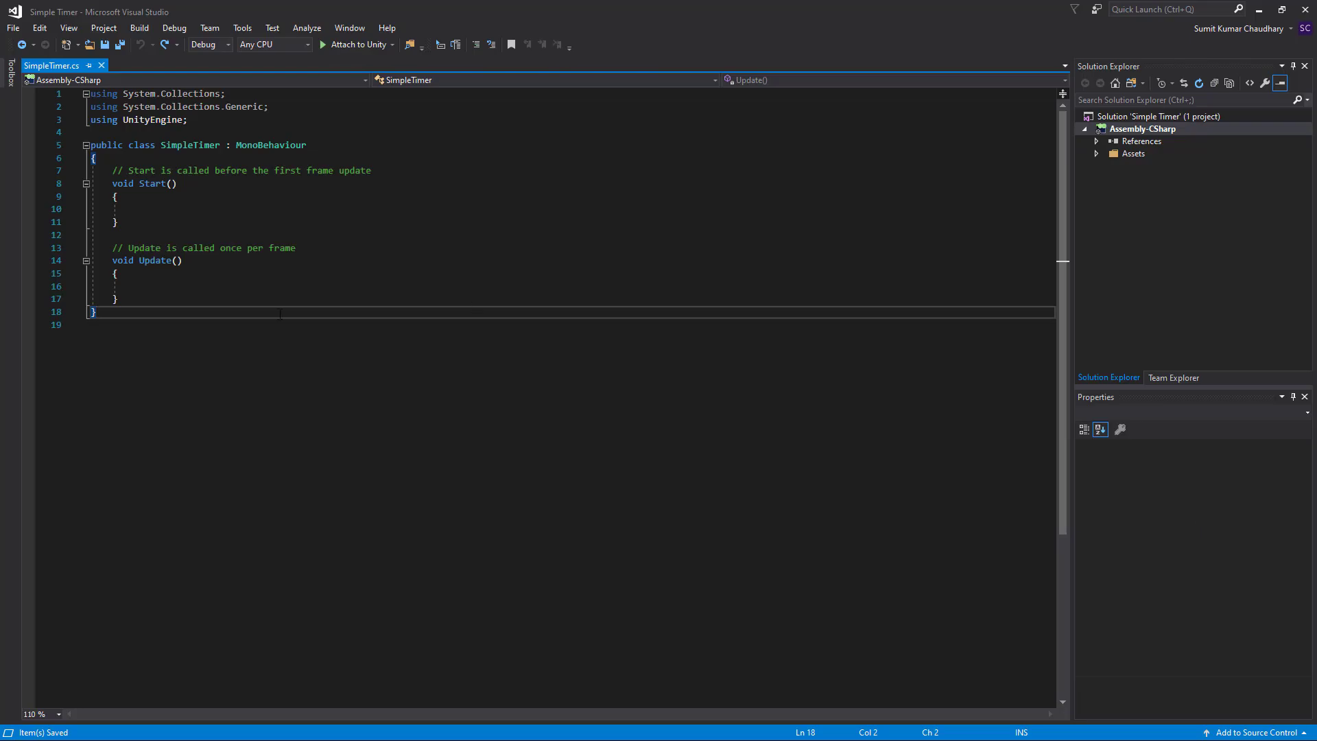
pyautogui.moveTo(153, 317); pyautogui.dragTo(148, 152)
pyautogui.press('Delete')
pyautogui.click(241, 87)
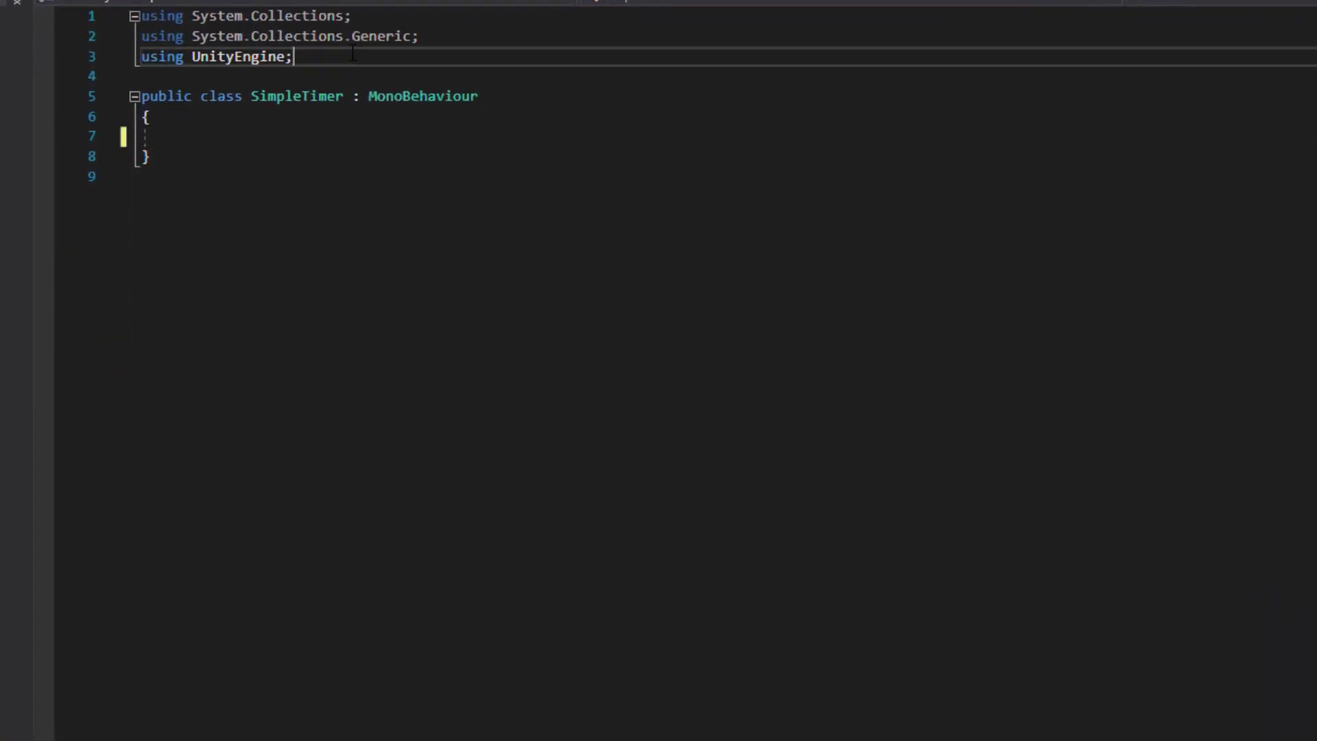
pyautogui.press('Return')
pyautogui.write('using unityen.UI;')
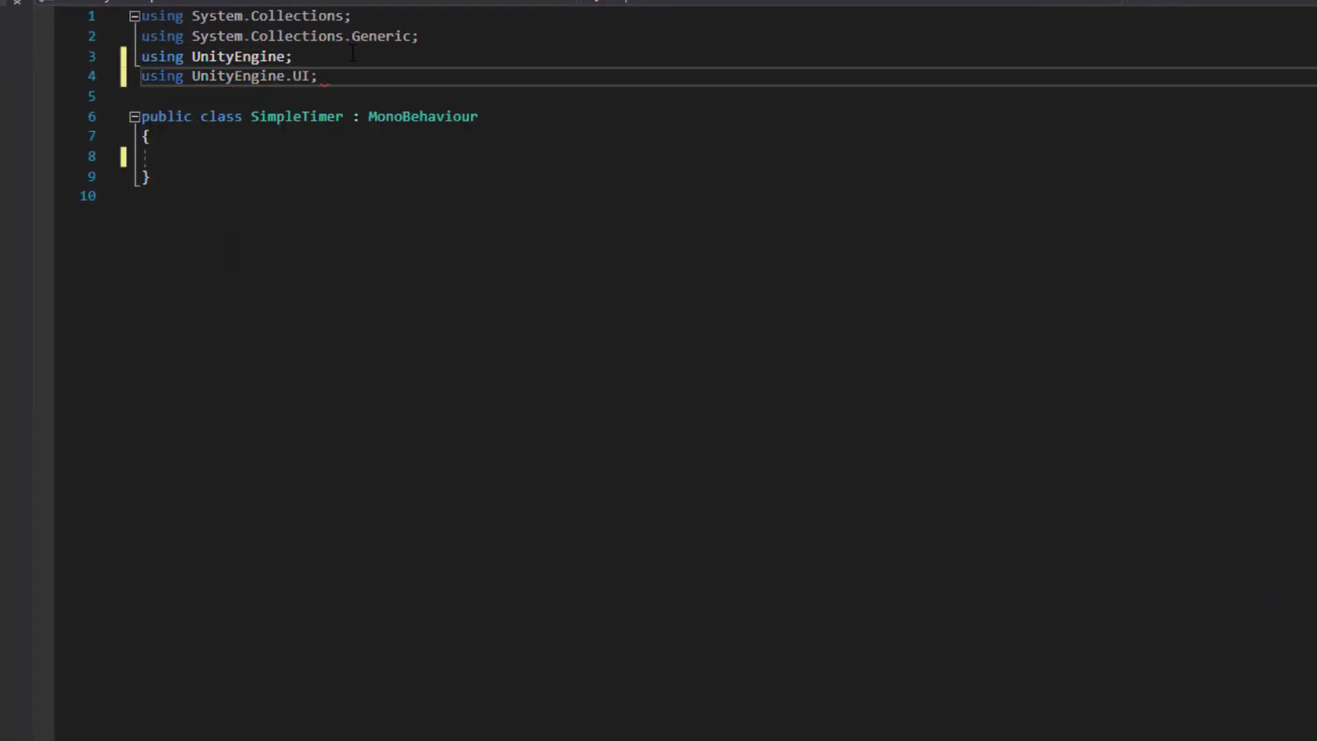
# - Declare Text timerTxt, Button startTimerBtn, Button stopTimerBtn and IEnumerator _timerCR fields
pyautogui.click(274, 152)
pyautogui.write('pu text ')
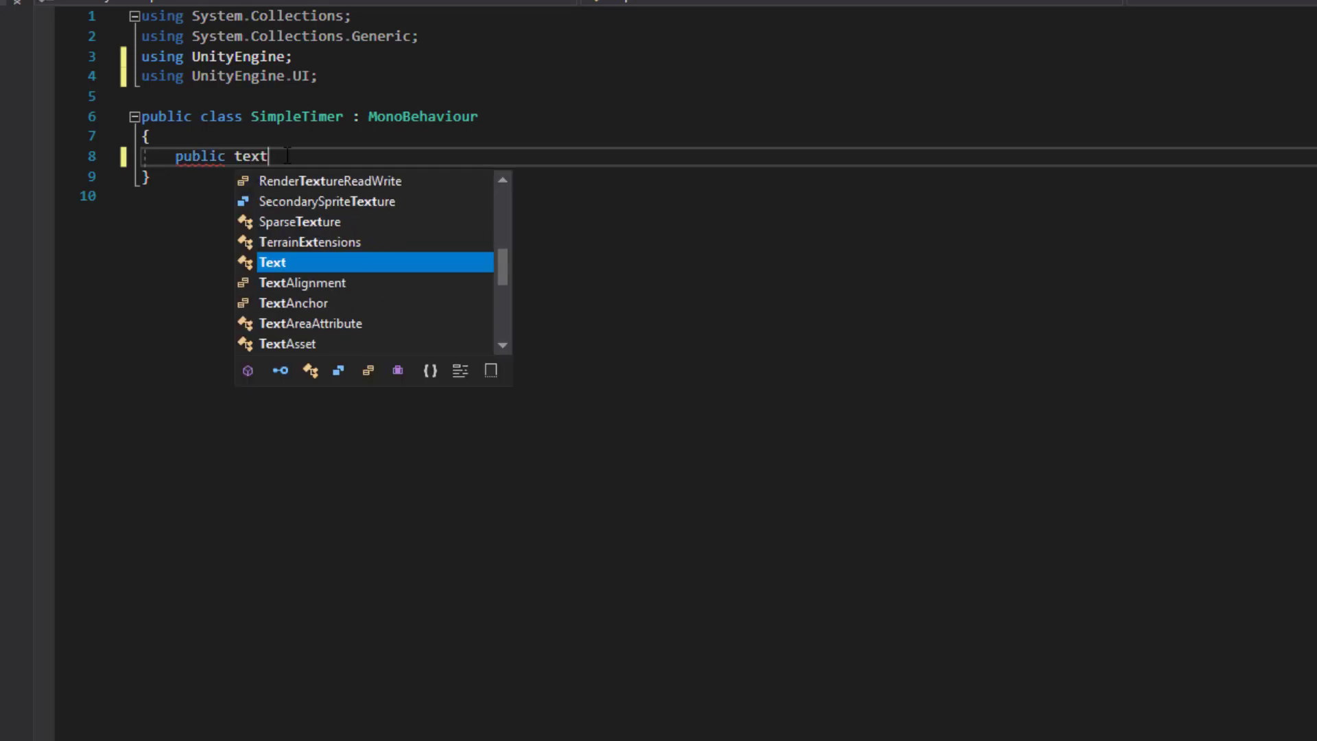
pyautogui.write('timerTxt;')
pyautogui.press('Return')
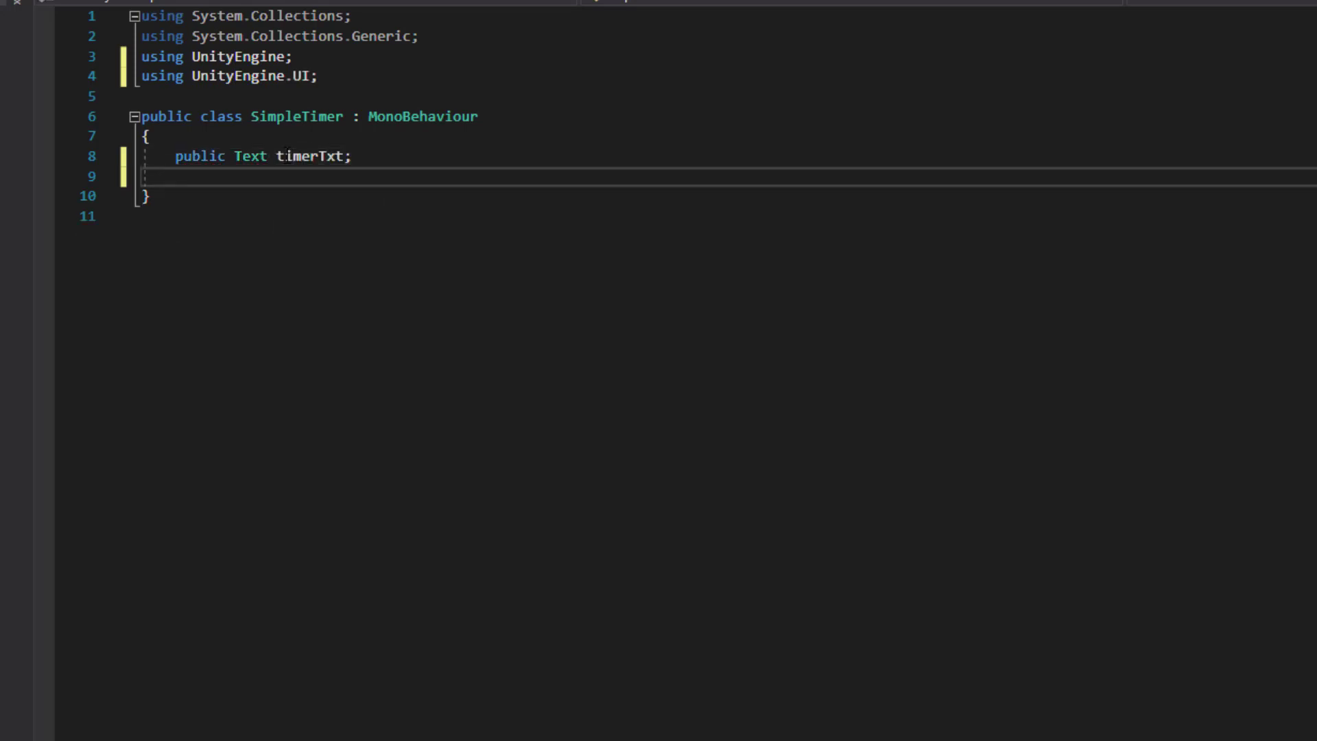
pyautogui.write('pu butt s')
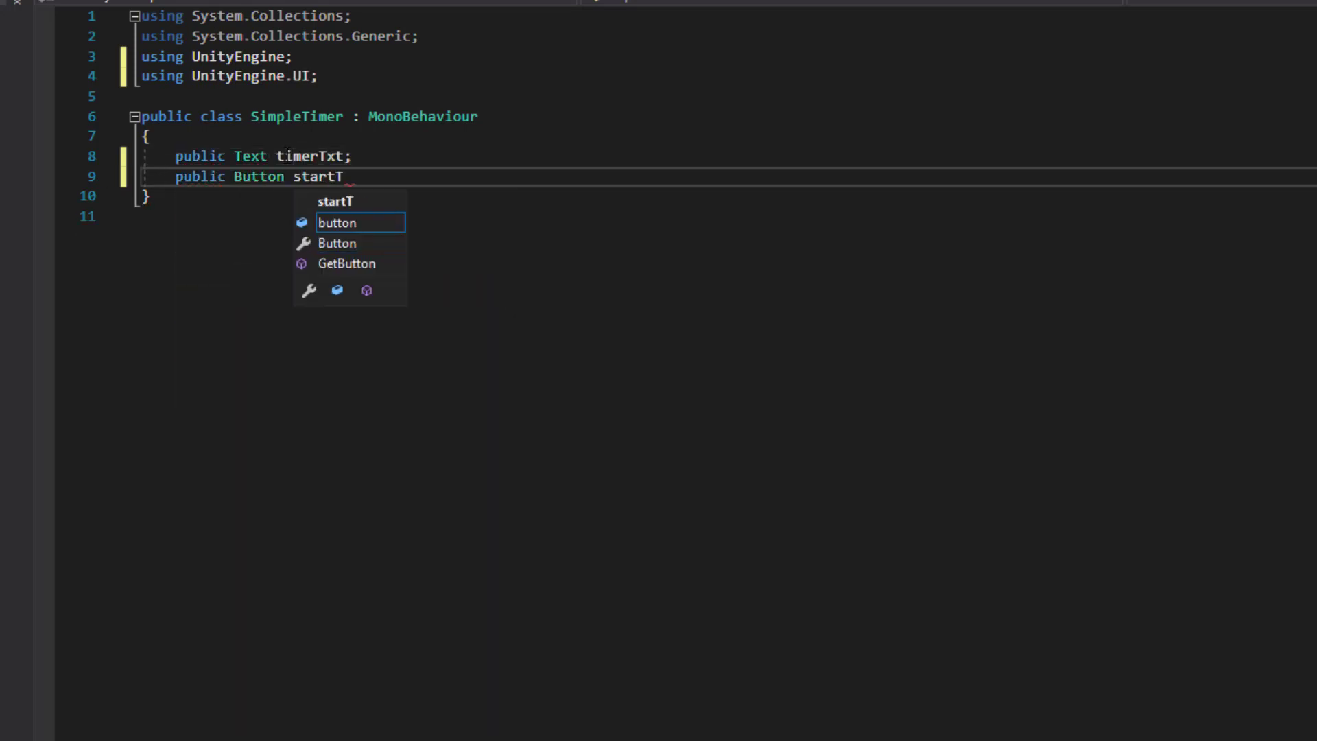
pyautogui.write('n;')
pyautogui.press('Return')
pyautogui.write('Butt')
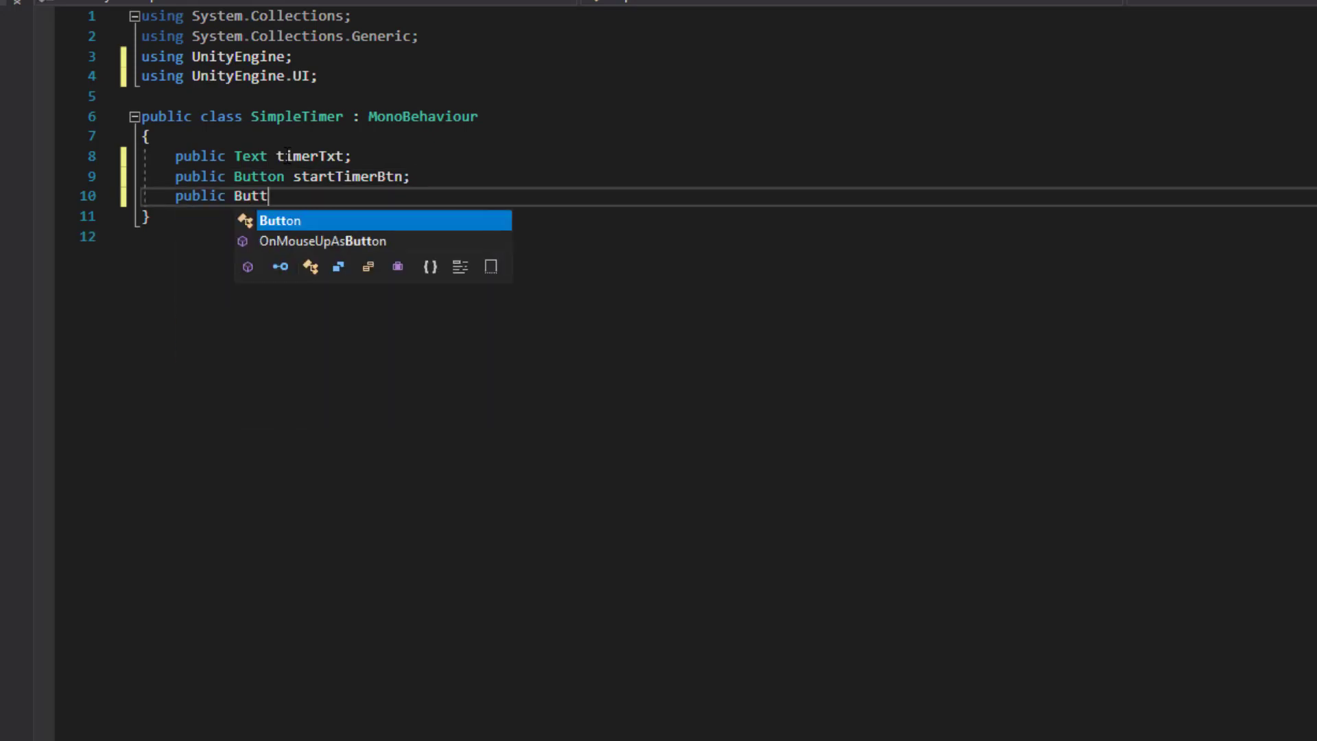
pyautogui.write('on stopTimerBtn;')
pyautogui.press('Return')
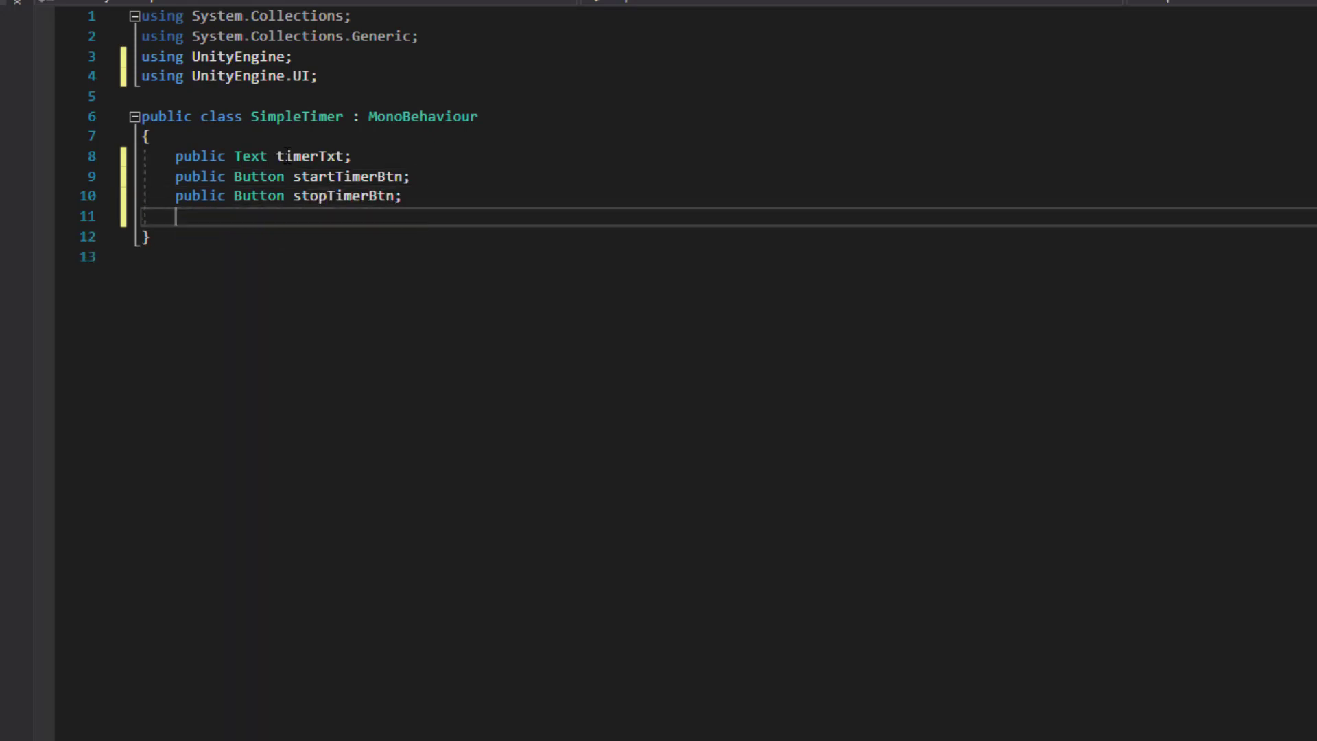
pyautogui.write('IEnumerator')
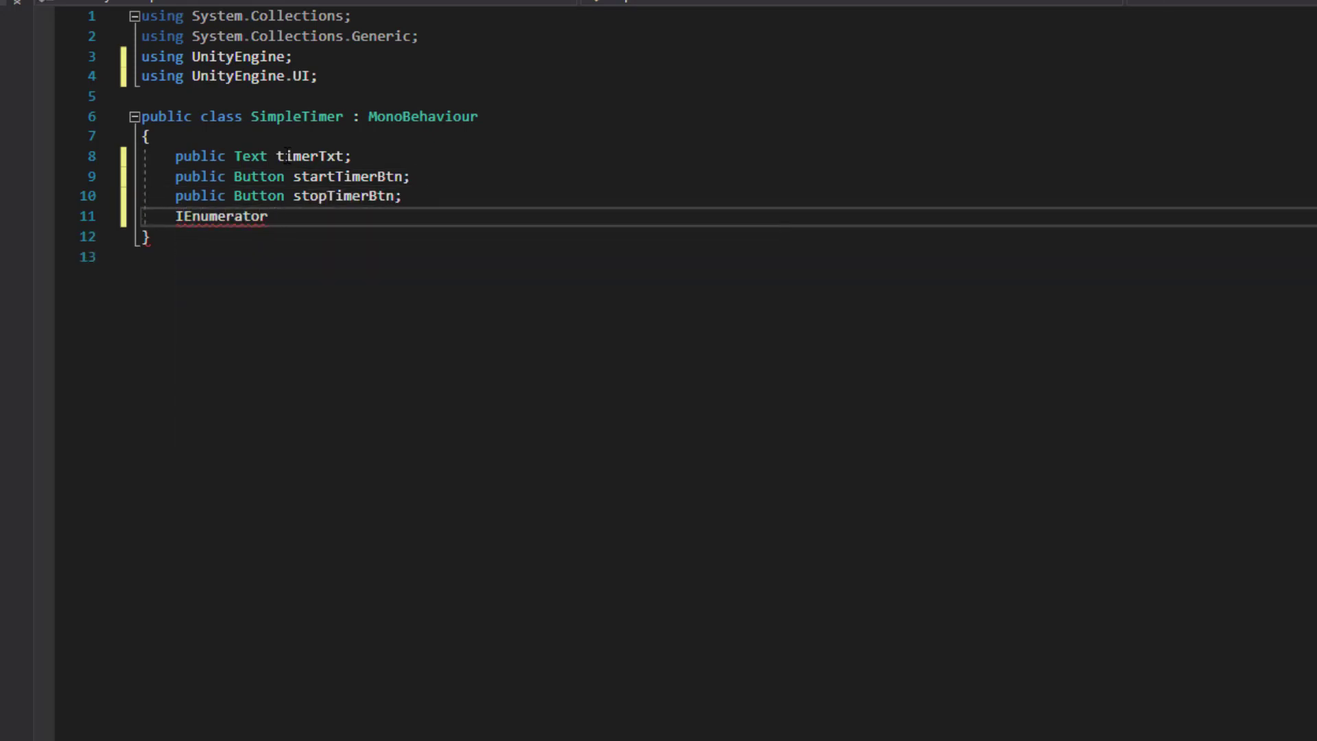
pyautogui.write(' _timerCR;')
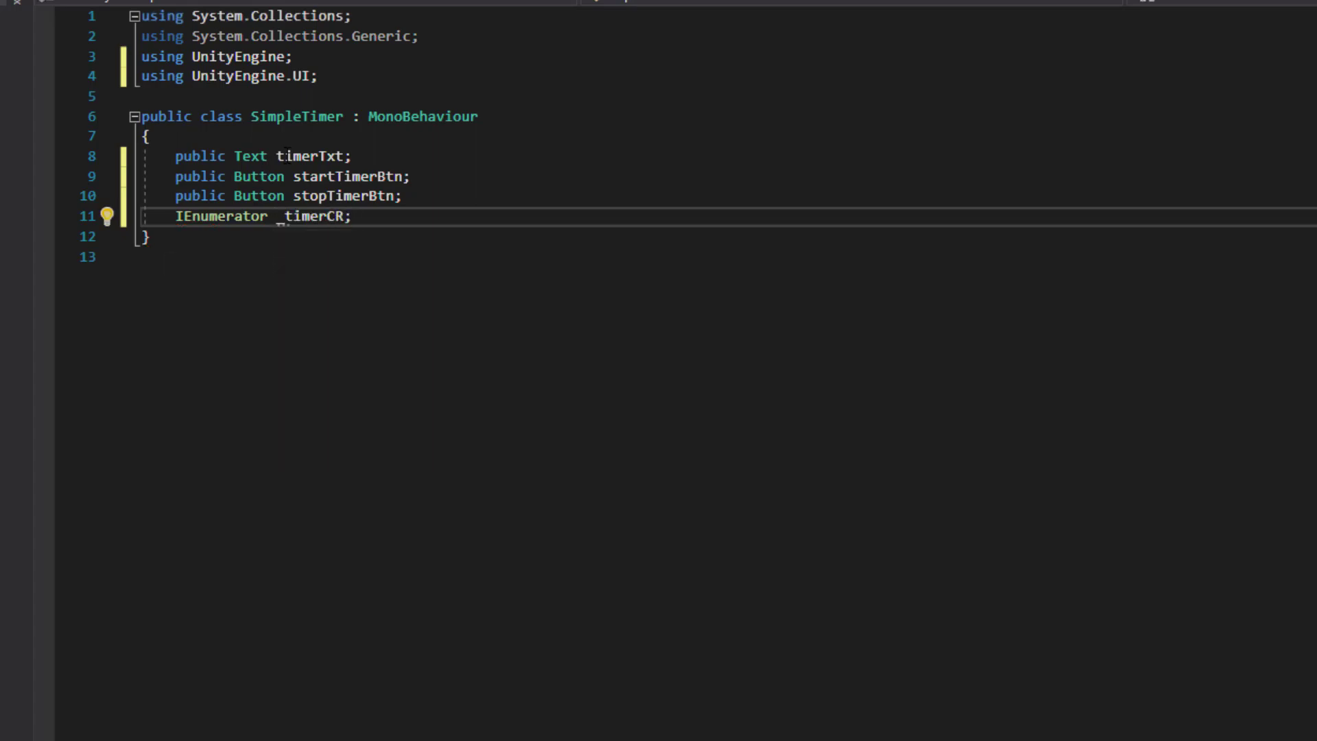
pyautogui.press('Return')
pyautogui.press('Return')
# - Declare void ResetTimer() and set startTimerBtn.interactable to true in it
pyautogui.write('void ResetTim')
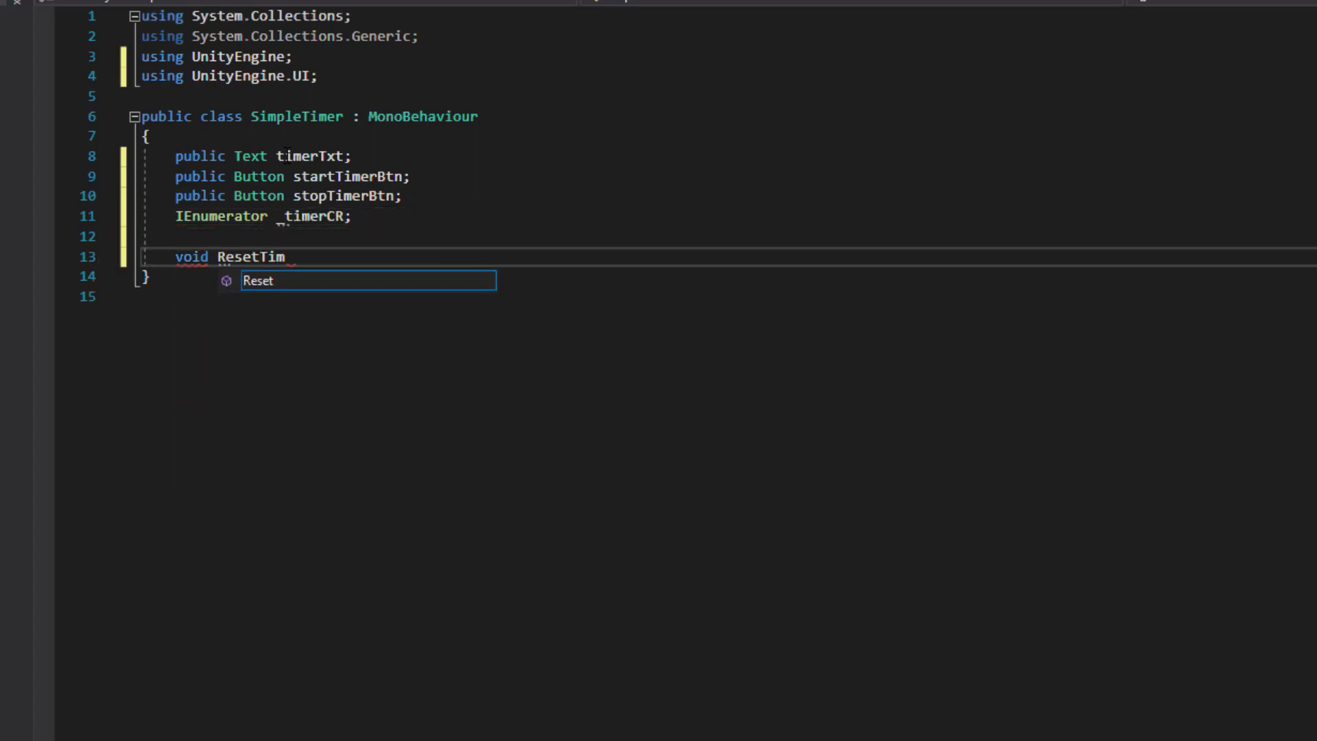
pyautogui.write('er()')
pyautogui.press('Return')
pyautogui.write('{')
pyautogui.press('Return')
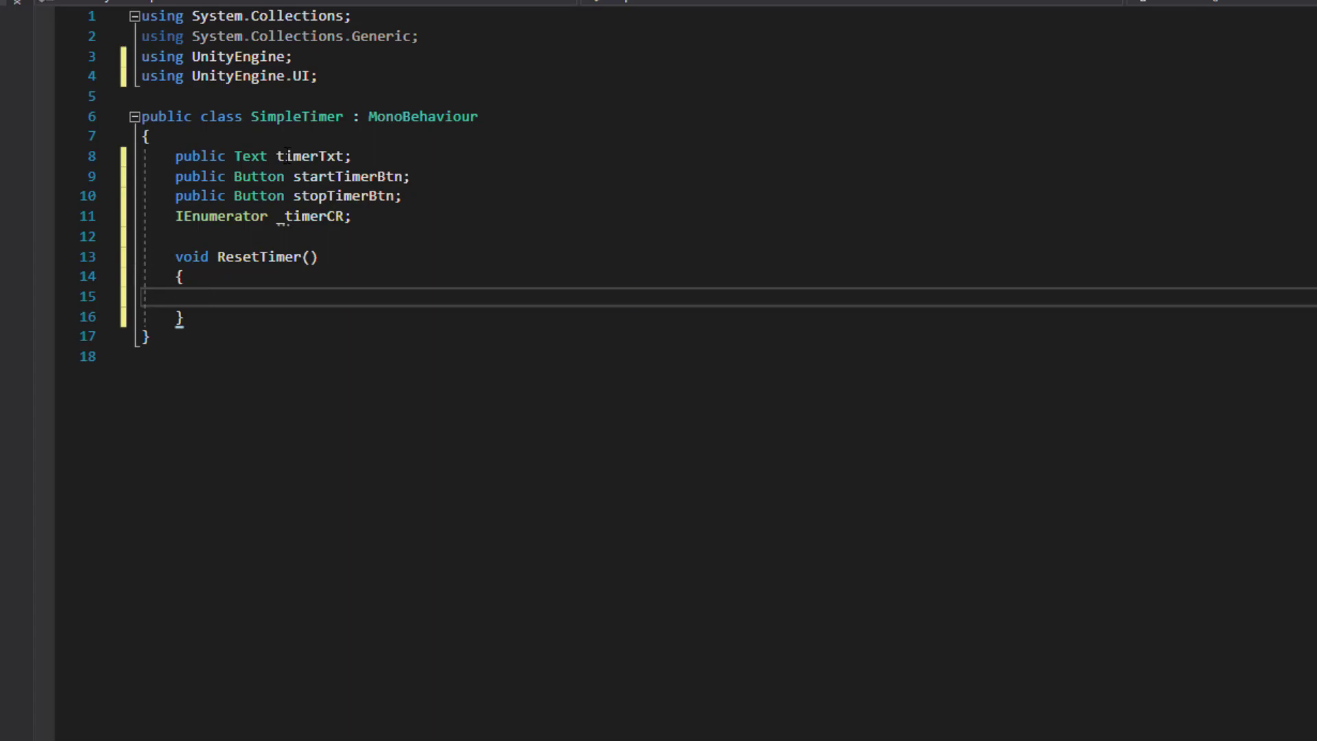
pyautogui.write('stb.inter')
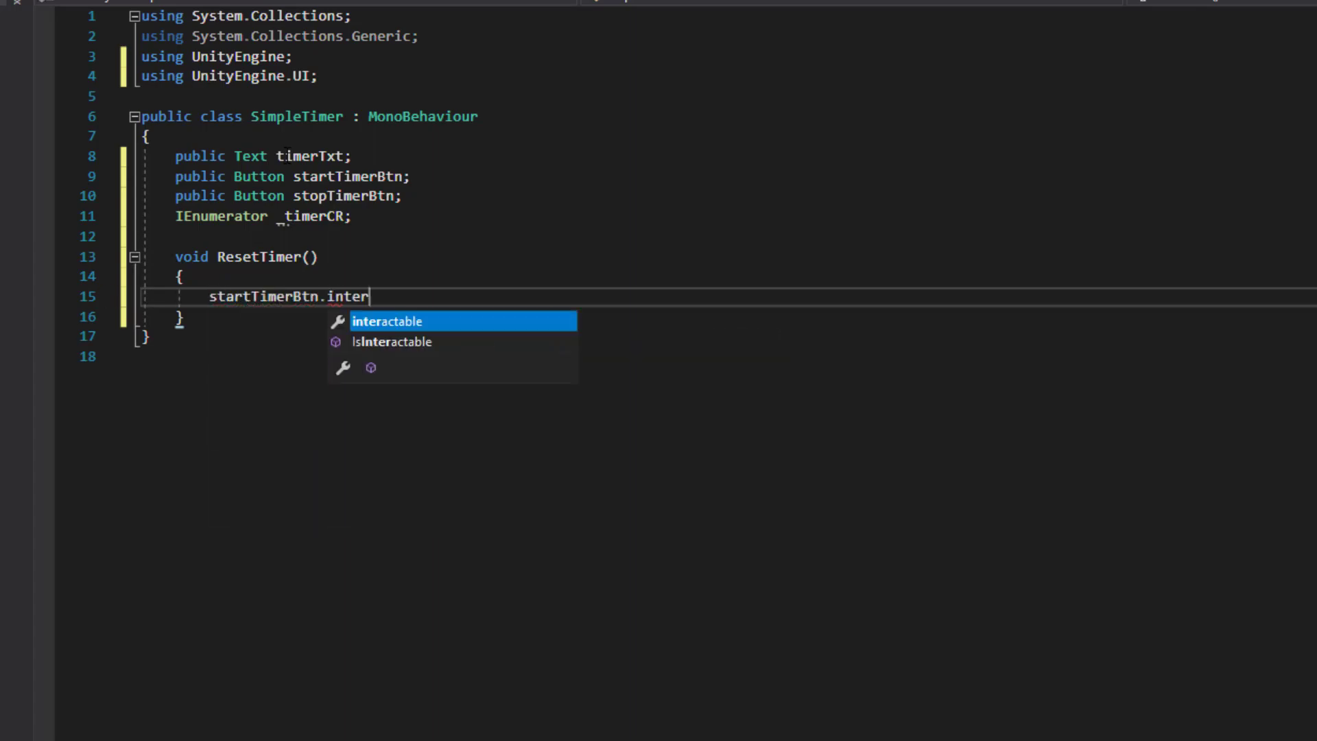
pyautogui.write(' = true;')
pyautogui.press('Return')
# - Set stopTimerBtn.interactable to false and timerTxt.text to "00" in ResetTimer
pyautogui.write('stop')
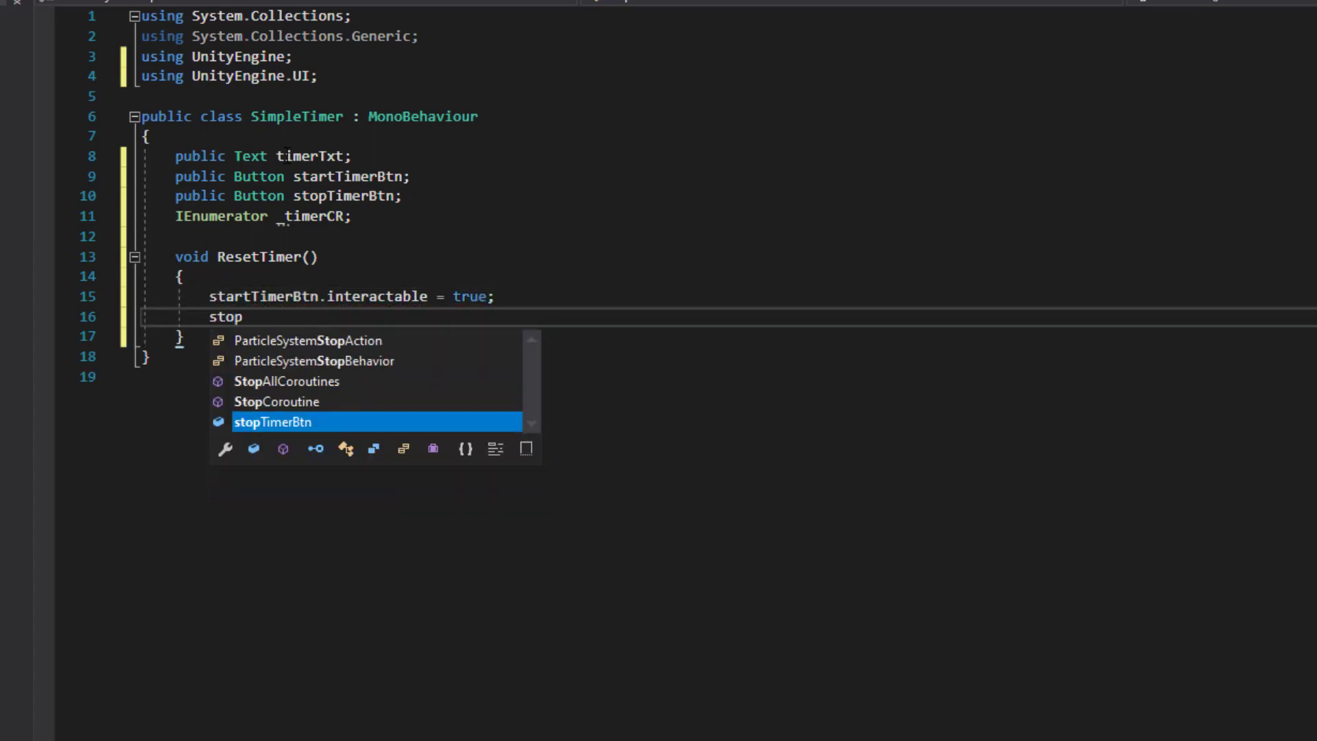
pyautogui.write('bt')
pyautogui.press('Tab')
pyautogui.write('.inter')
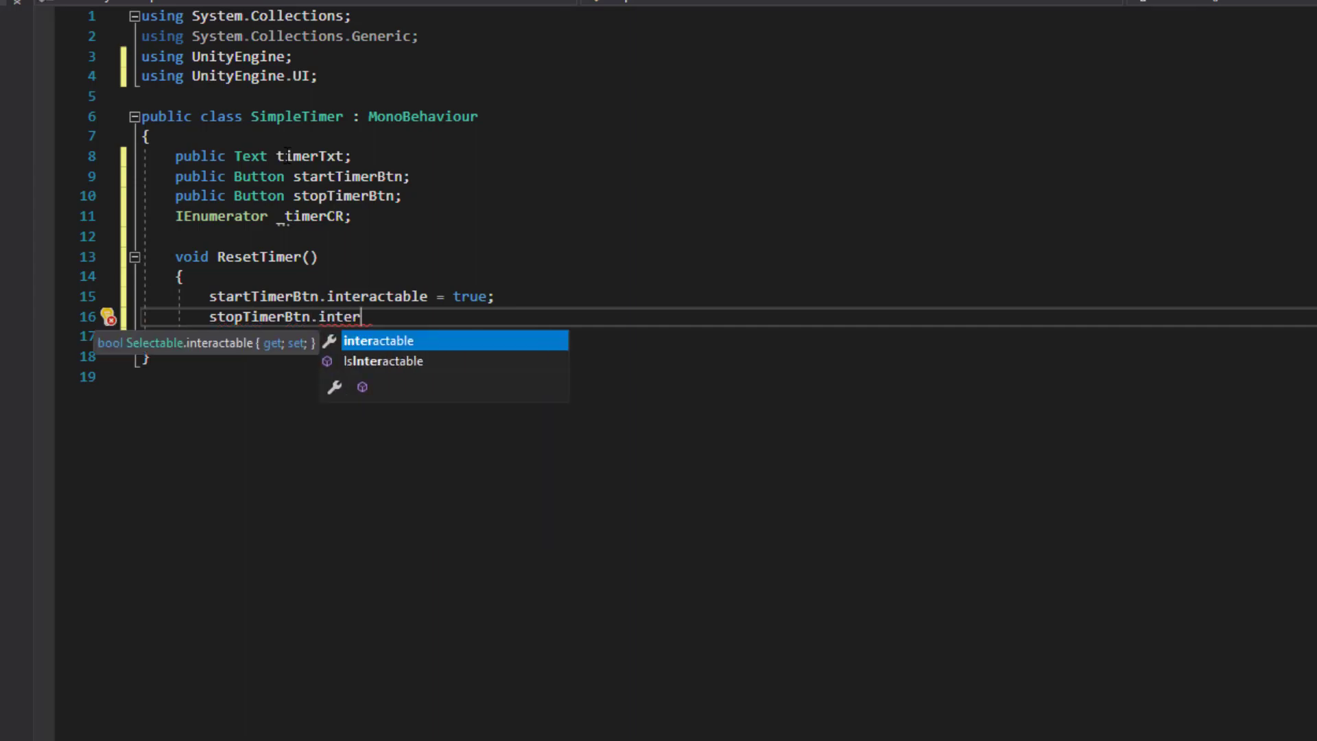
pyautogui.write('actable = false;')
pyautogui.press('Return')
pyautogui.write('t')
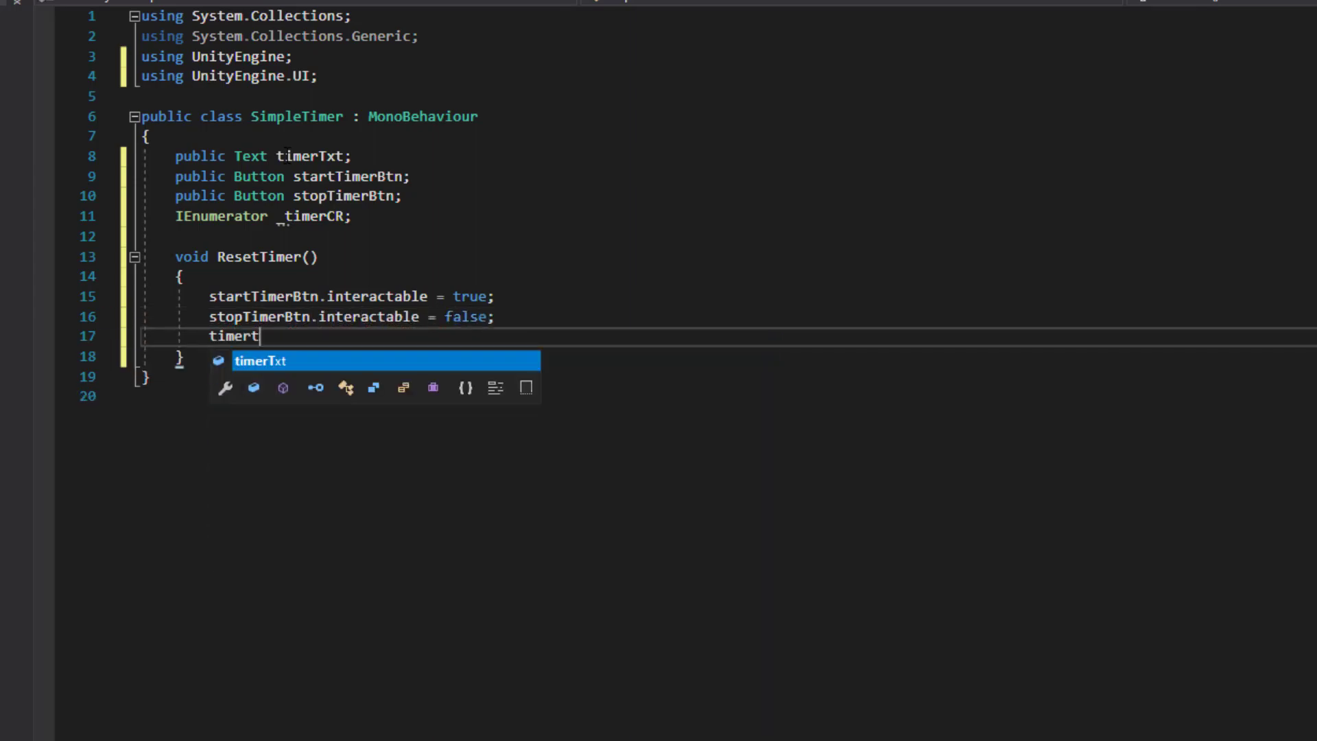
pyautogui.write('imerTxt.text = "00";')
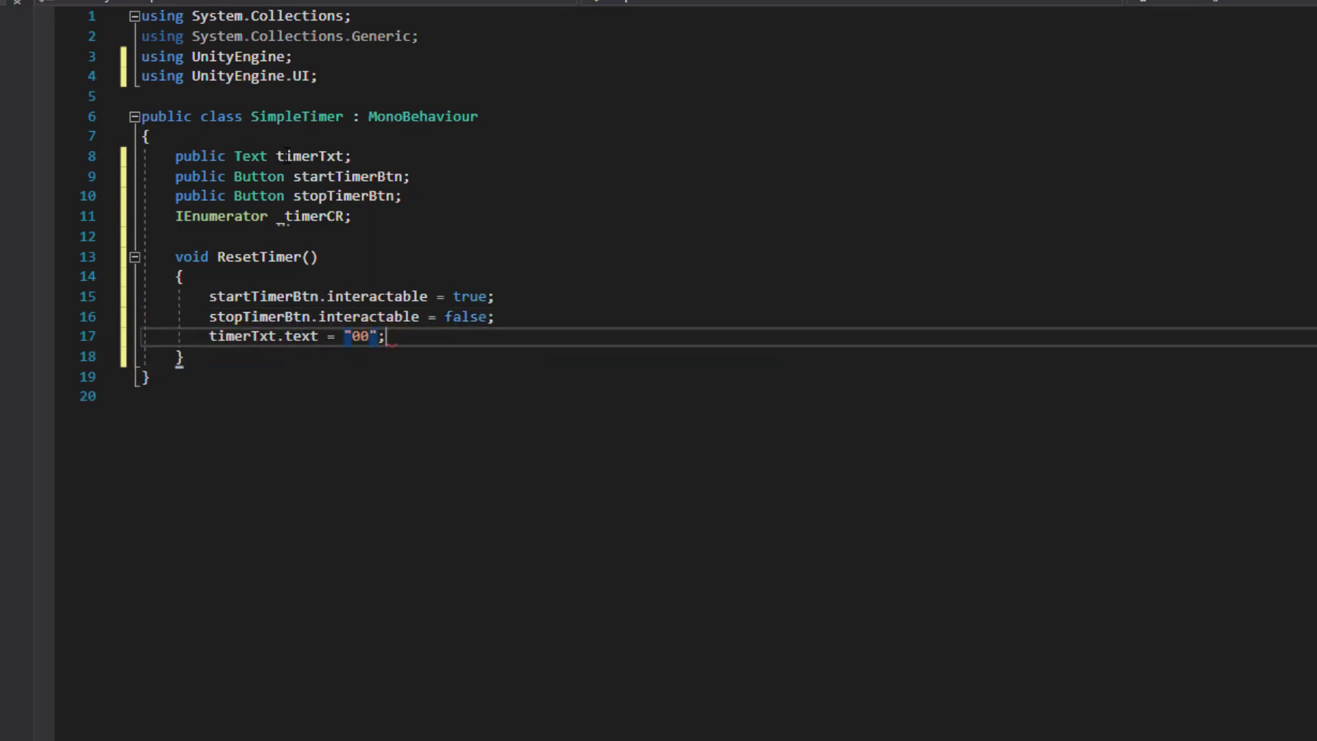
pyautogui.press('Up')
pyautogui.press('Up')
pyautogui.press('Up')
pyautogui.press('Up')
pyautogui.press('Up')
pyautogui.press('Return')
pyautogui.press('Return')
pyautogui.press('Up')
# - Add an Awake() method that calls ResetTimer()
pyautogui.write('void ')
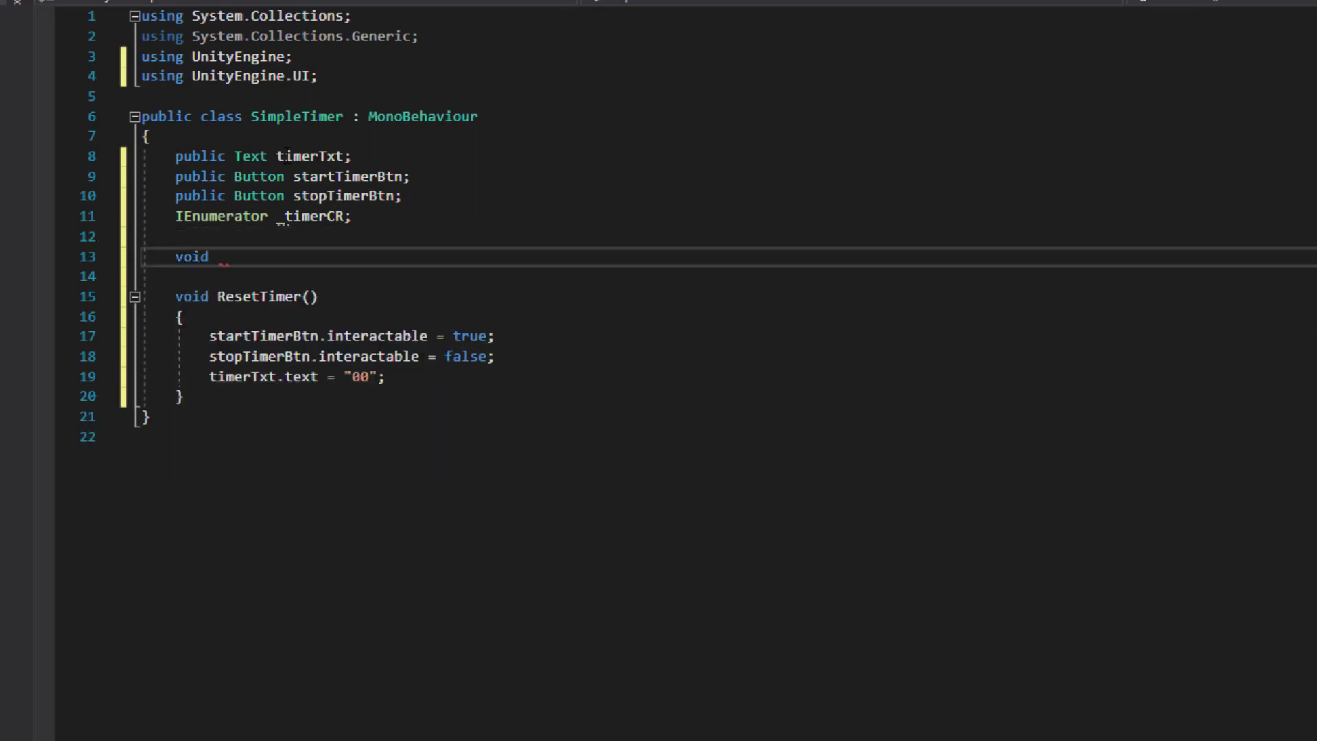
pyautogui.write('A')
pyautogui.press('Tab')
pyautogui.write('res')
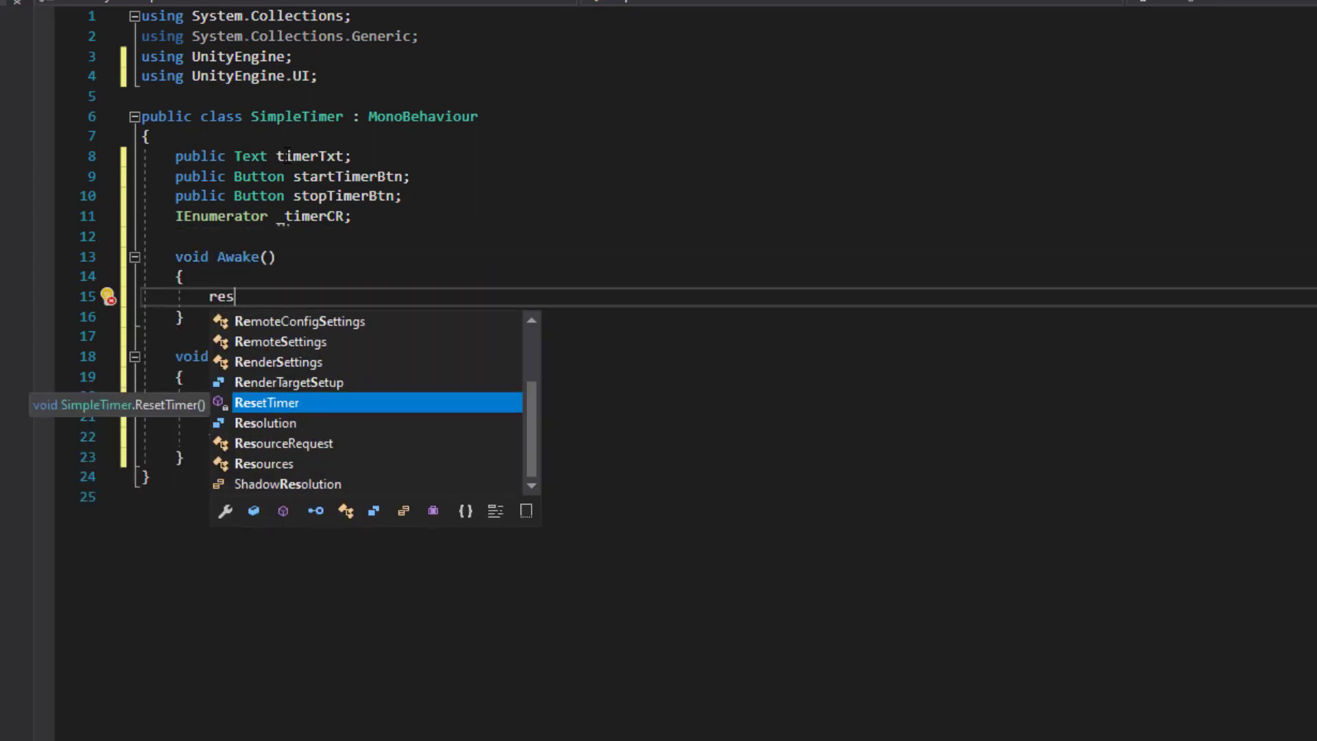
pyautogui.press('Tab')
pyautogui.write('();')
# - Begin an IEnumerator StartTimer(int timeRemaining = 10) method below Awake
pyautogui.press('Down')
pyautogui.press('Return')
pyautogui.press('Return')
pyautogui.write('I')
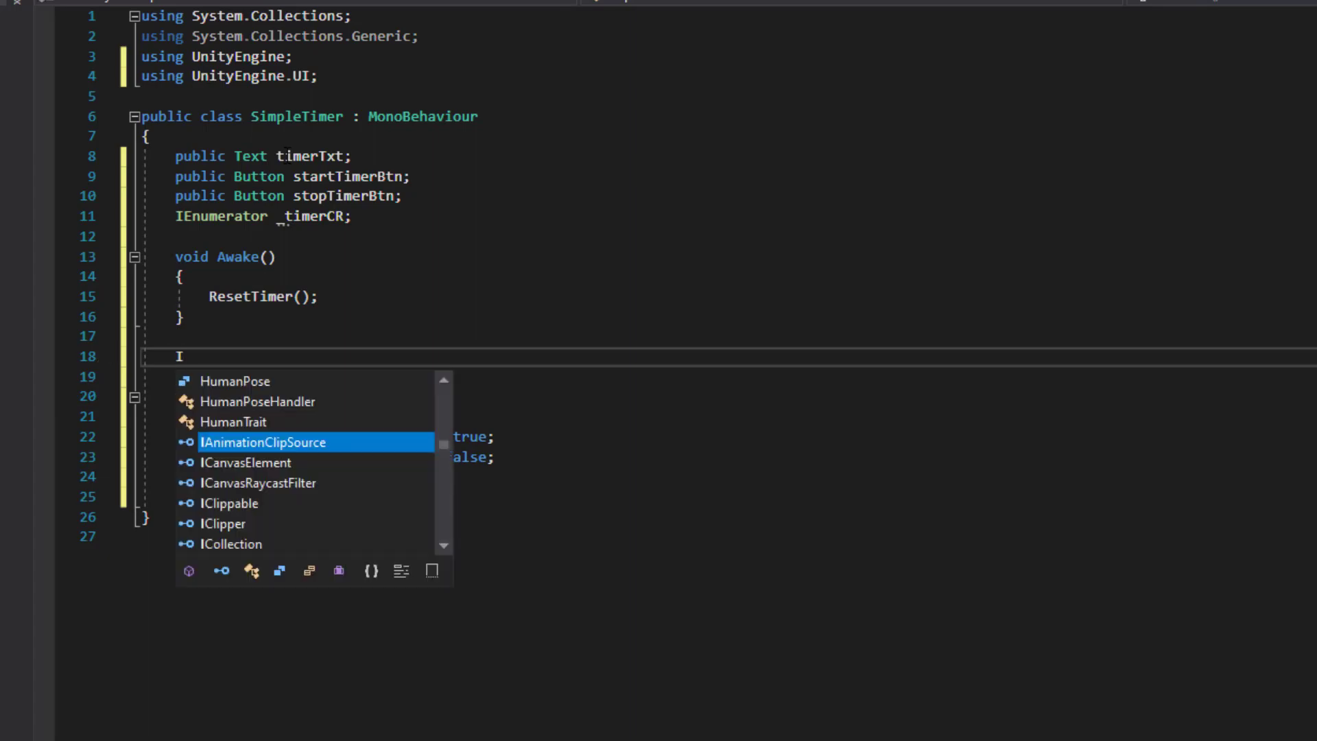
pyautogui.write('enumerator Start')
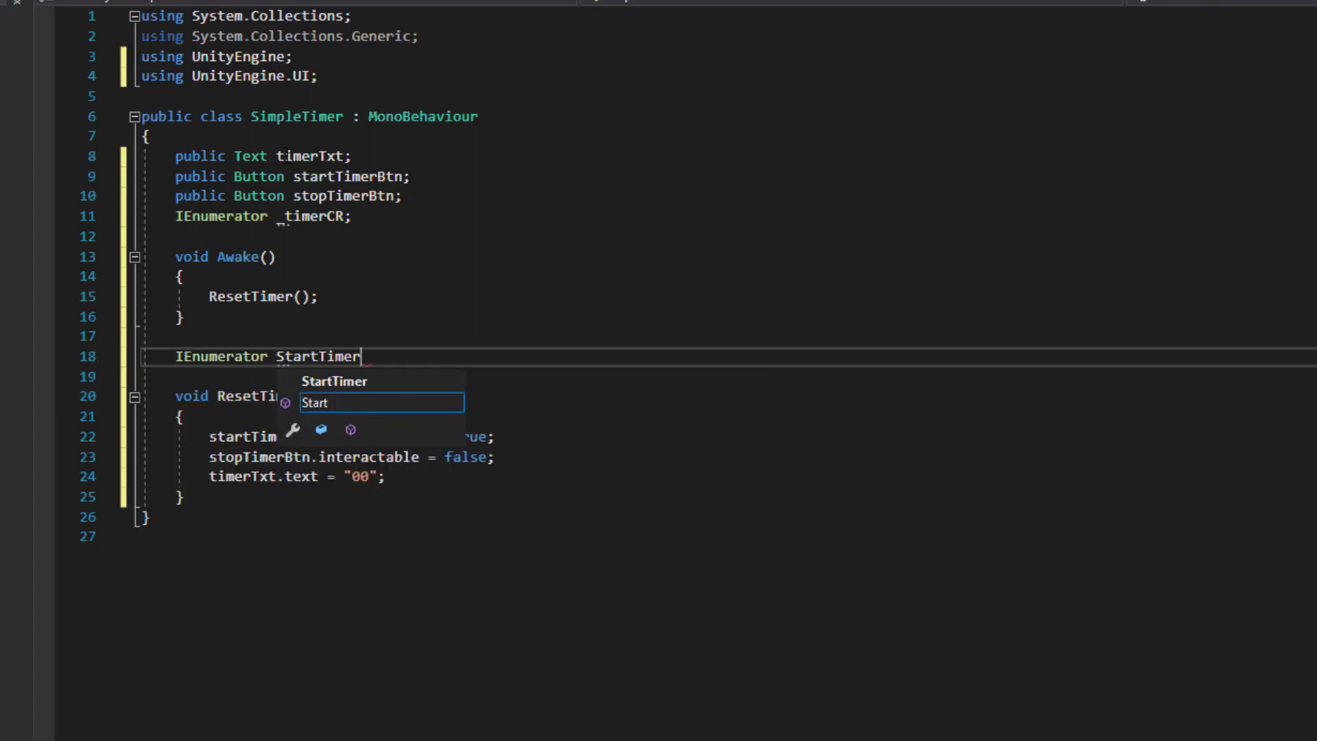
pyautogui.write('(int timeRemaining = 10')
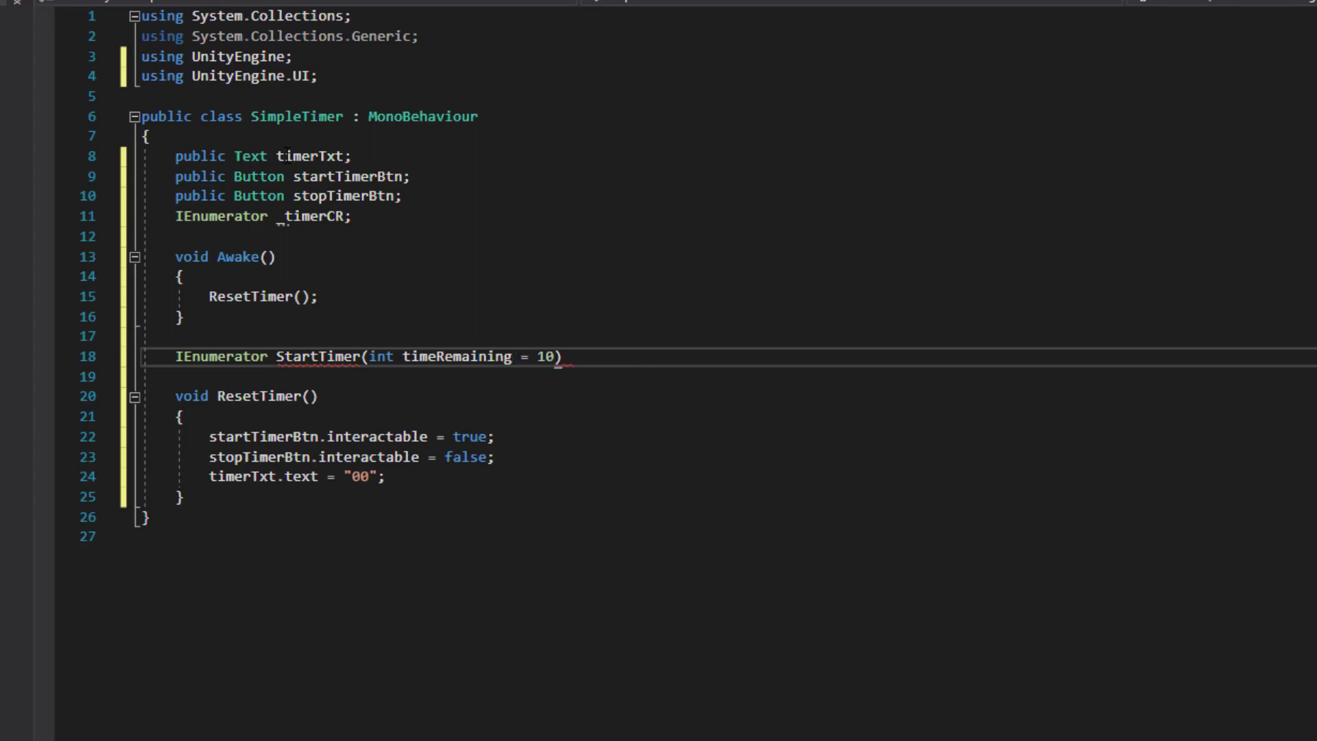
# - Open the StartTimer body, disabling startTimerBtn and enabling stopTimerBtn
pyautogui.press('Return')
pyautogui.write('{')
pyautogui.press('Return')
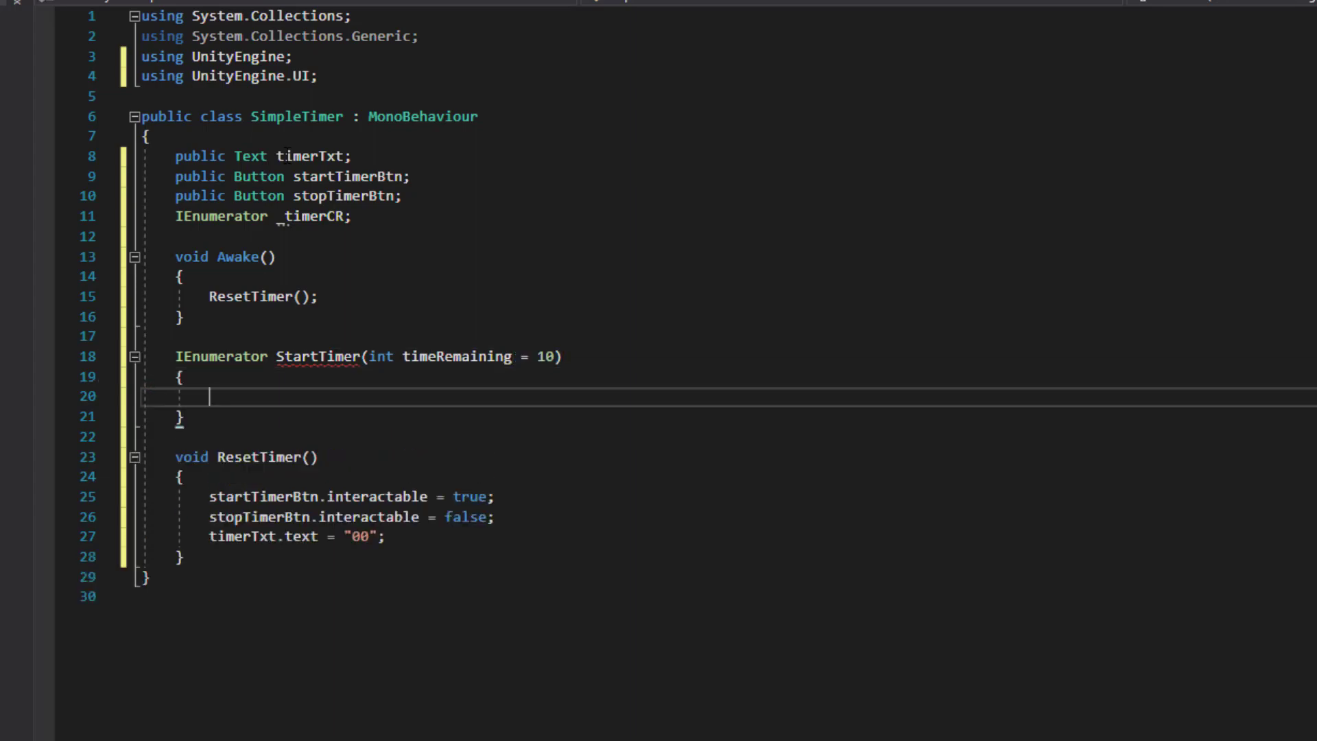
pyautogui.write('start.in')
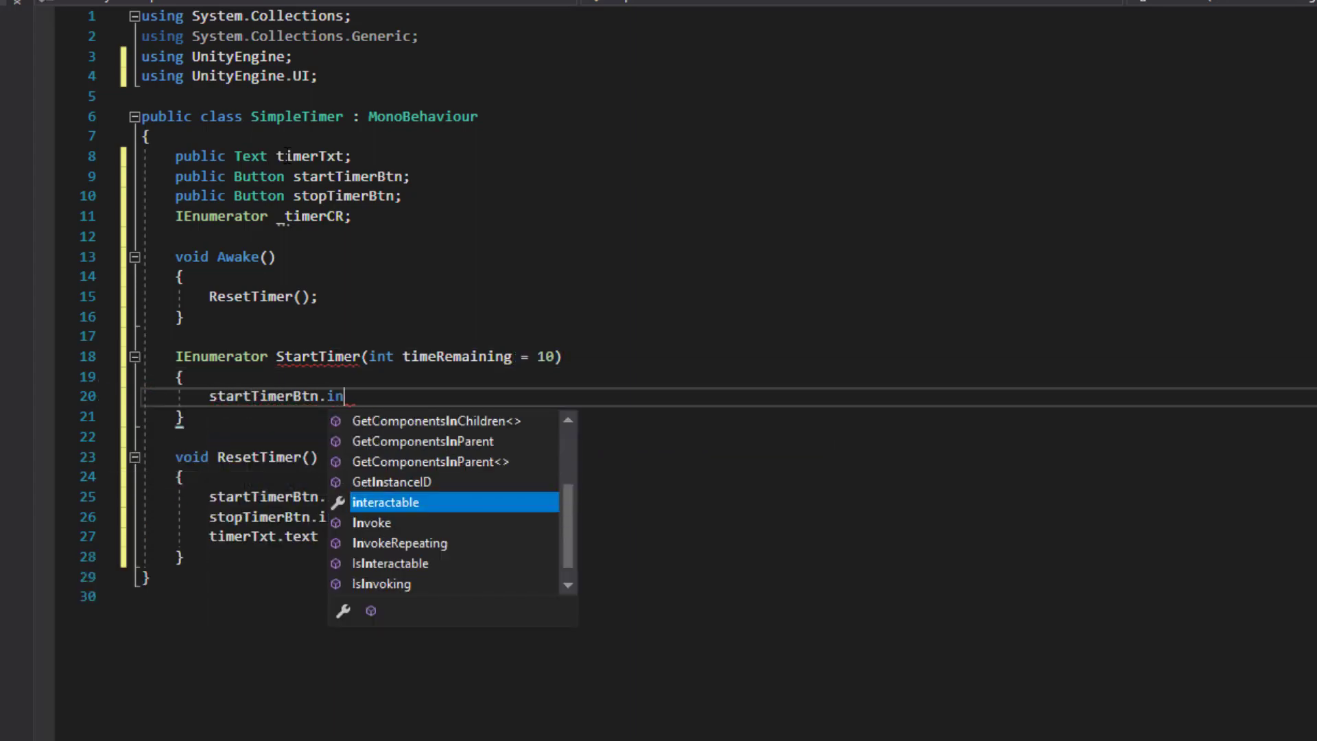
pyautogui.write(' = fals;')
pyautogui.press('Return')
pyautogui.write('stop')
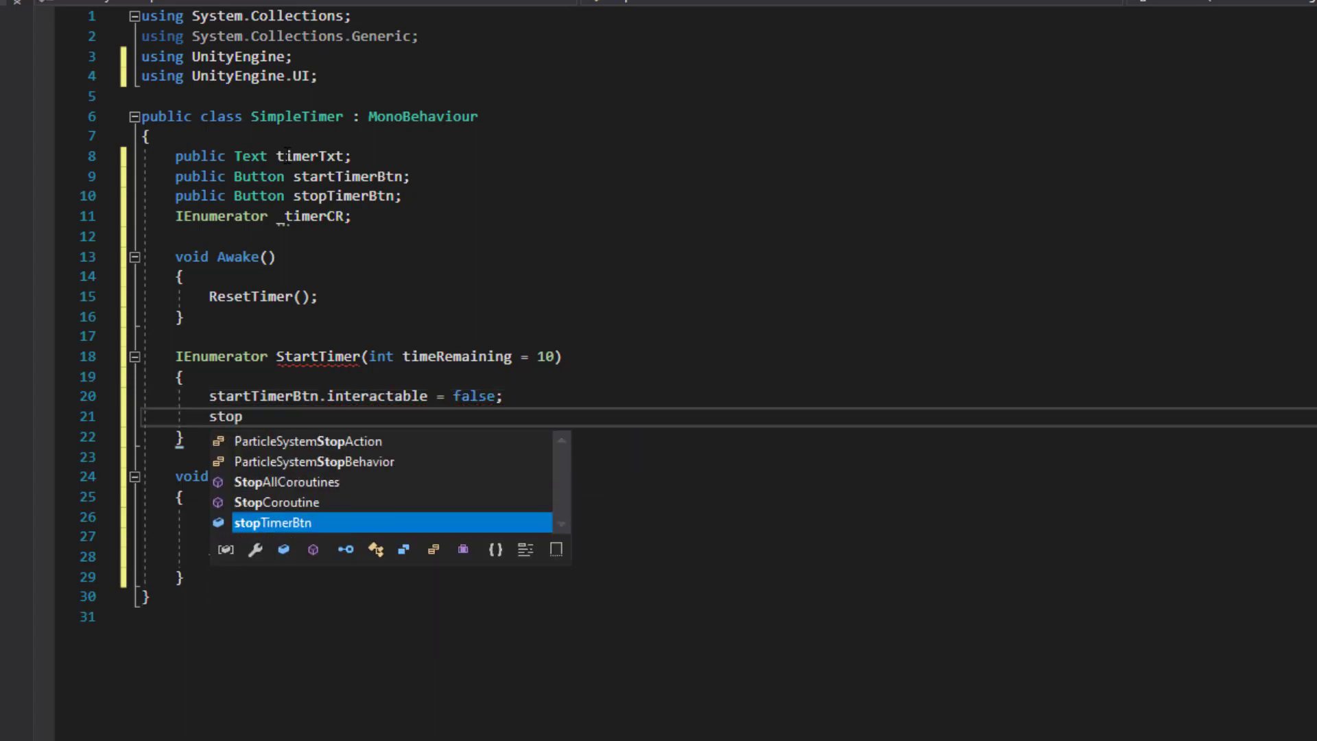
pyautogui.write('T')
pyautogui.press('Tab')
pyautogui.write('.interactable = tru')
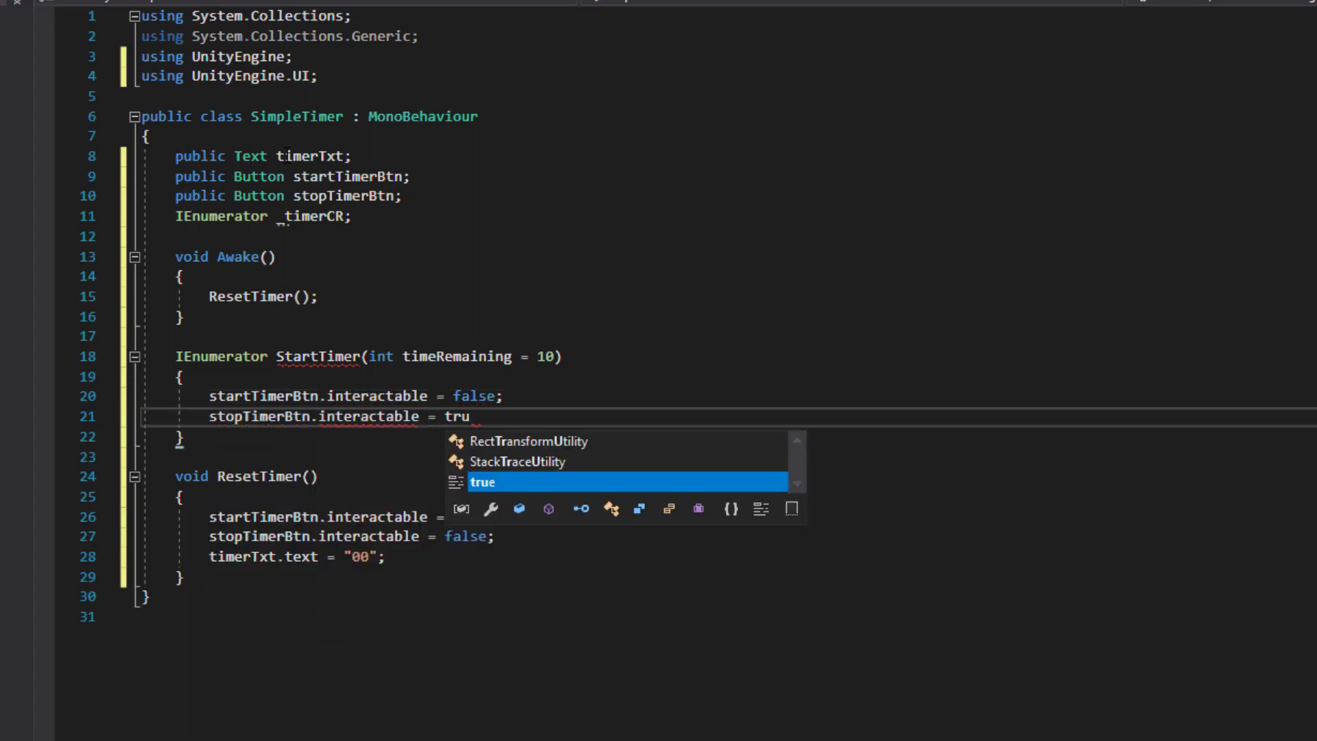
pyautogui.write('e;')
pyautogui.press('Return')
# - Add a for loop counting i down from timeRemaining
pyautogui.write('for')
pyautogui.press('Tab')
pyautogui.press('Tab')
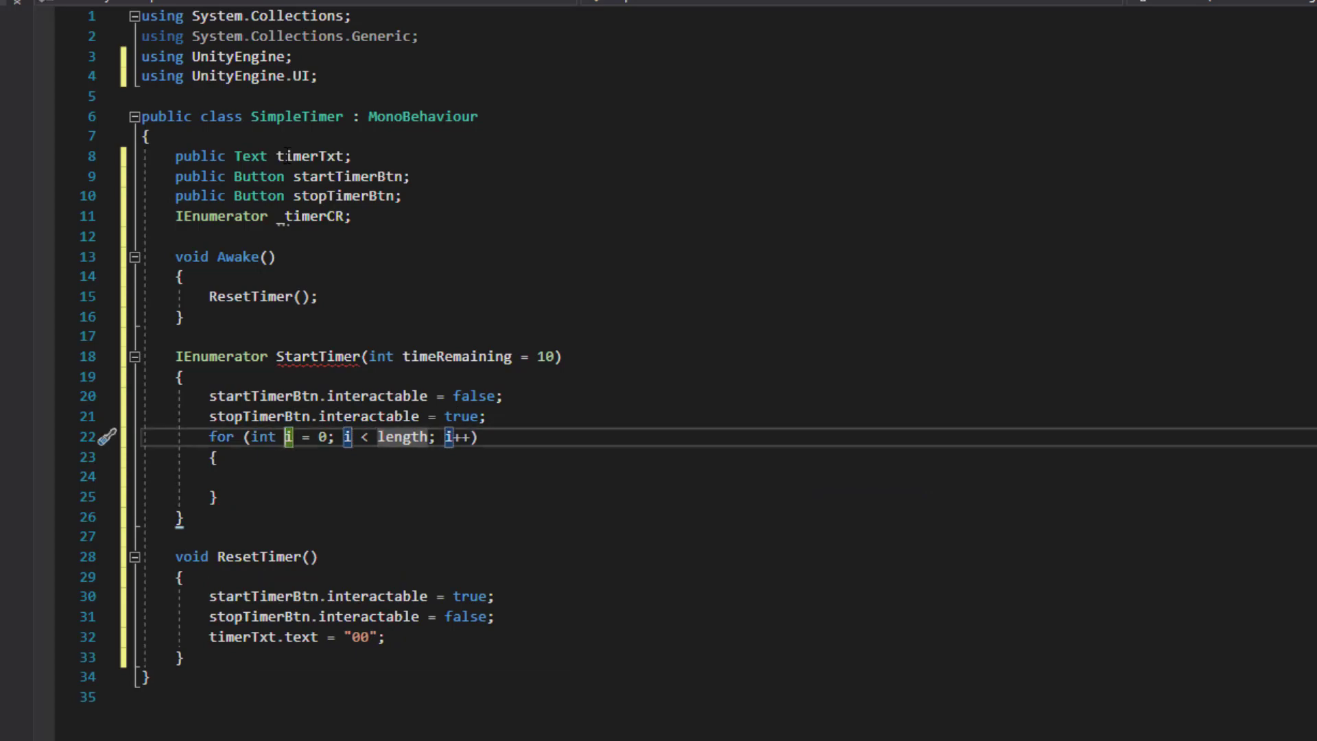
pyautogui.press('Tab')
pyautogui.write('timeRe')
pyautogui.press('Tab')
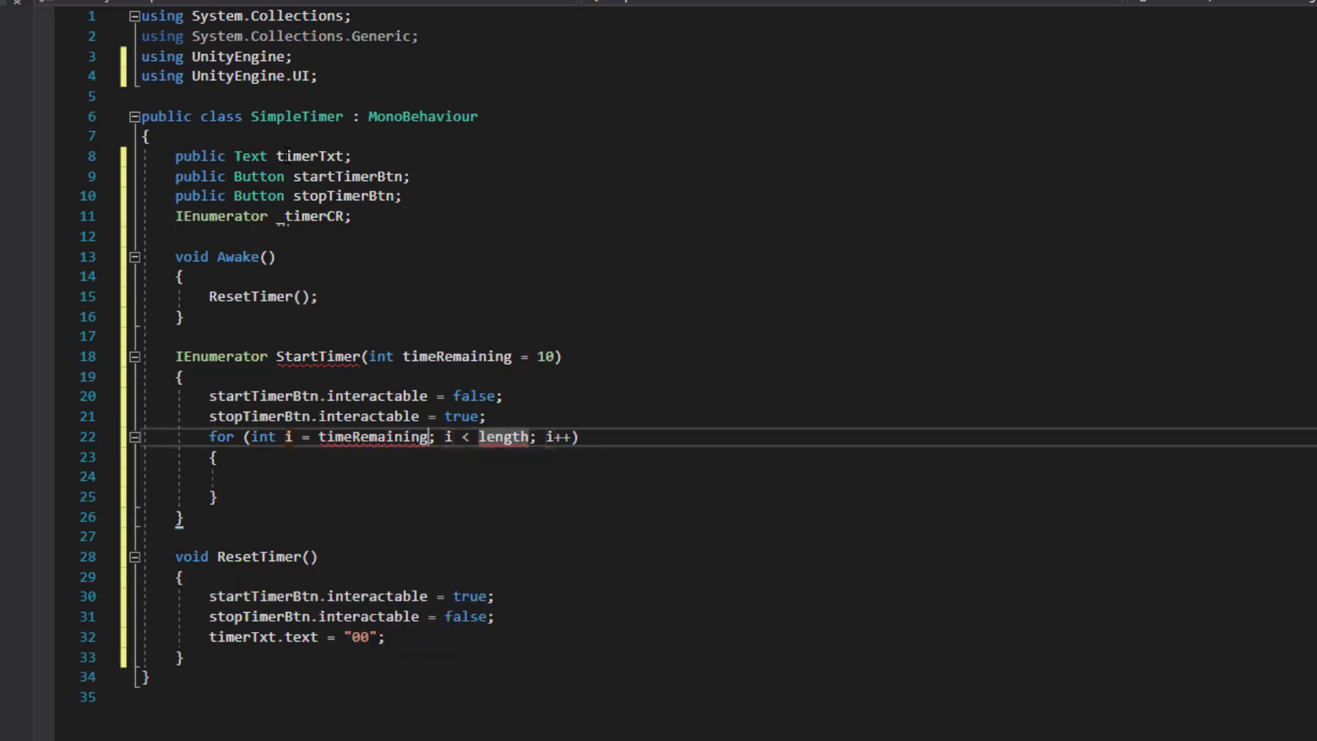
pyautogui.press('Tab')
pyautogui.press('Tab')
pyautogui.write('le')
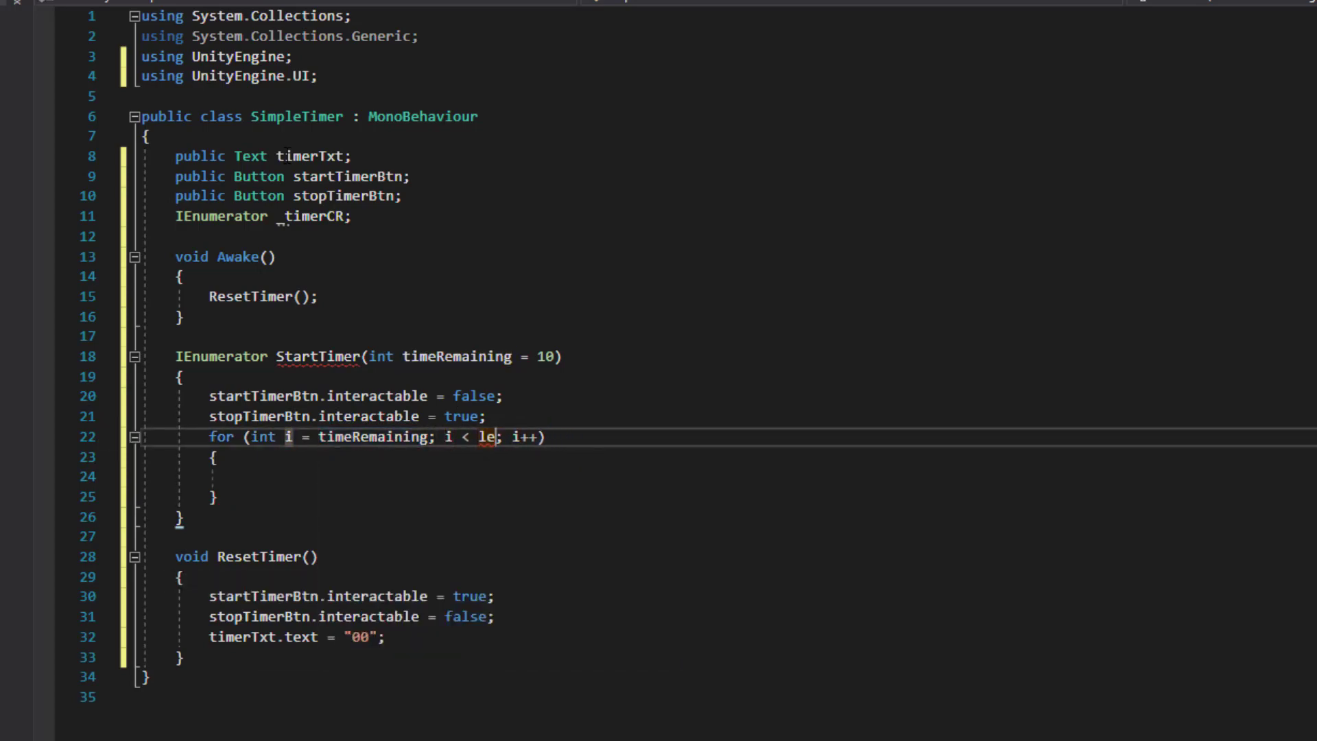
pyautogui.press('BackSpace')
pyautogui.press('BackSpace')
pyautogui.write('i')
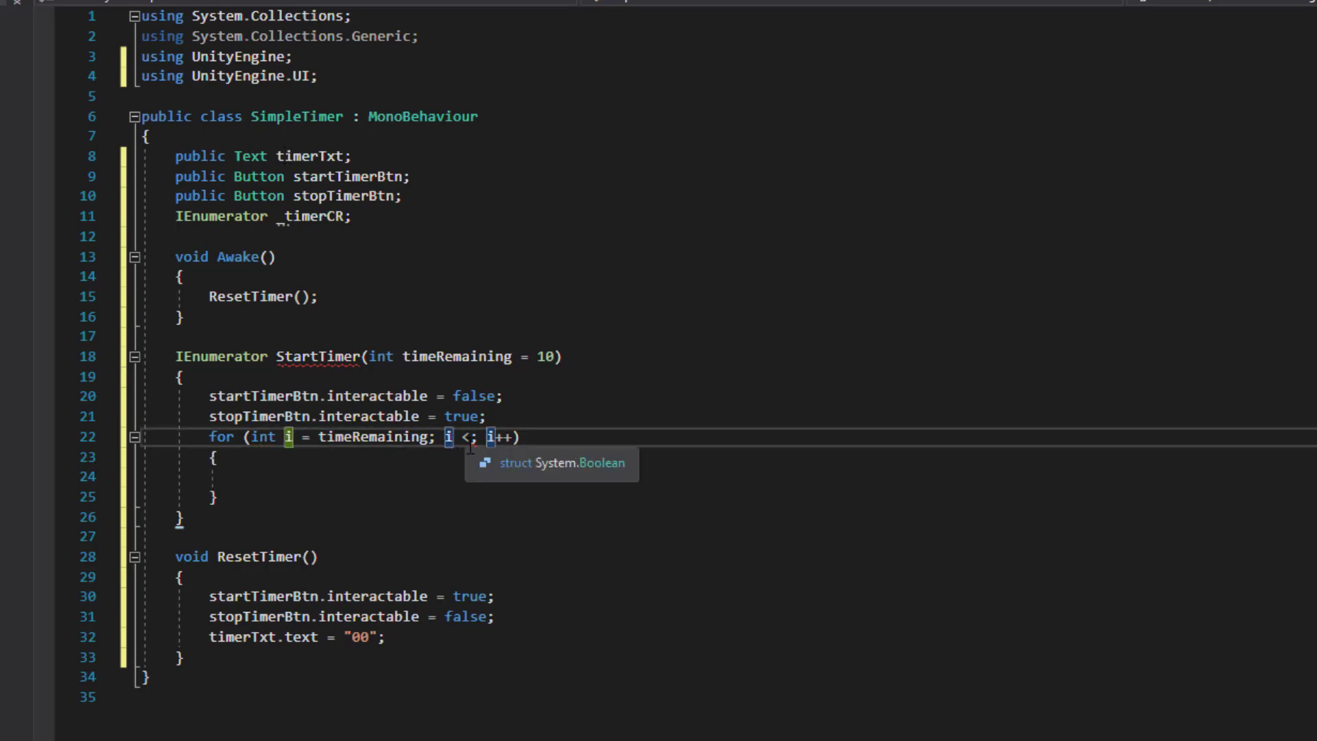
pyautogui.press('Tab')
pyautogui.press('BackSpace')
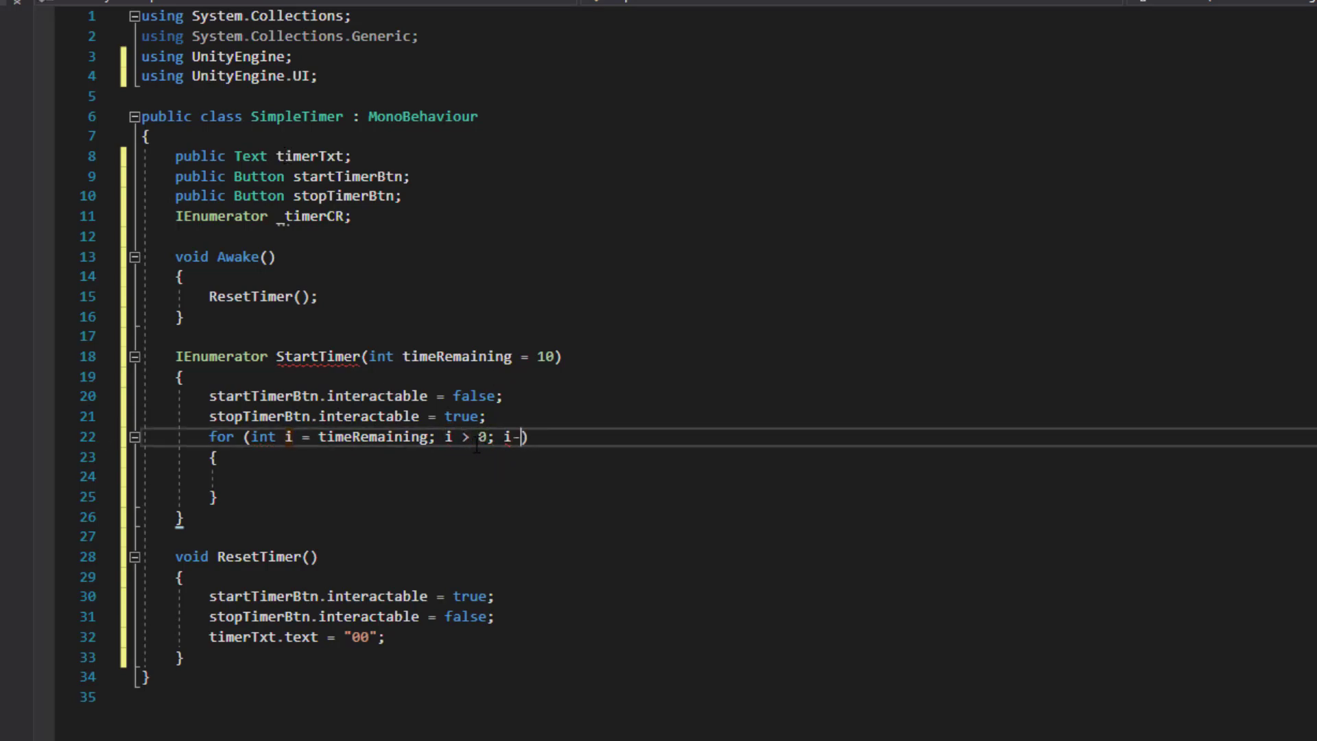
pyautogui.write('-')
pyautogui.press('Down')
pyautogui.press('Down')
# - Inside the loop, write i as "00" into timerTxt and wait WaitForSeconds(1)
pyautogui.write('tim')
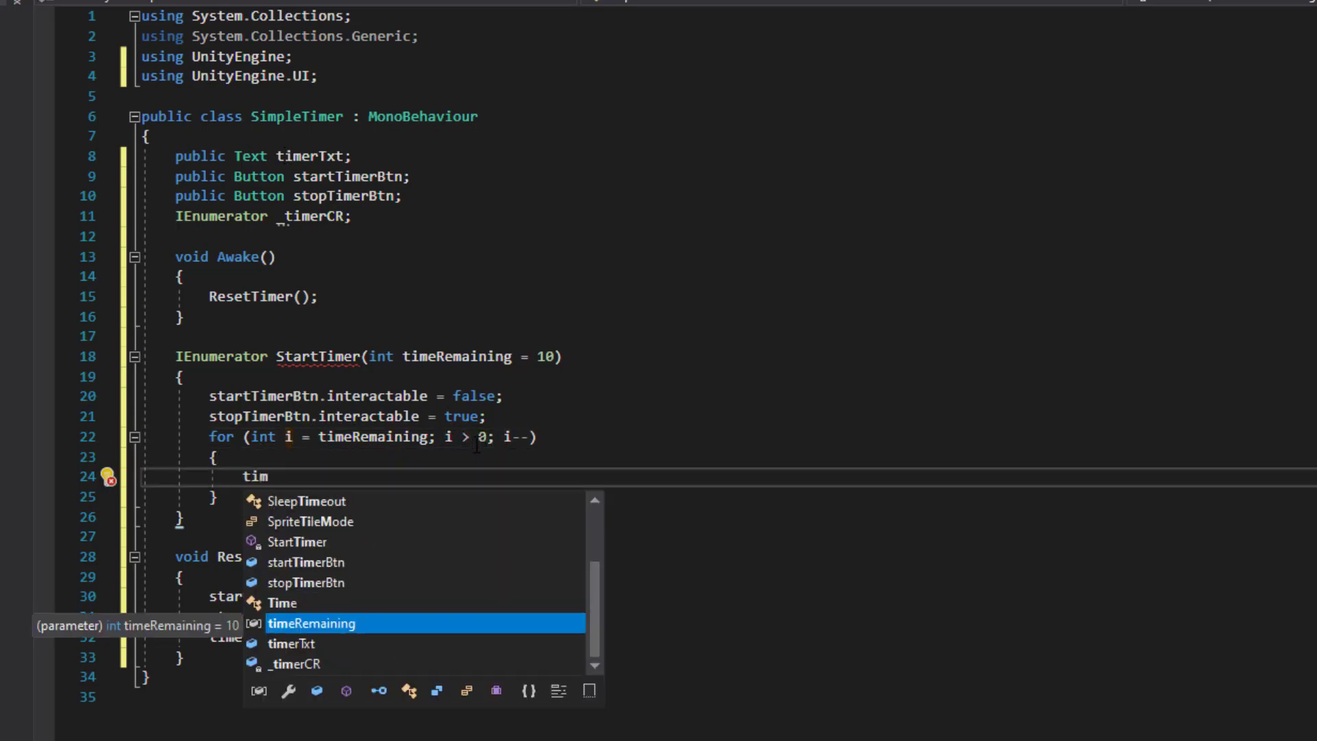
pyautogui.write('erT.te = i.')
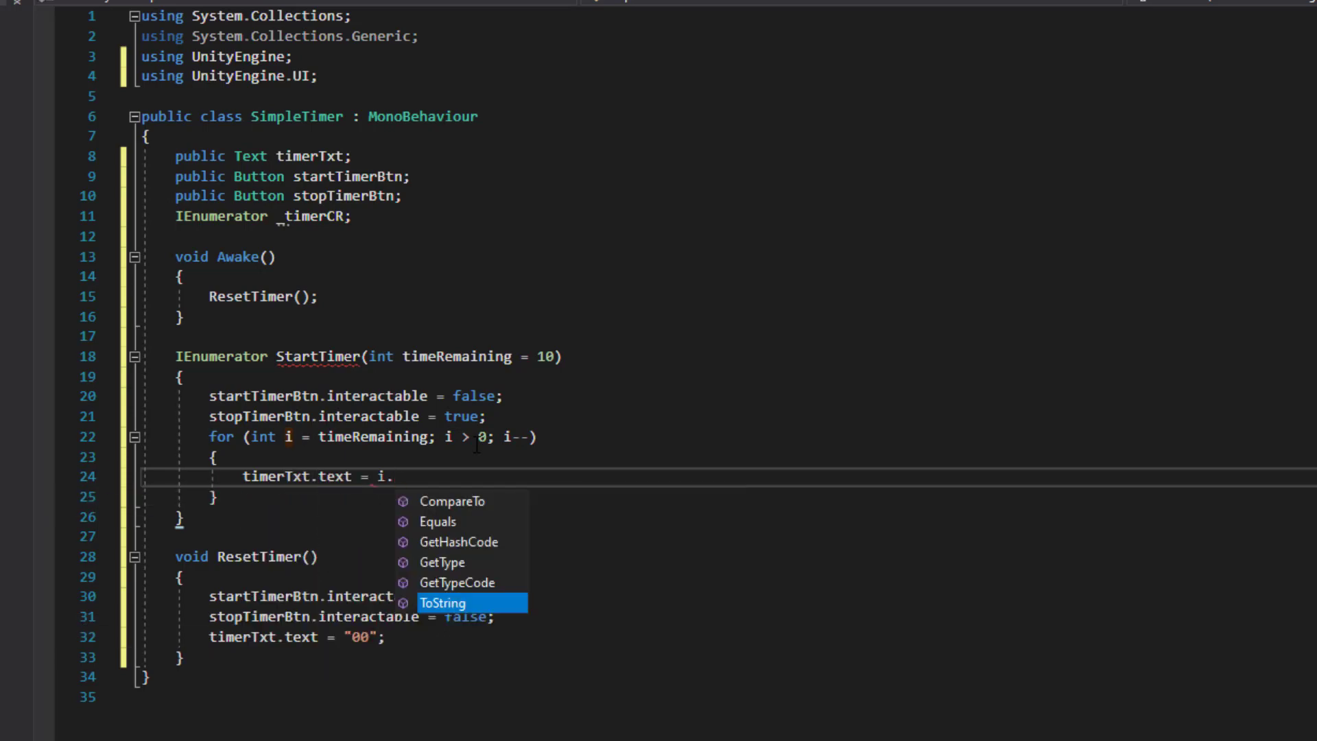
pyautogui.write('to("')
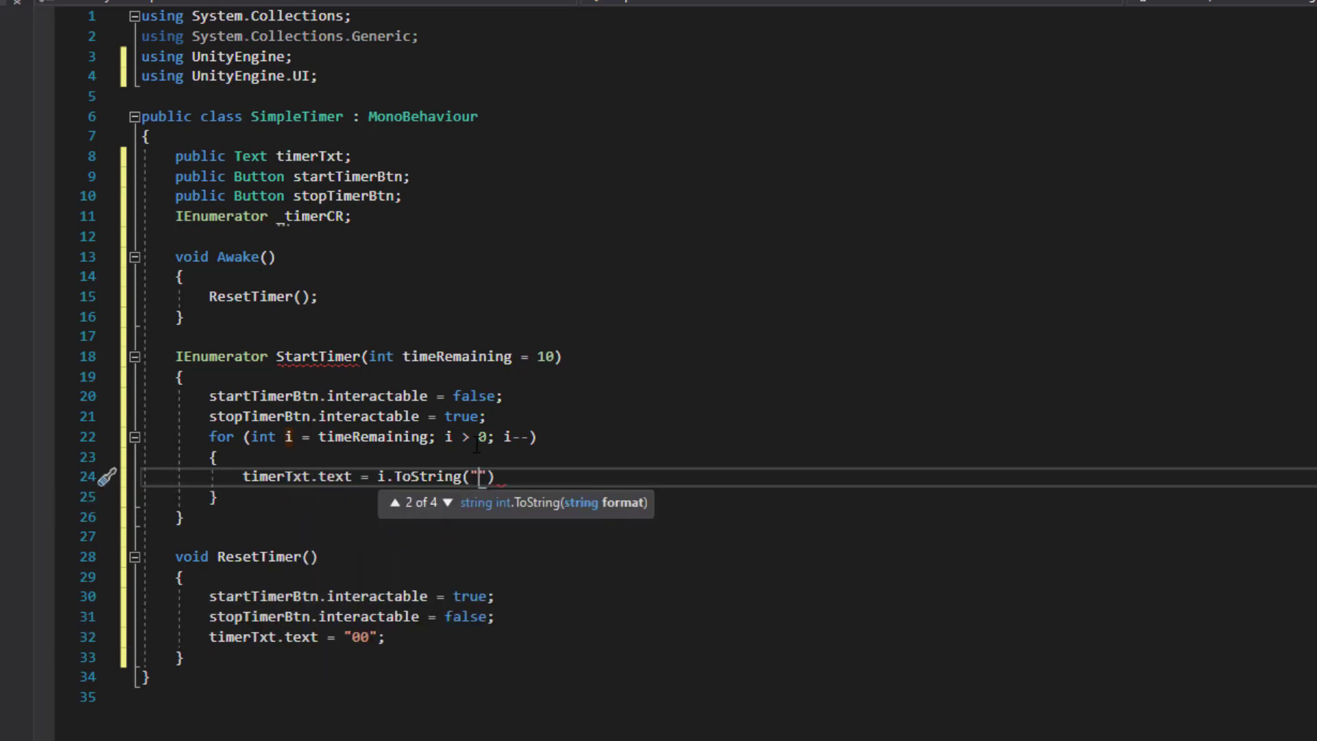
pyautogui.write('00");')
pyautogui.press('Return')
pyautogui.write('yie')
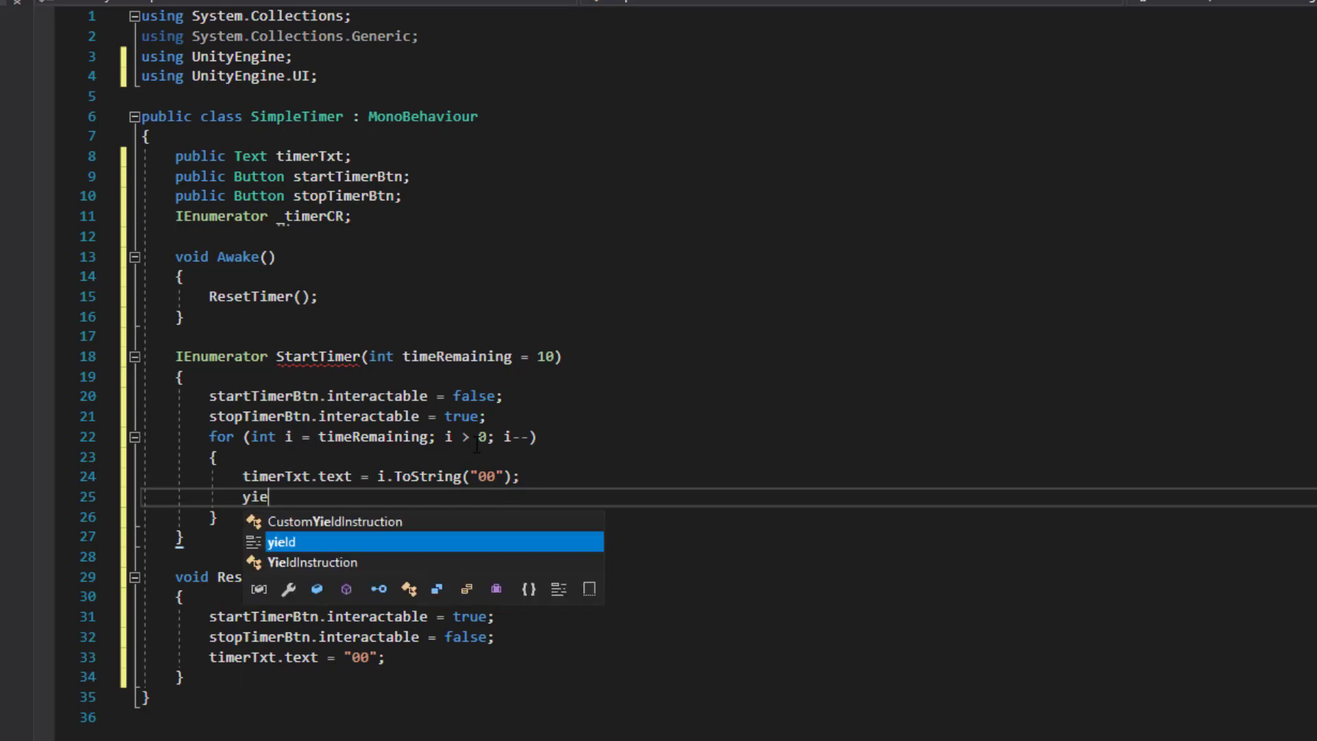
pyautogui.write('ld return ne')
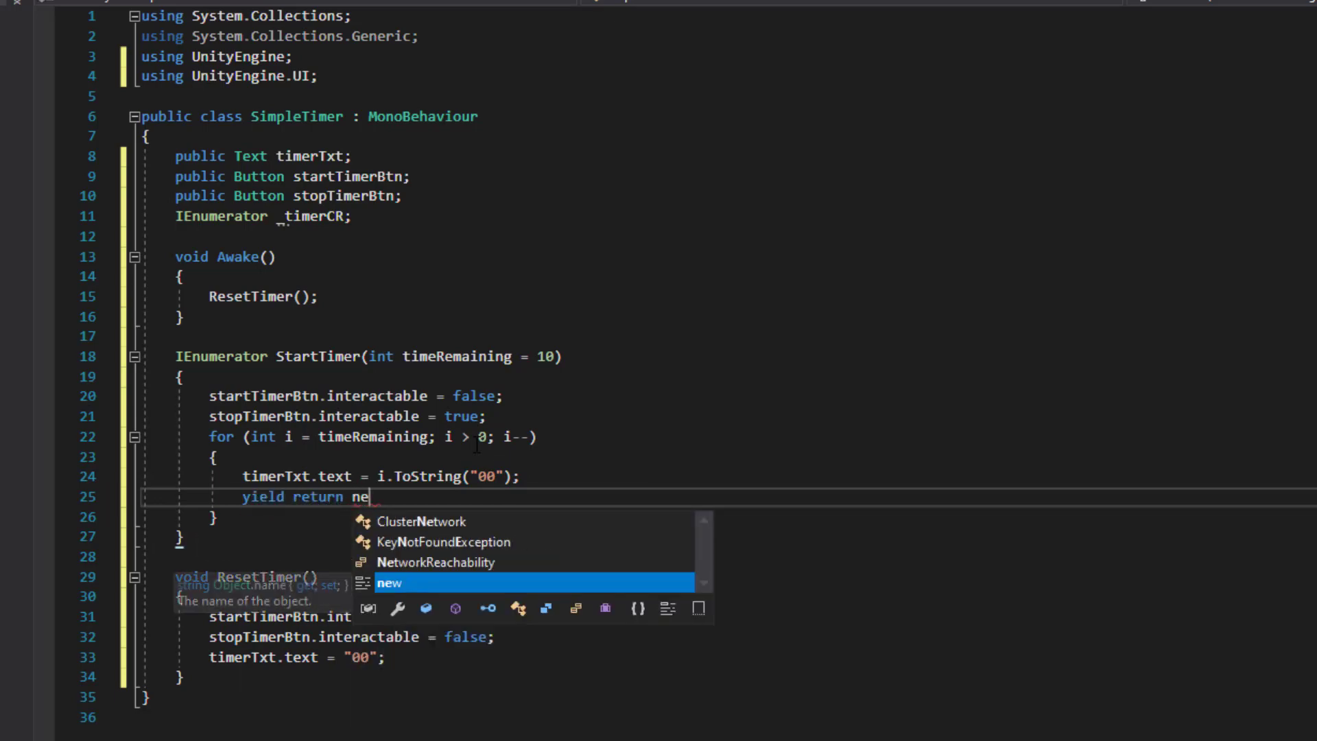
pyautogui.write('w waitforse')
pyautogui.press('Tab')
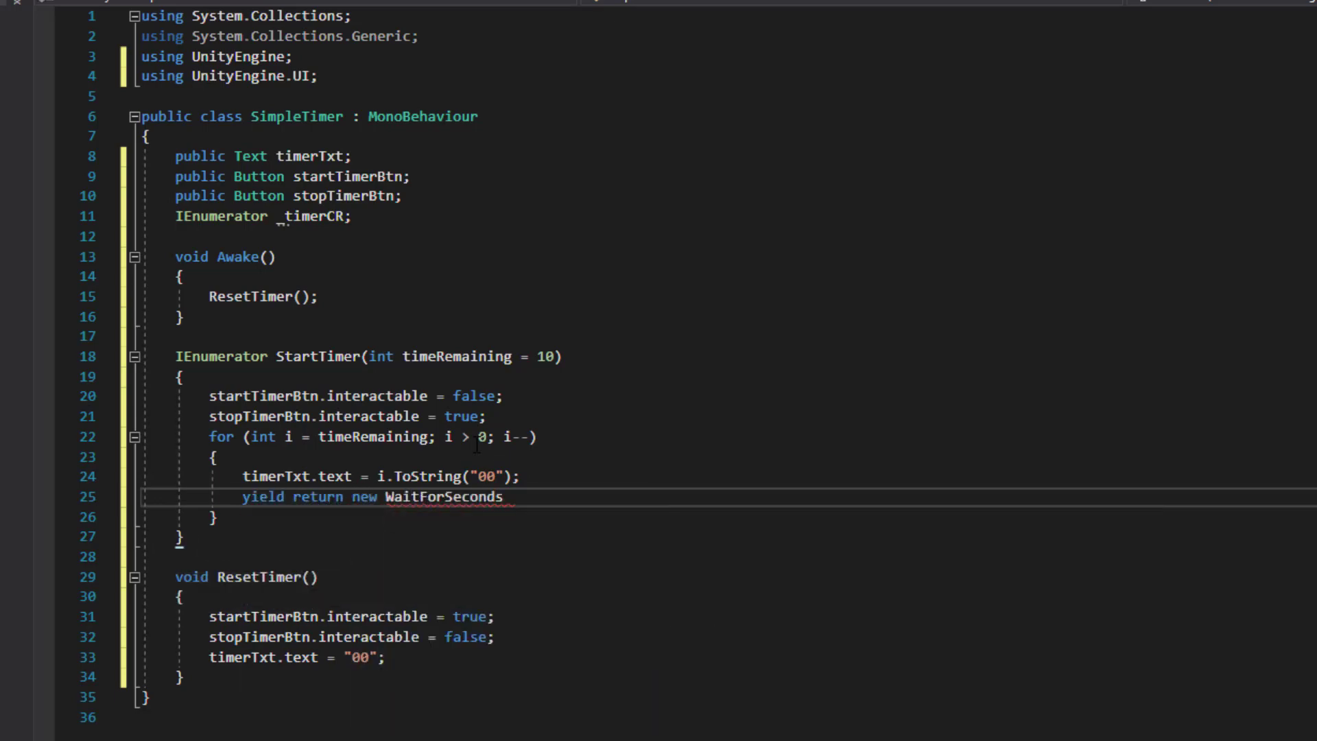
pyautogui.write('(1);')
# - Call ResetTimer() after the countdown loop
pyautogui.press('Down')
pyautogui.press('Return')
pyautogui.write('Re')
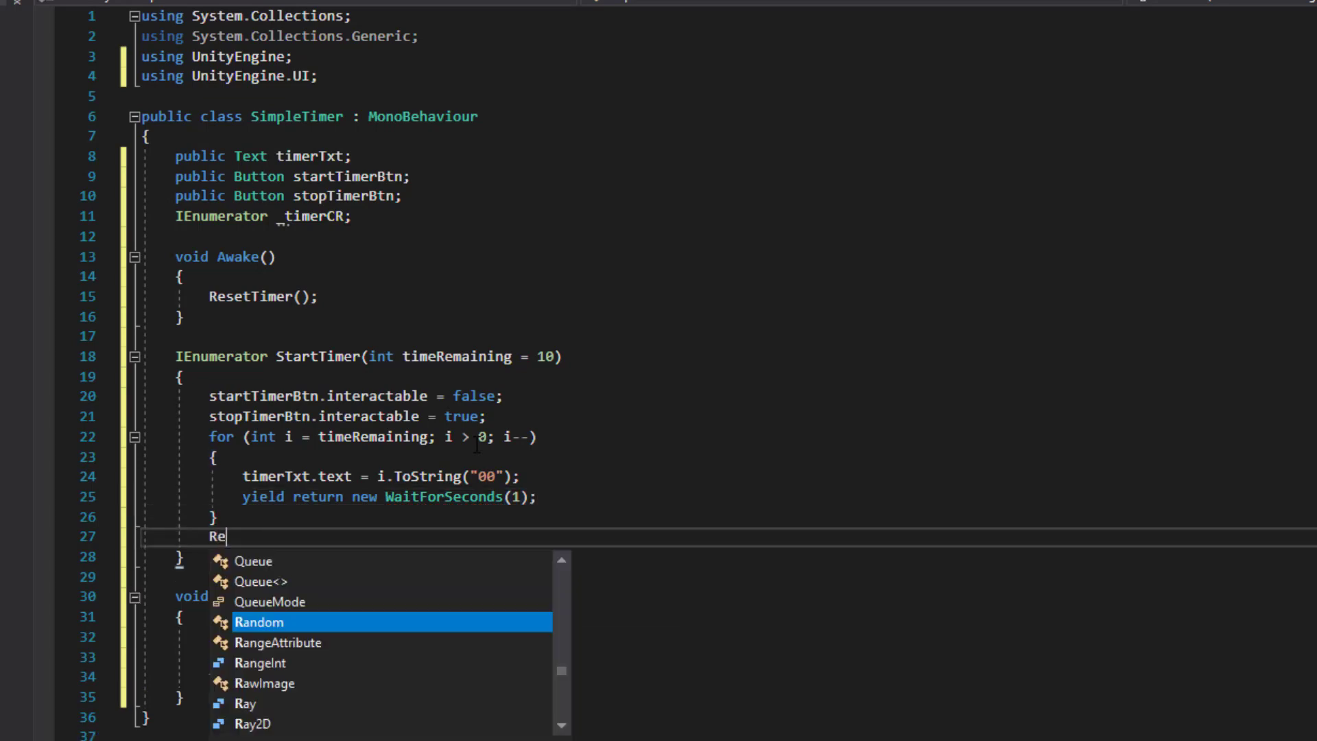
pyautogui.write('se')
pyautogui.press('Tab')
pyautogui.write('()')
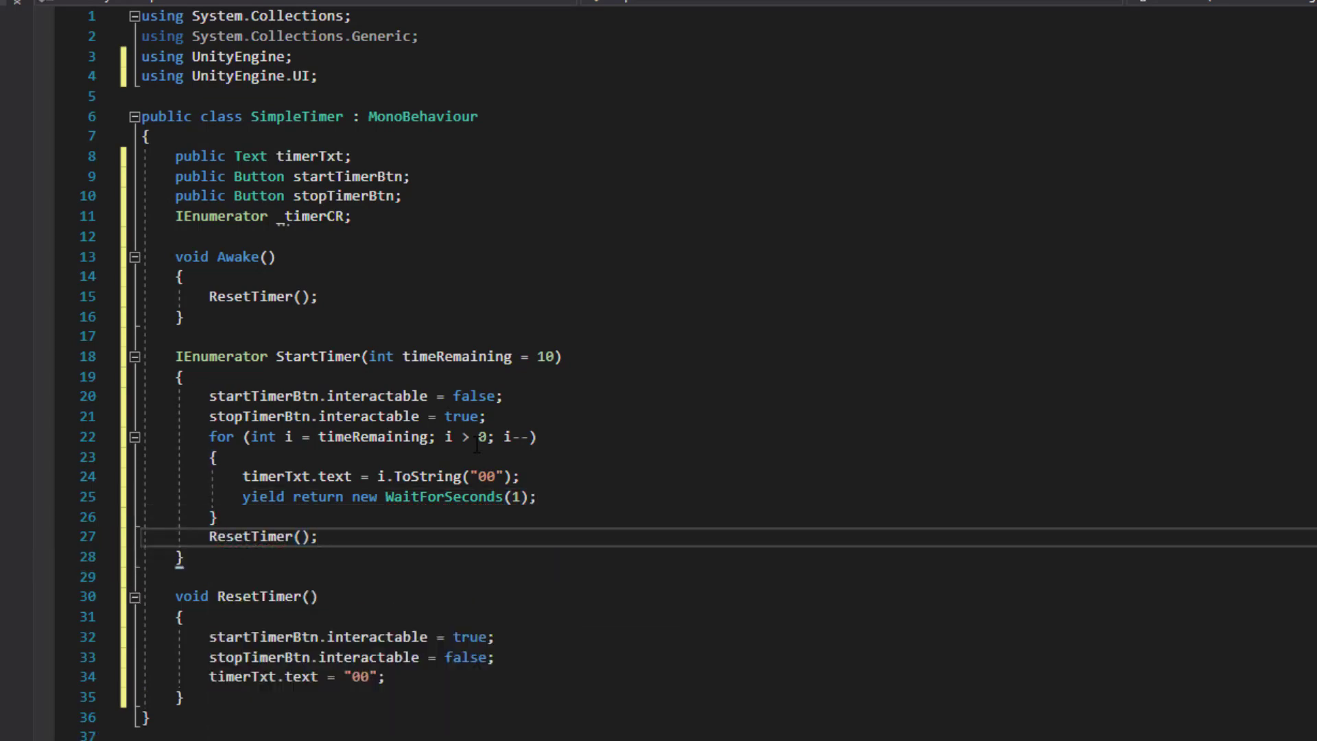
pyautogui.press('Up')
pyautogui.press('Up')
pyautogui.press('Up')
pyautogui.press('Return')
pyautogui.press('Return')
# - Write StartTimerClick so it assigns _timerCR = StartTimer() and calls StartCoroutine(_timerCR)
pyautogui.write('void')
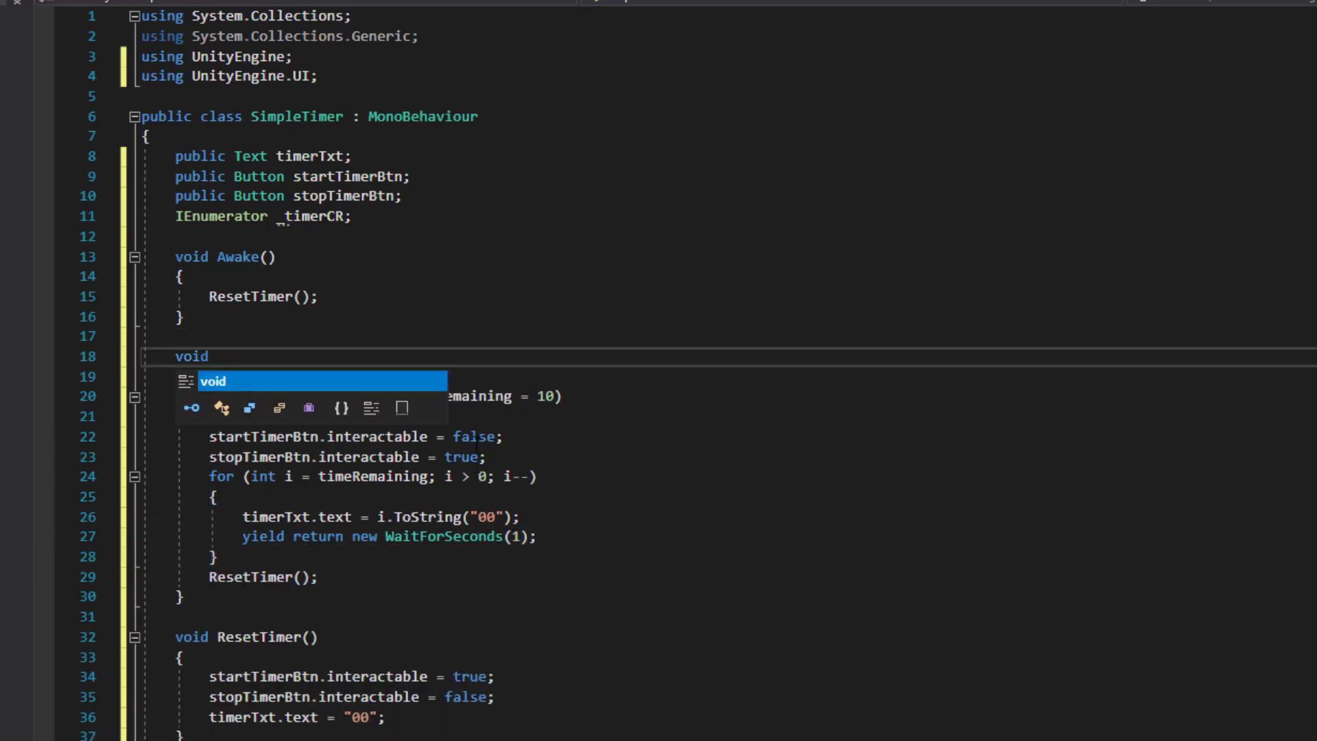
pyautogui.write(' StartTimerClick')
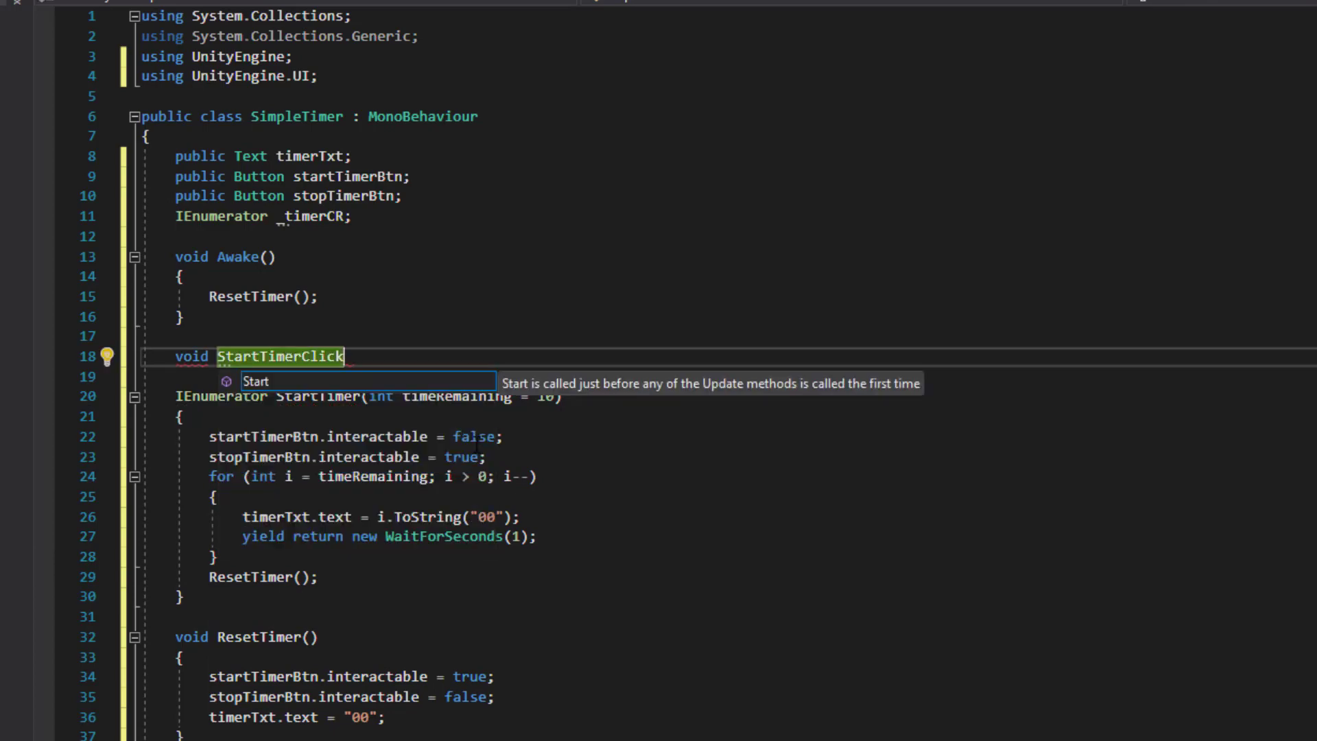
pyautogui.write('(')
pyautogui.press('Return')
pyautogui.write('{')
pyautogui.press('Return')
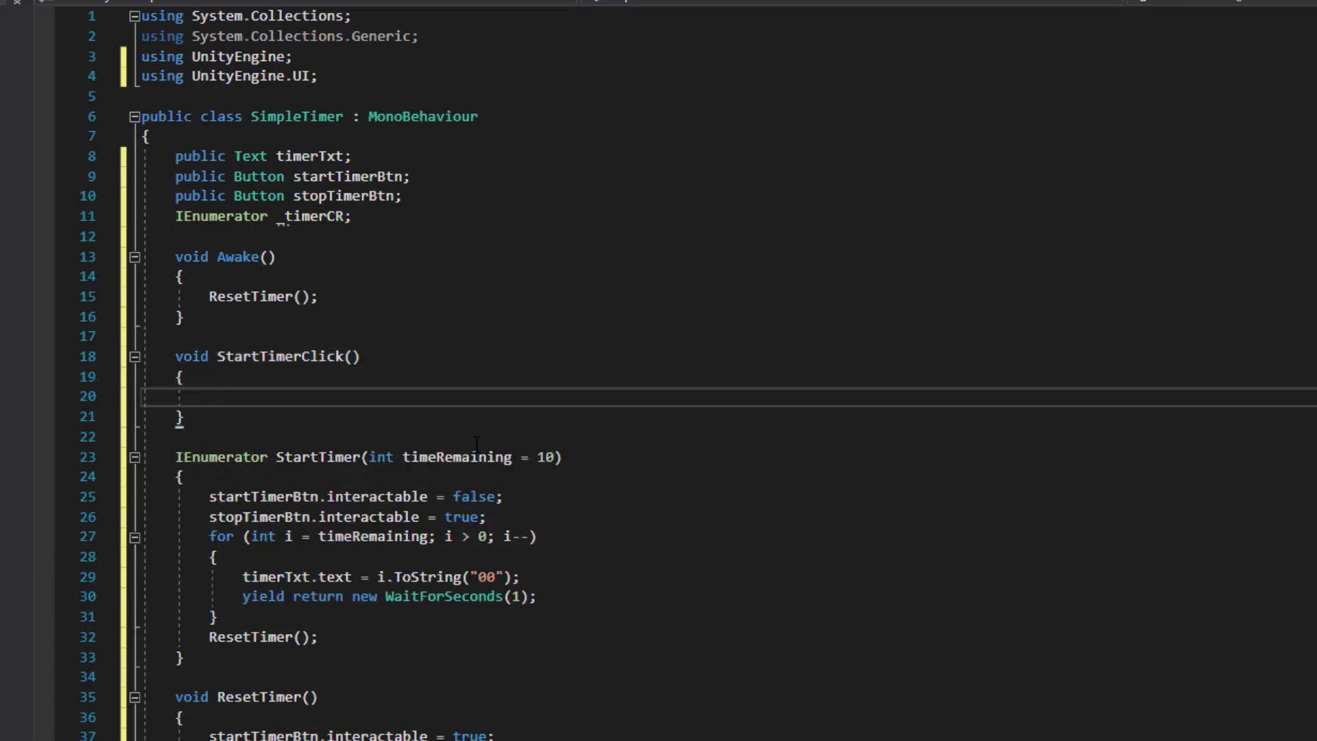
pyautogui.write('_timerCR = s')
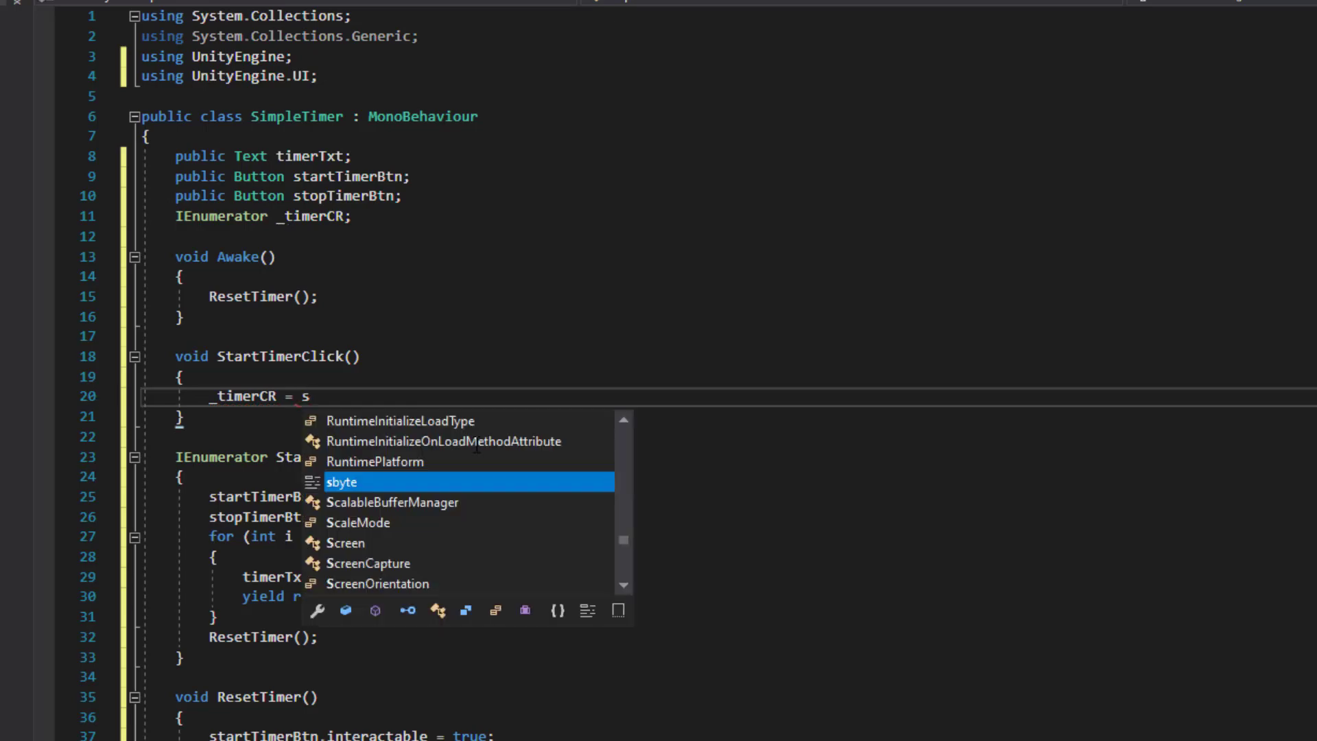
pyautogui.write('tart')
pyautogui.press('Up')
pyautogui.press('Tab')
pyautogui.write('()')
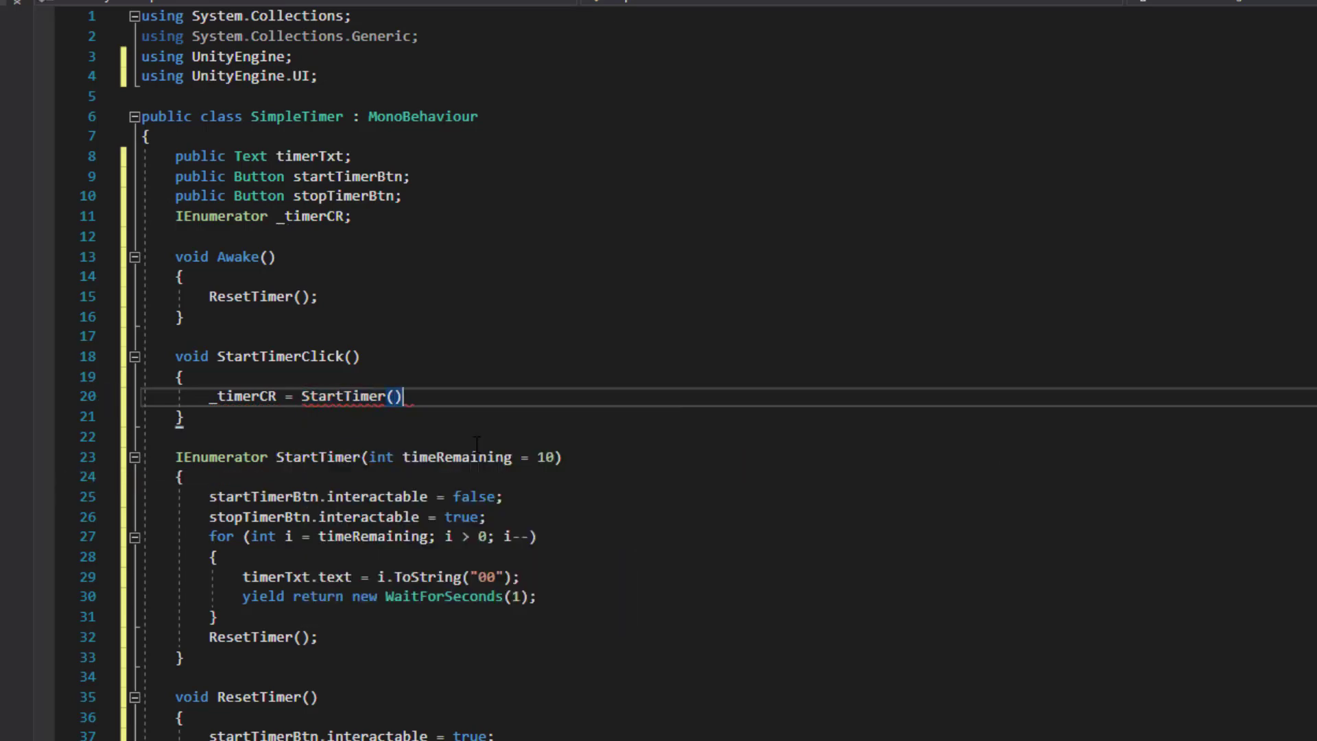
pyautogui.press('Return')
pyautogui.write('StartCo')
pyautogui.press('Tab')
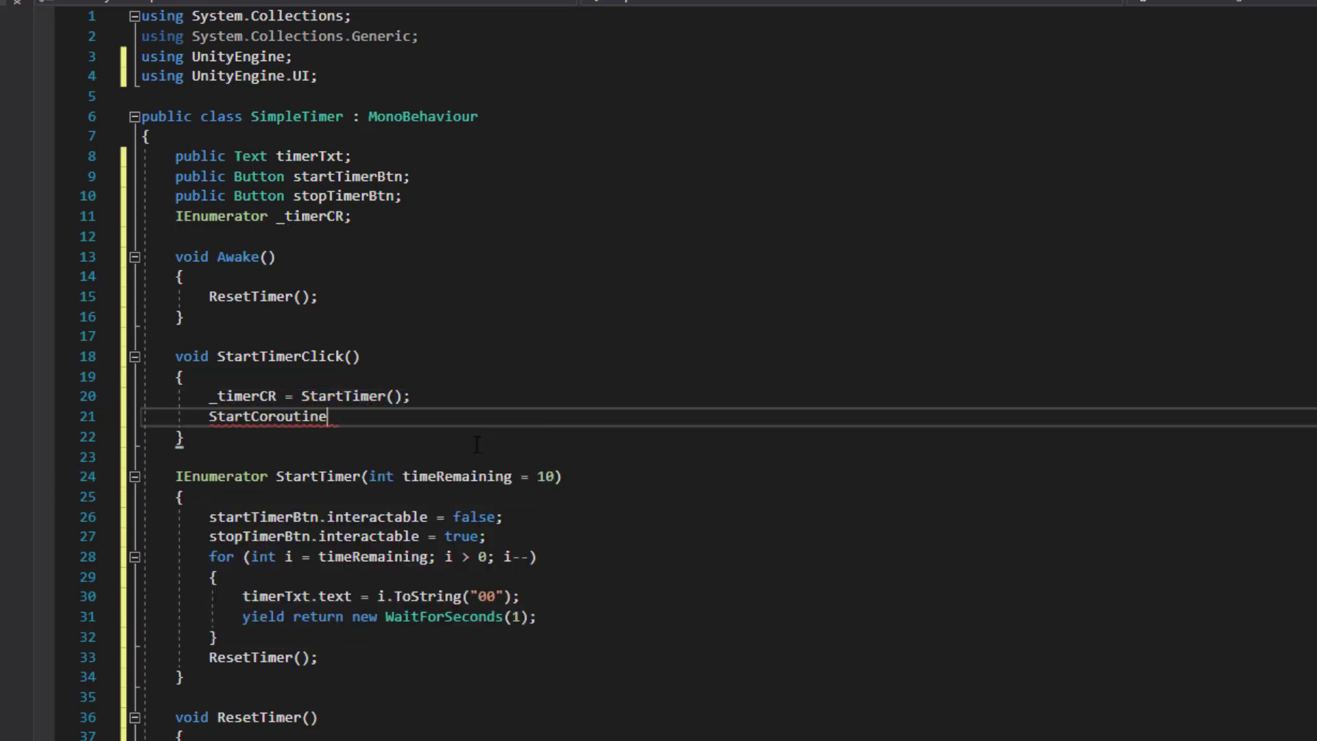
pyautogui.write('(_time')
pyautogui.press('Tab')
pyautogui.write(')')
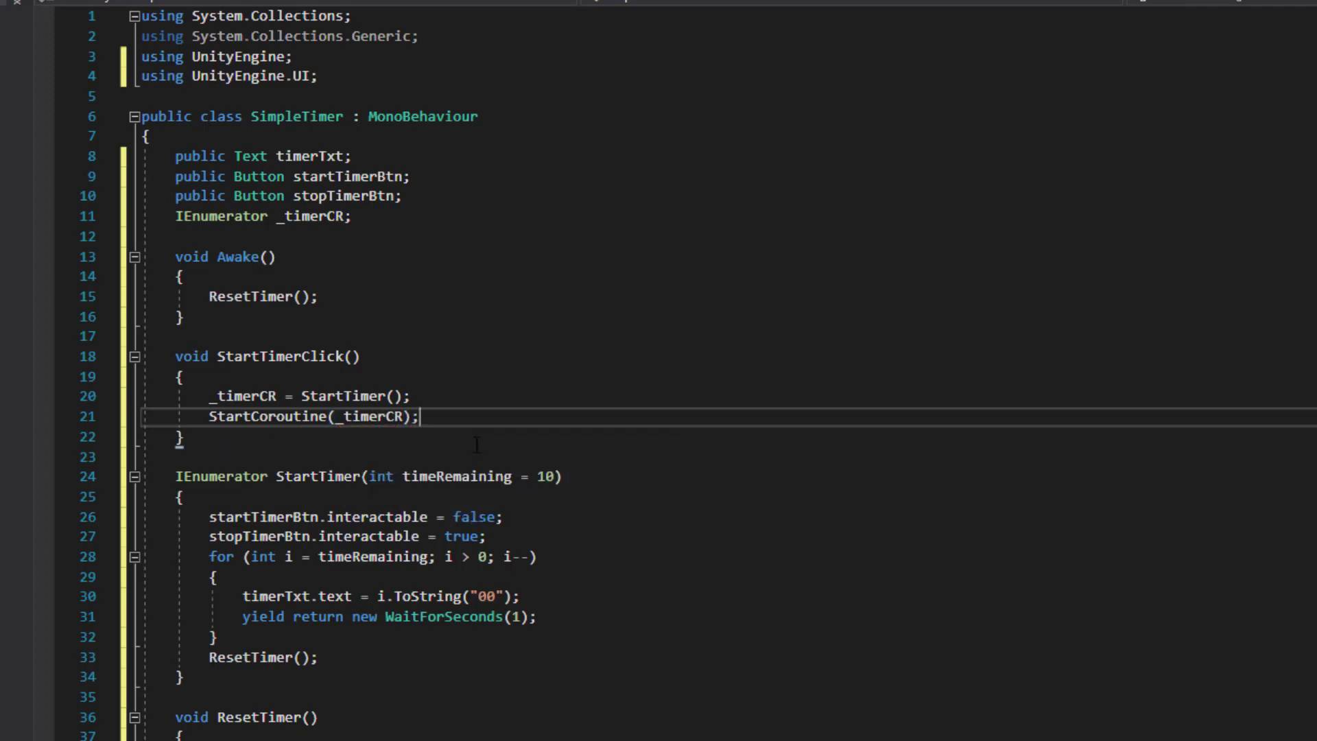
# - Add a StopTimerClick method whose if(_timerCR!=null) block calls StopCoroutine(_timerCR) and sets _timerCR = null
pyautogui.press('Down')
pyautogui.press('Return')
pyautogui.press('Return')
pyautogui.write('void StopTimer')
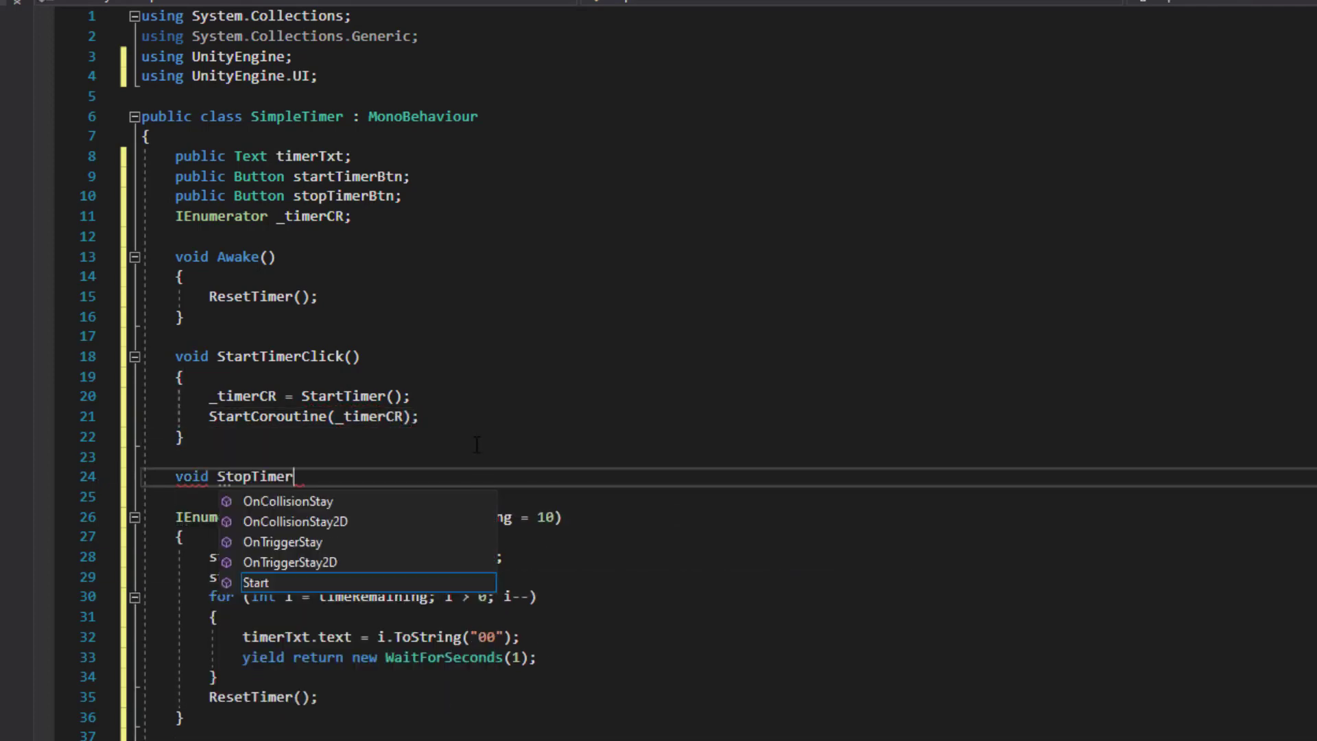
pyautogui.write('Click()')
pyautogui.press('Return')
pyautogui.write('{')
pyautogui.press('Return')
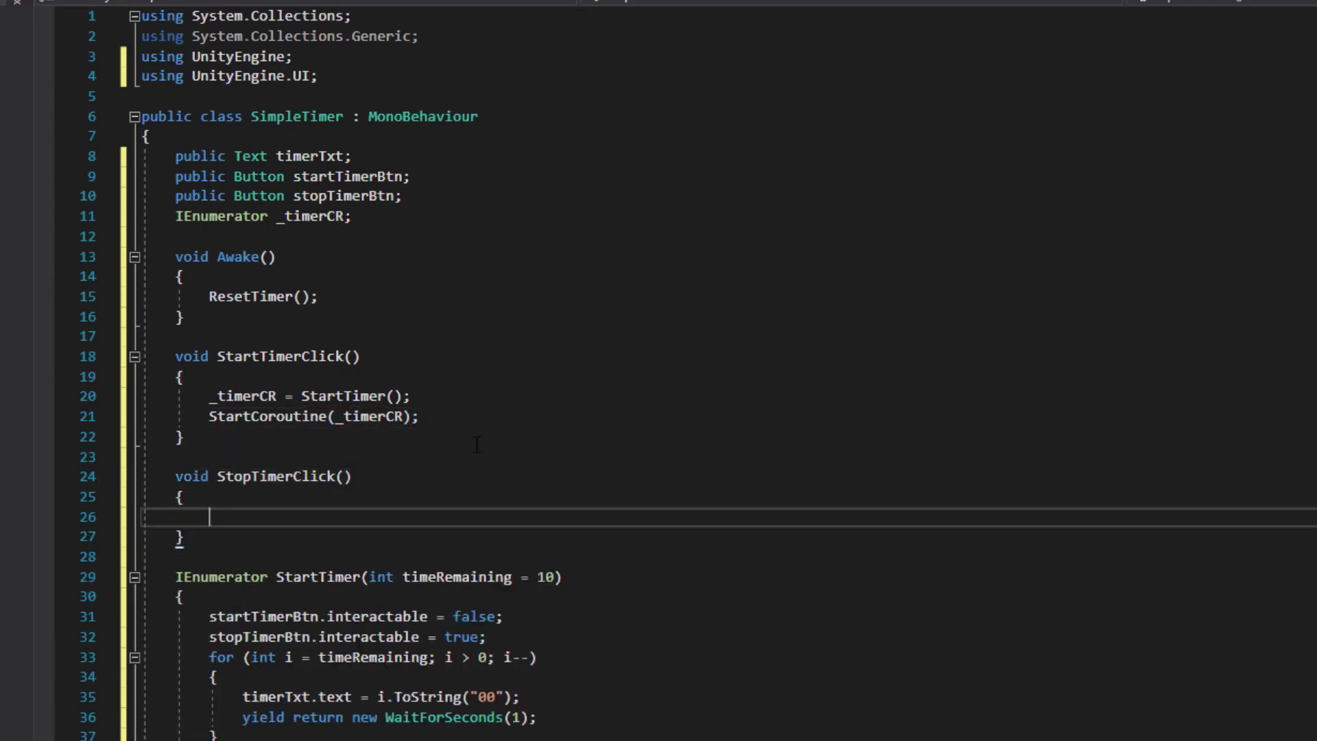
pyautogui.write('if(_t')
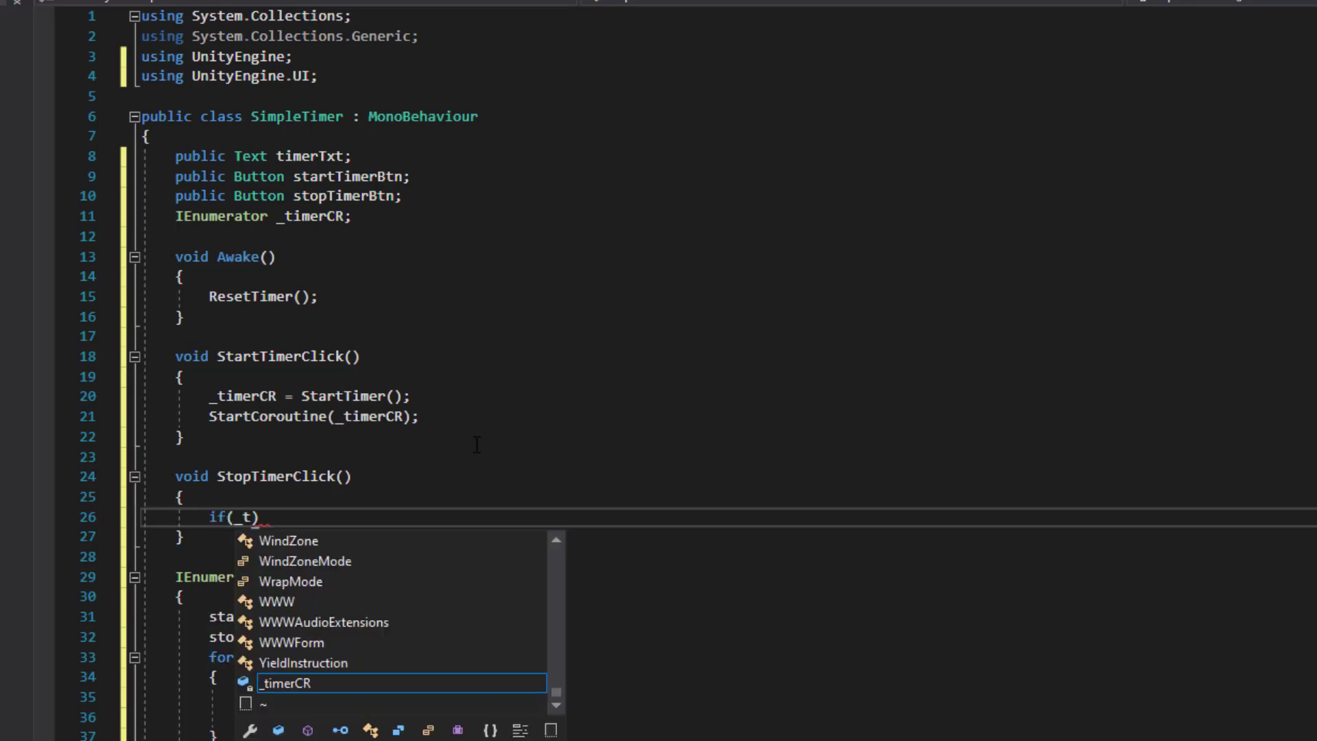
pyautogui.write('imerCR!=null)')
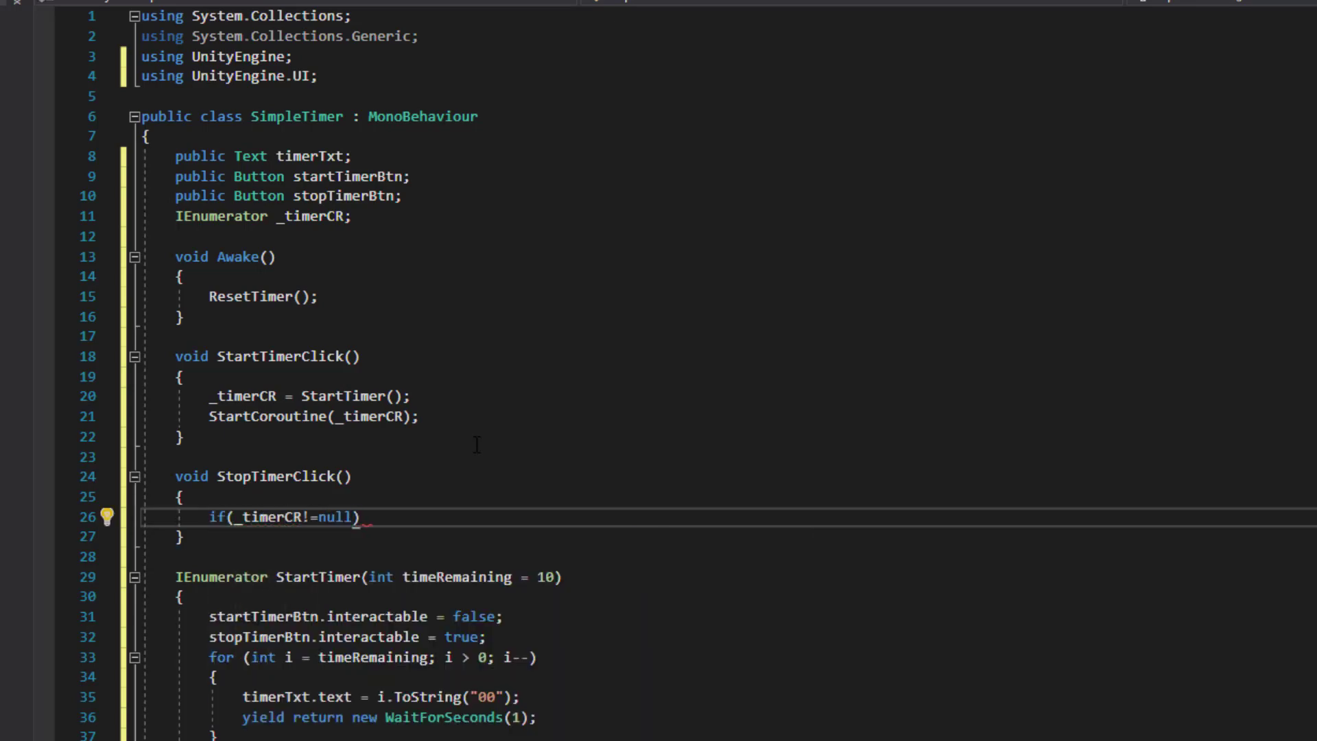
pyautogui.press('Return')
pyautogui.write('{')
pyautogui.press('Return')
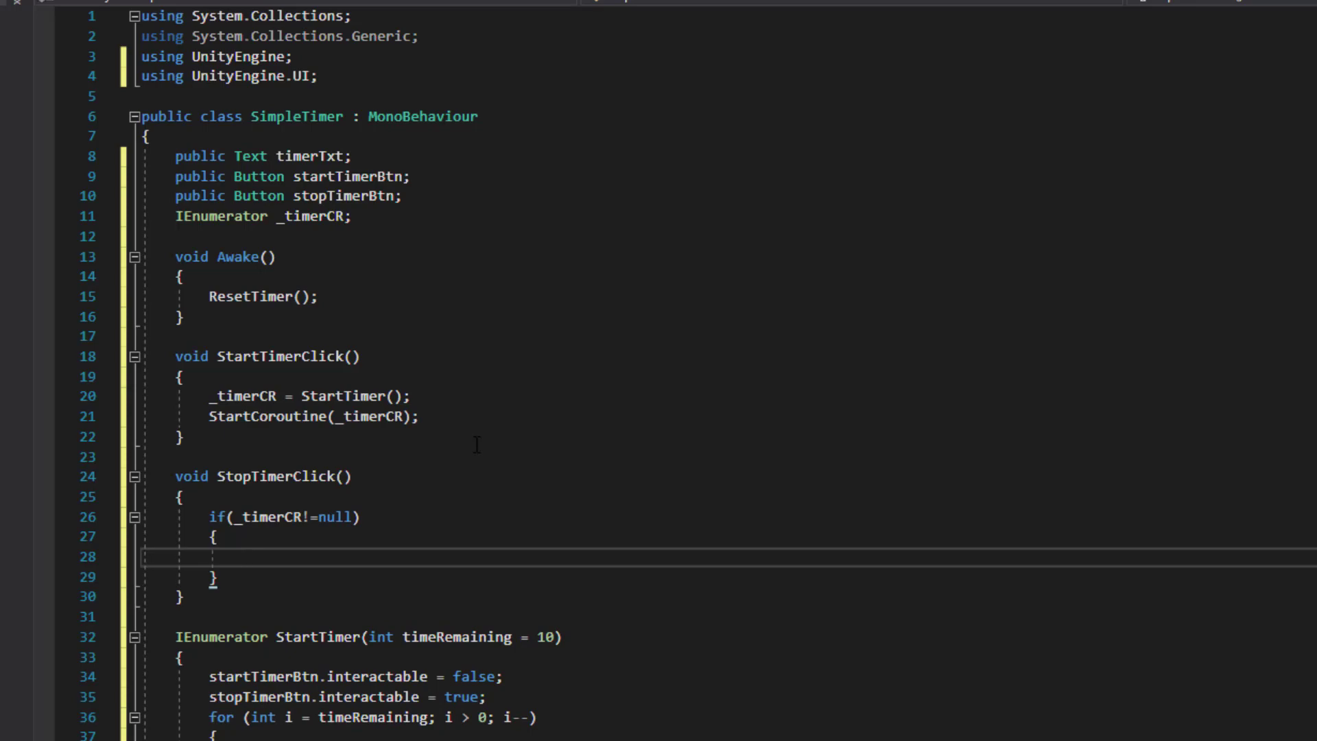
pyautogui.write('stopco(')
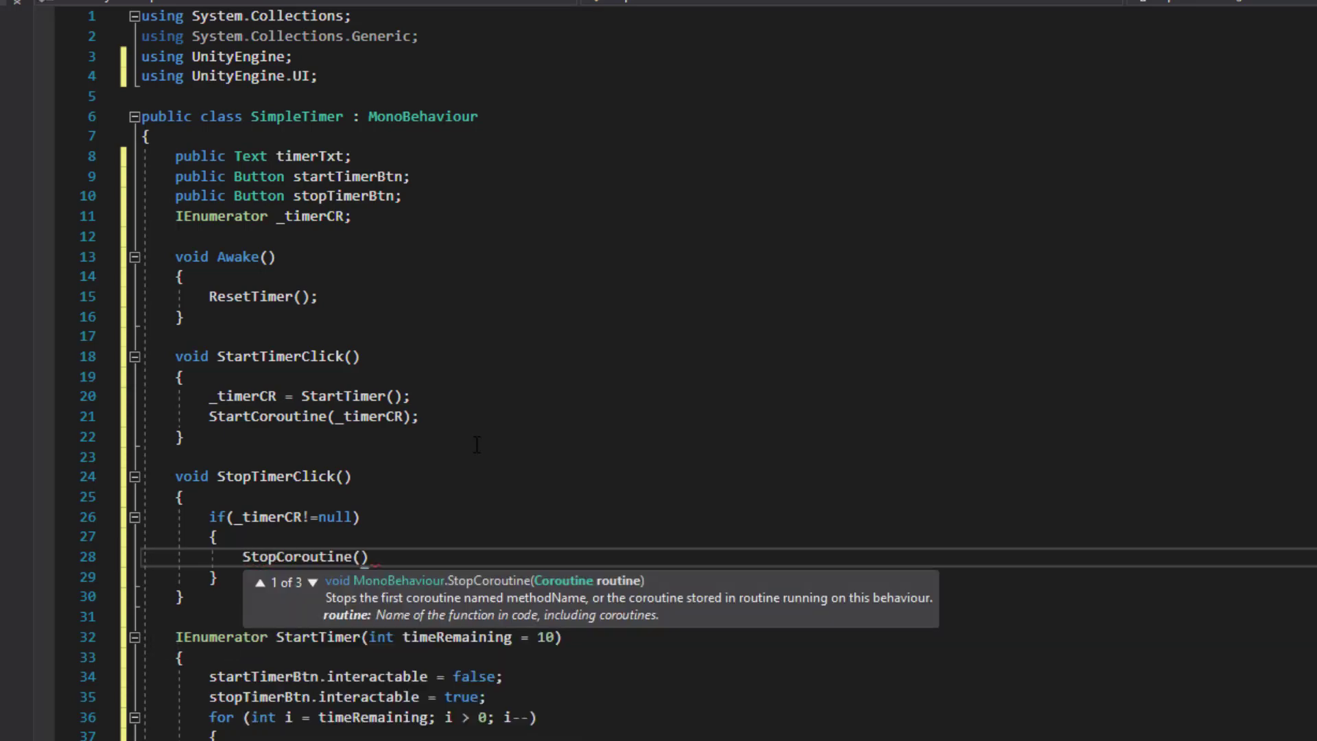
pyautogui.write('_timer);')
pyautogui.press('Return')
pyautogui.write('_timerCR')
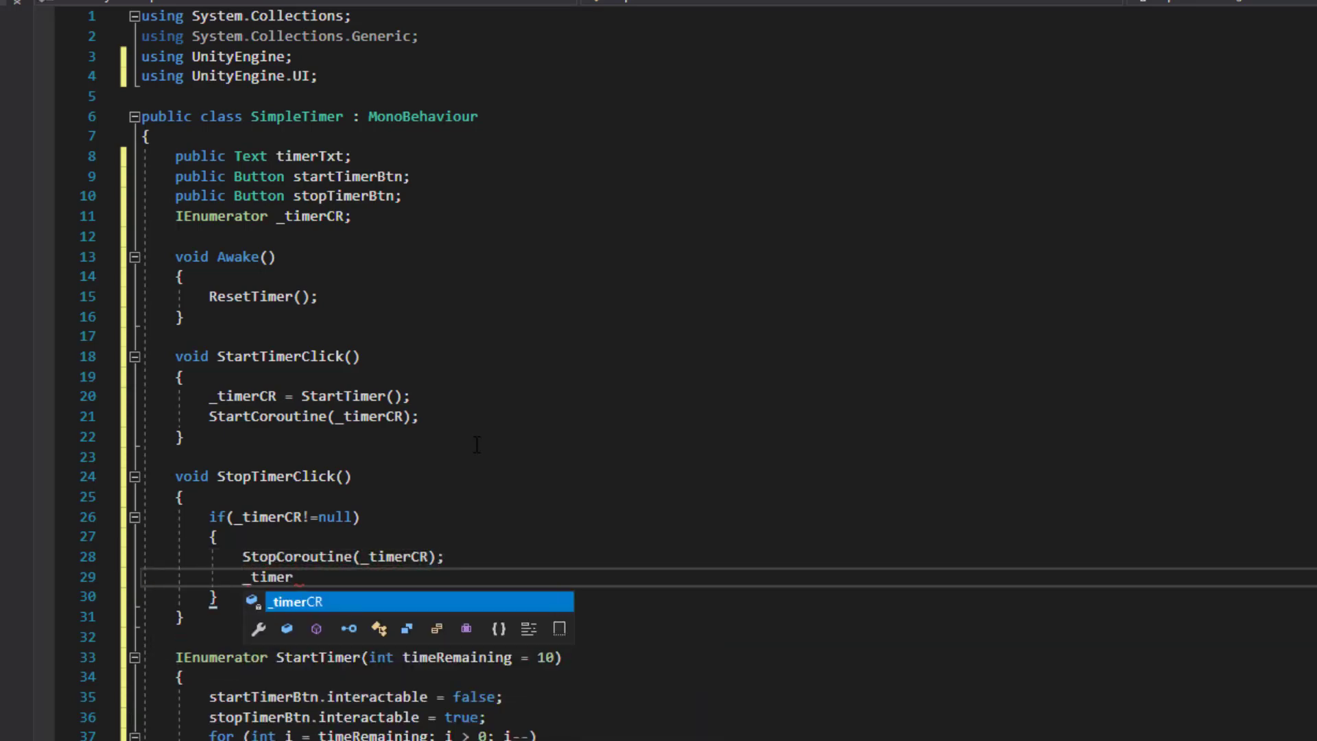
pyautogui.write(' = null;')
# - Call ResetTimer() after the if block in StopTimerClick and save the script
pyautogui.press('Down')
pyautogui.press('Return')
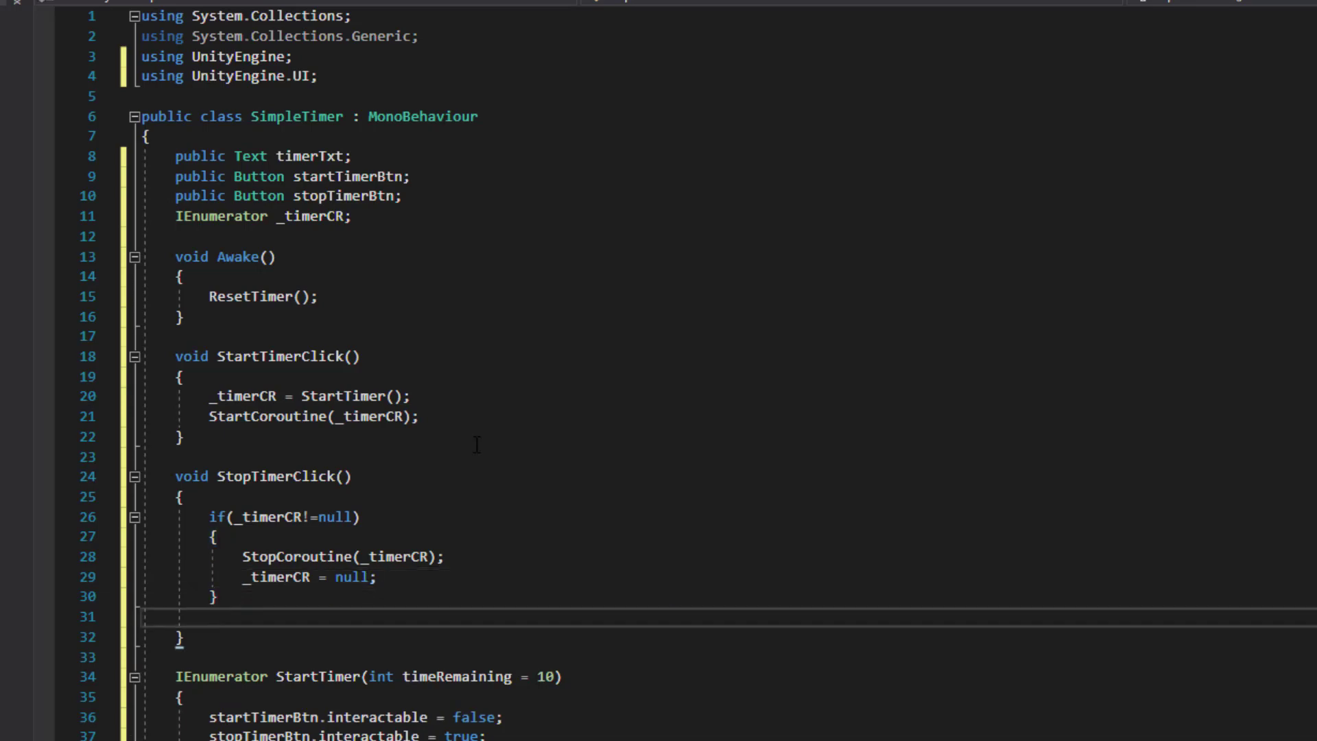
pyautogui.write('Res()')
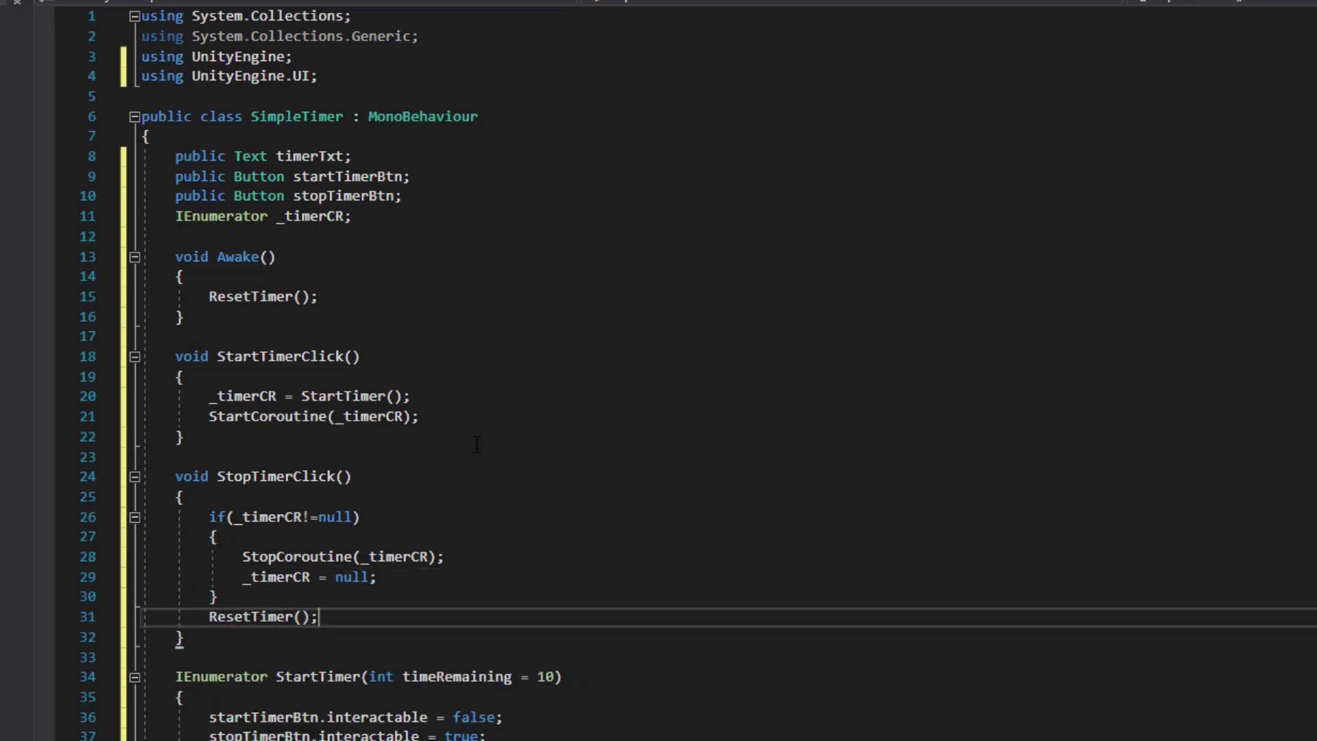
pyautogui.hotkey('ctrl', 's')
pyautogui.scroll(-1, 477, 445)
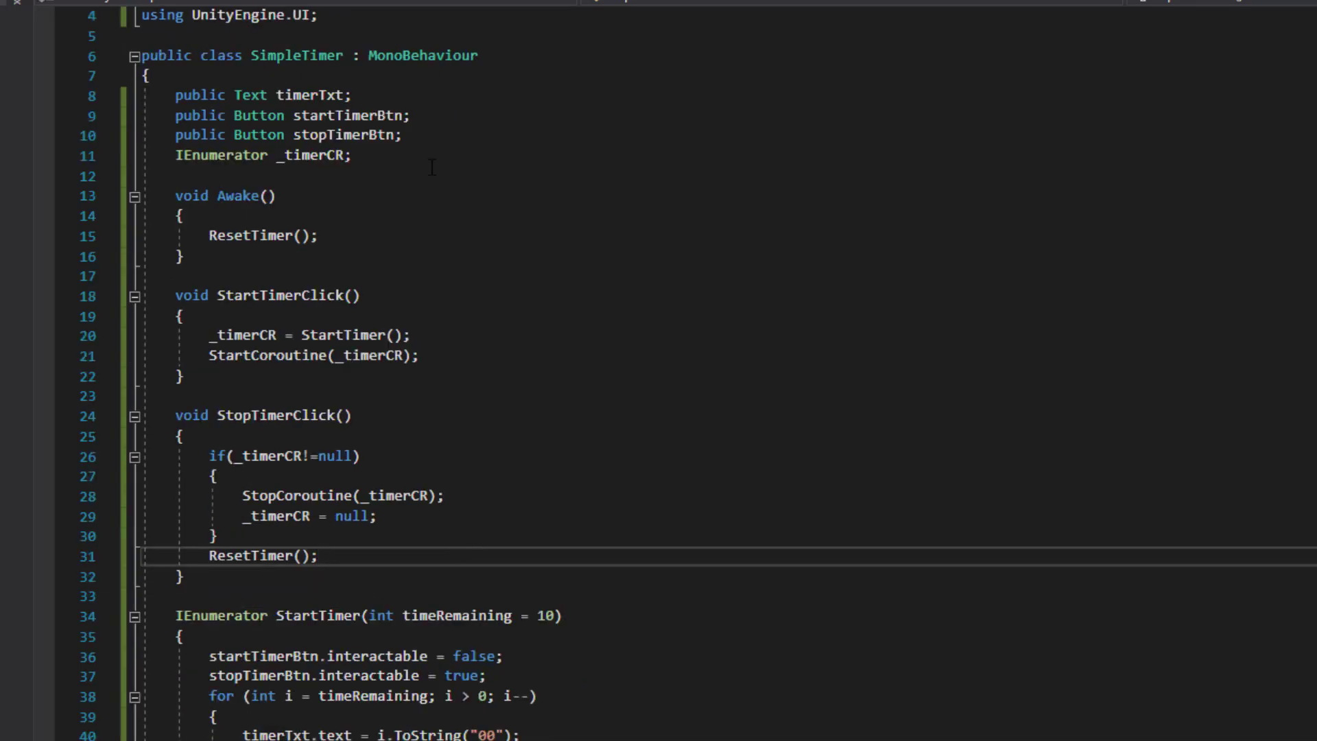
# - In Awake, add startTimerBtn.onClick.AddListener(StartTimerClick) above ResetTimer
pyautogui.press('Up')
pyautogui.press('Up')
pyautogui.press('Up')
pyautogui.press('Up')
pyautogui.press('Up')
pyautogui.press('Up')
pyautogui.press('Return')
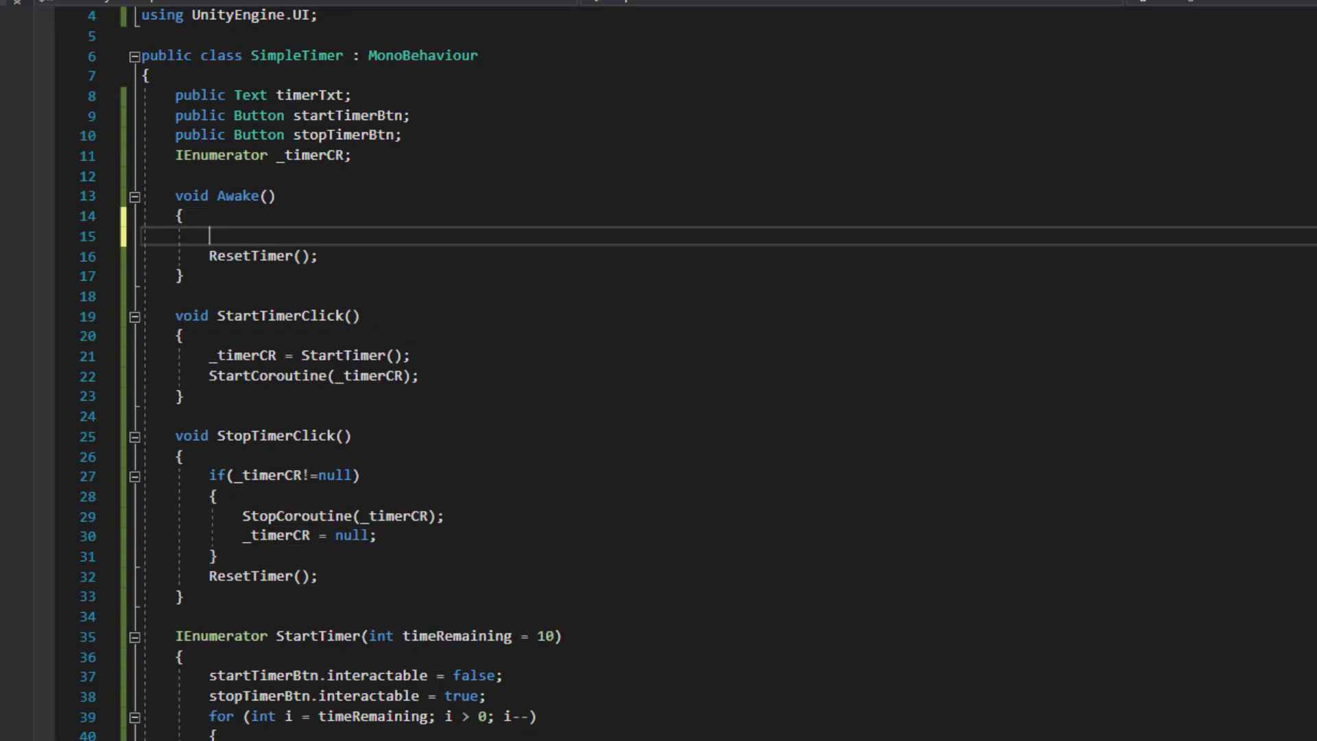
pyautogui.write('tart.on')
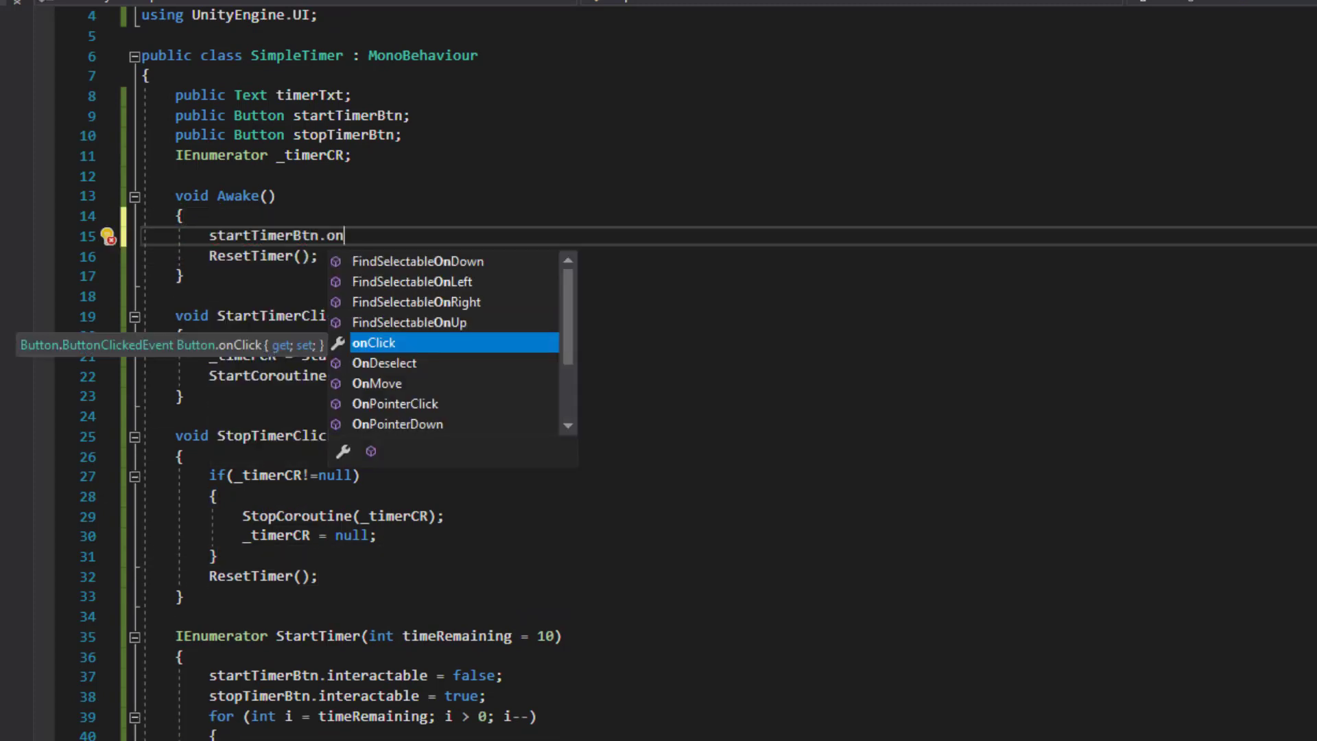
pyautogui.write('.add')
pyautogui.press('Tab')
pyautogui.write('(star')
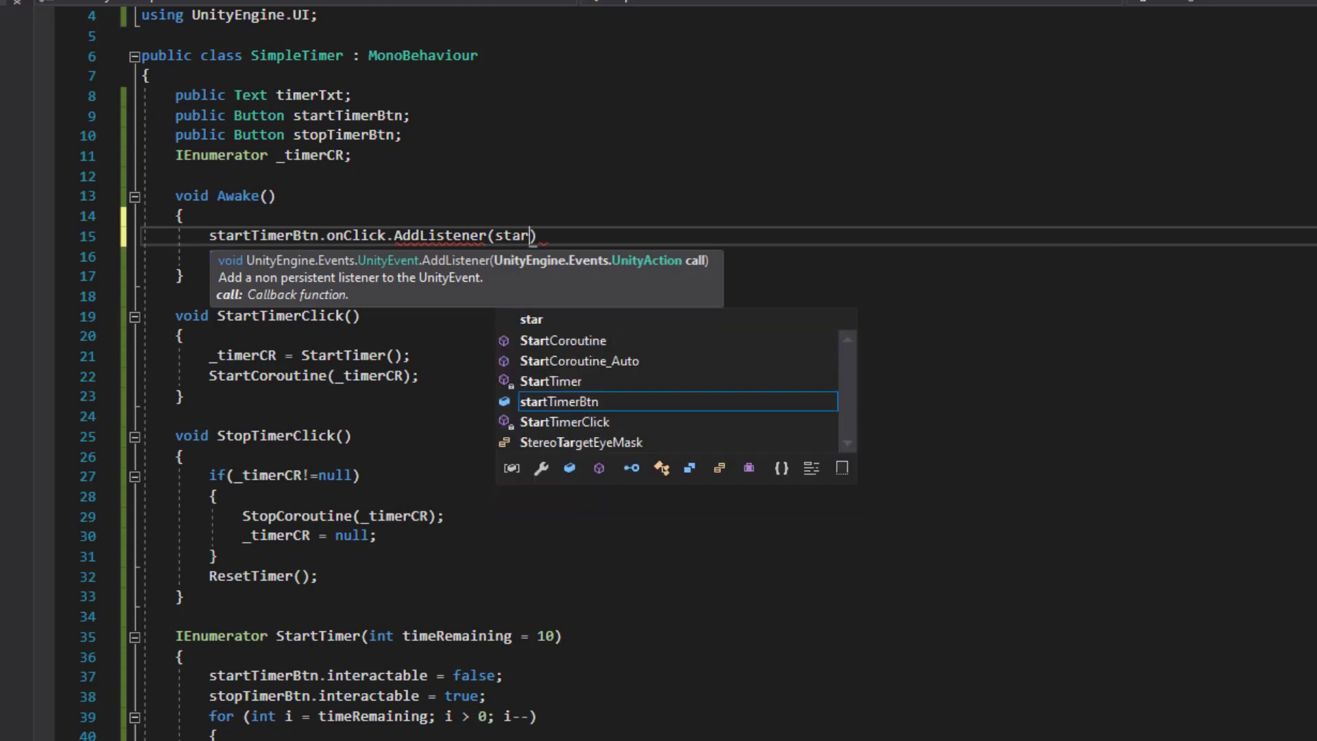
pyautogui.write('ttim')
pyautogui.press('Down')
pyautogui.write(')')
# - Add stopTimerBtn.onClick.AddListener(StopTimerClick); on the next line of Awake
pyautogui.press('Return')
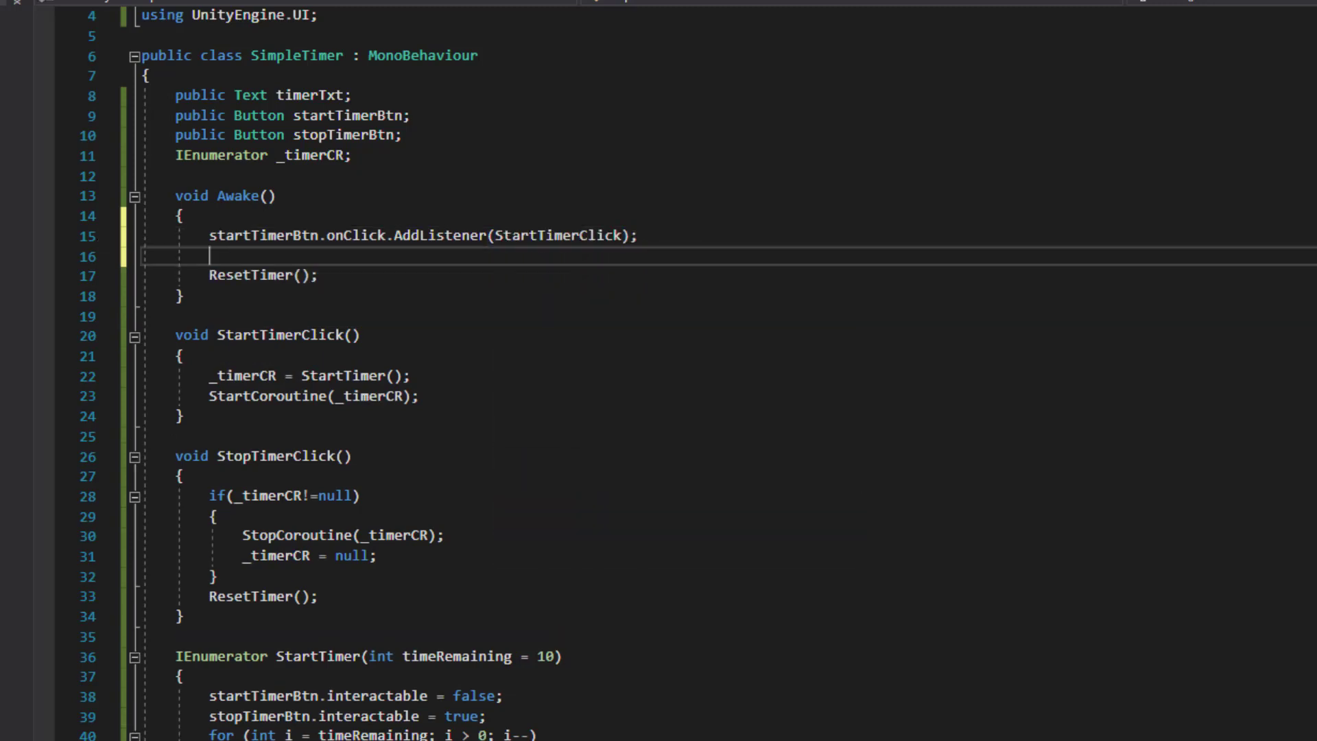
pyautogui.write('stop.on.add')
pyautogui.press('Tab')
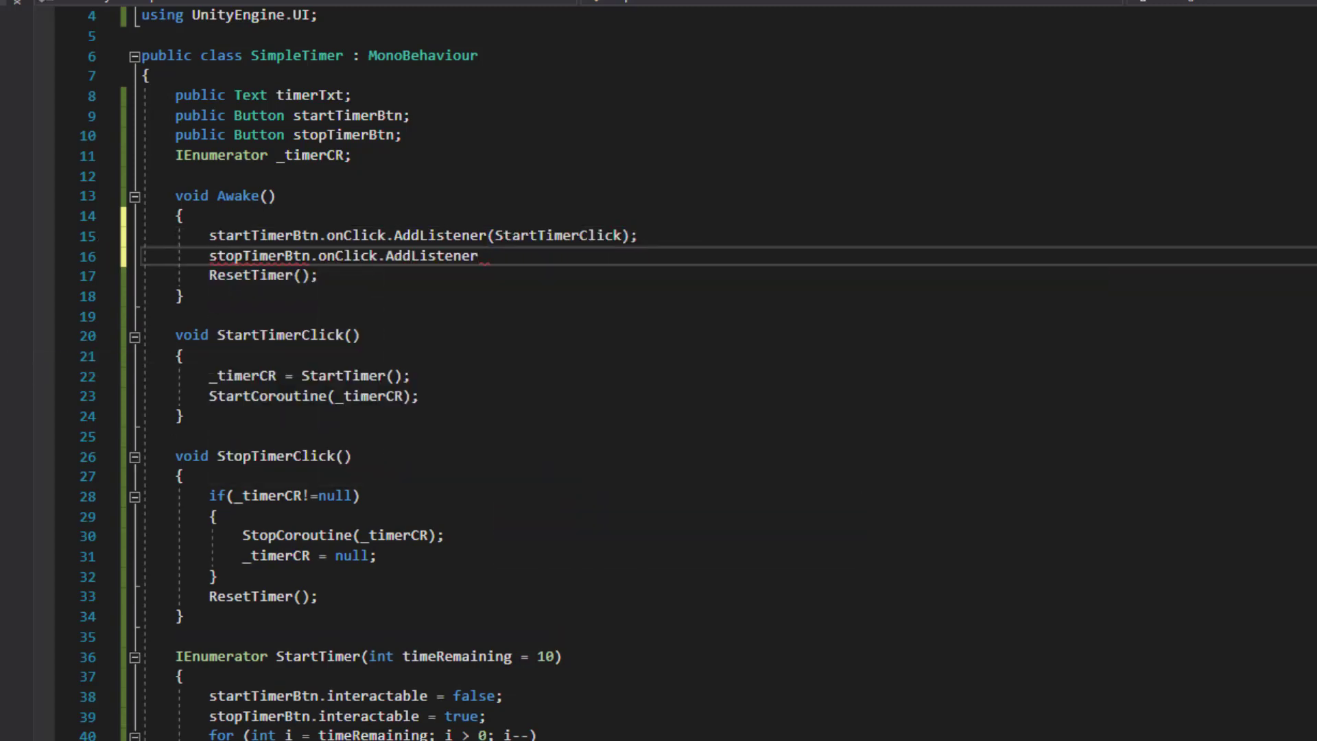
pyautogui.write('(stop')
pyautogui.press('Down')
pyautogui.write(');')
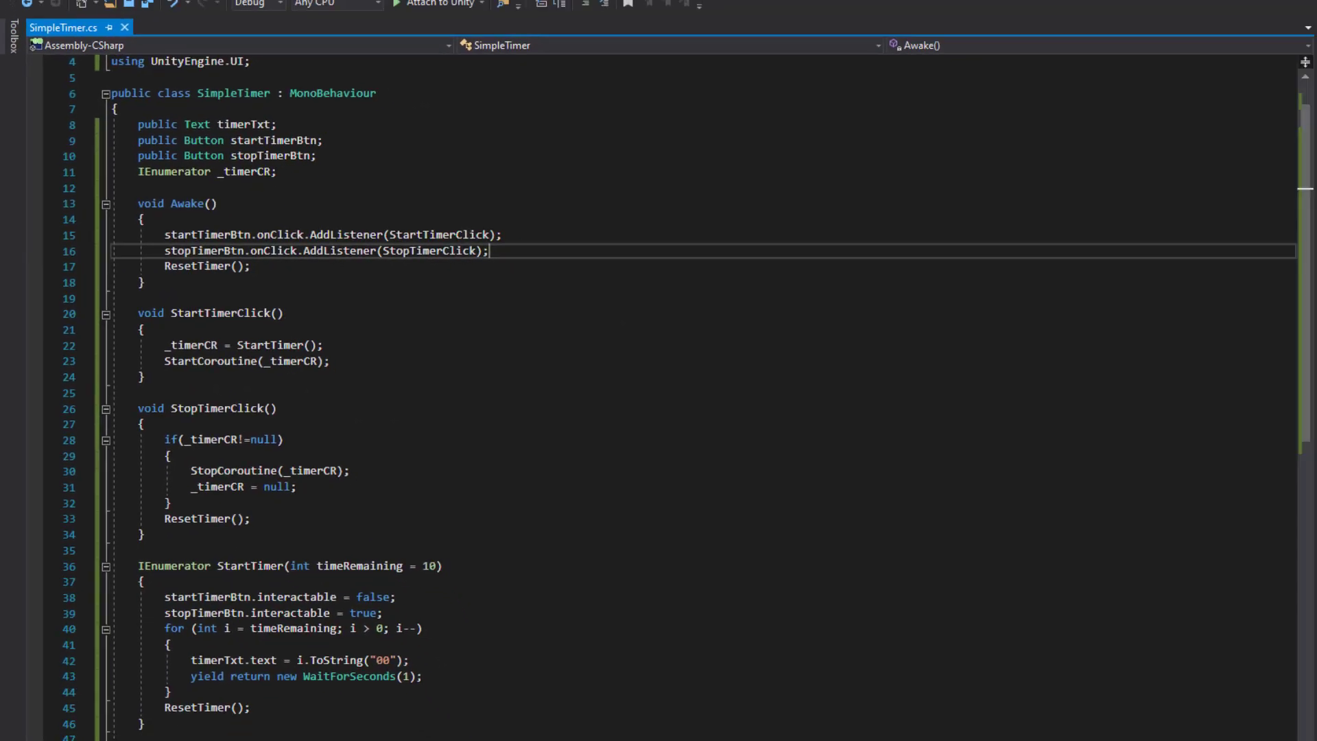
pyautogui.hotkey('alt', 'Tab')
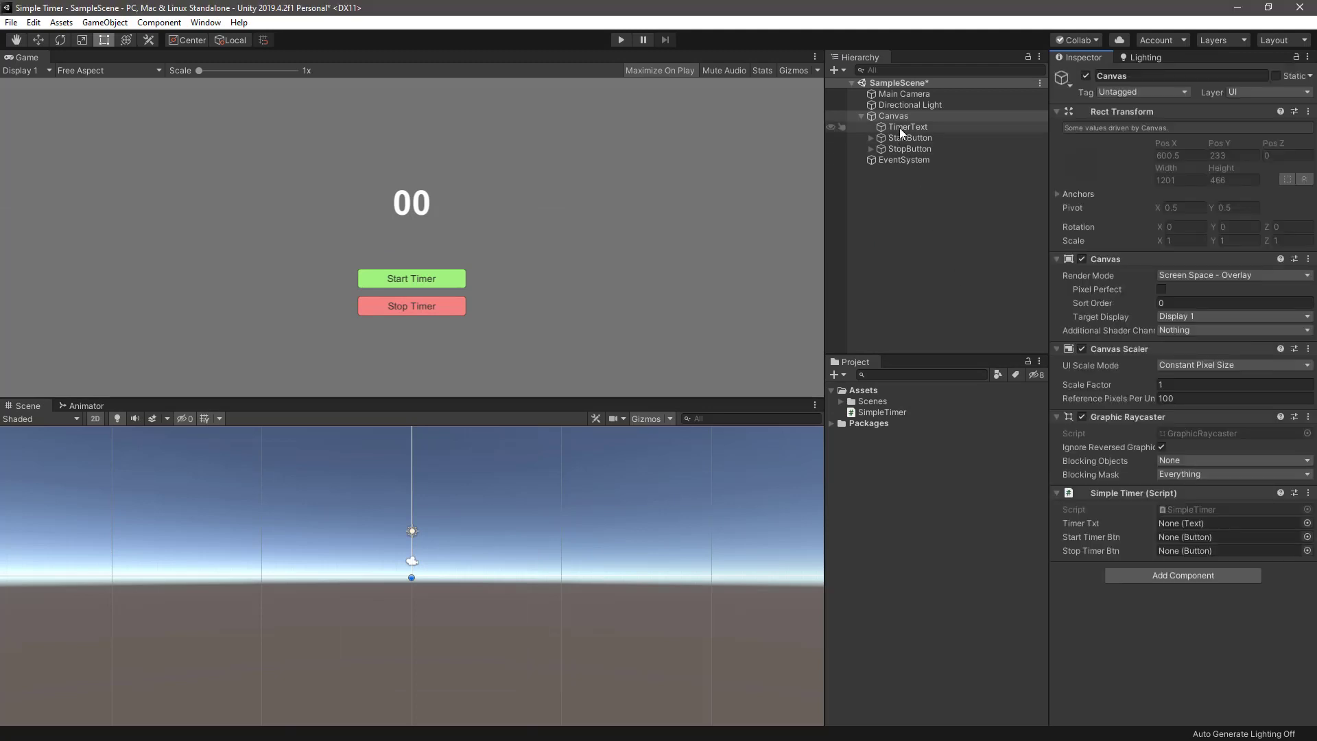
# - Assign TimerText, StartButton and StopButton to the Simple Timer's Timer Txt and button fields, then enter Play mode
pyautogui.moveTo(899, 128); pyautogui.dragTo(1172, 529)
pyautogui.moveTo(903, 138); pyautogui.dragTo(1200, 551)
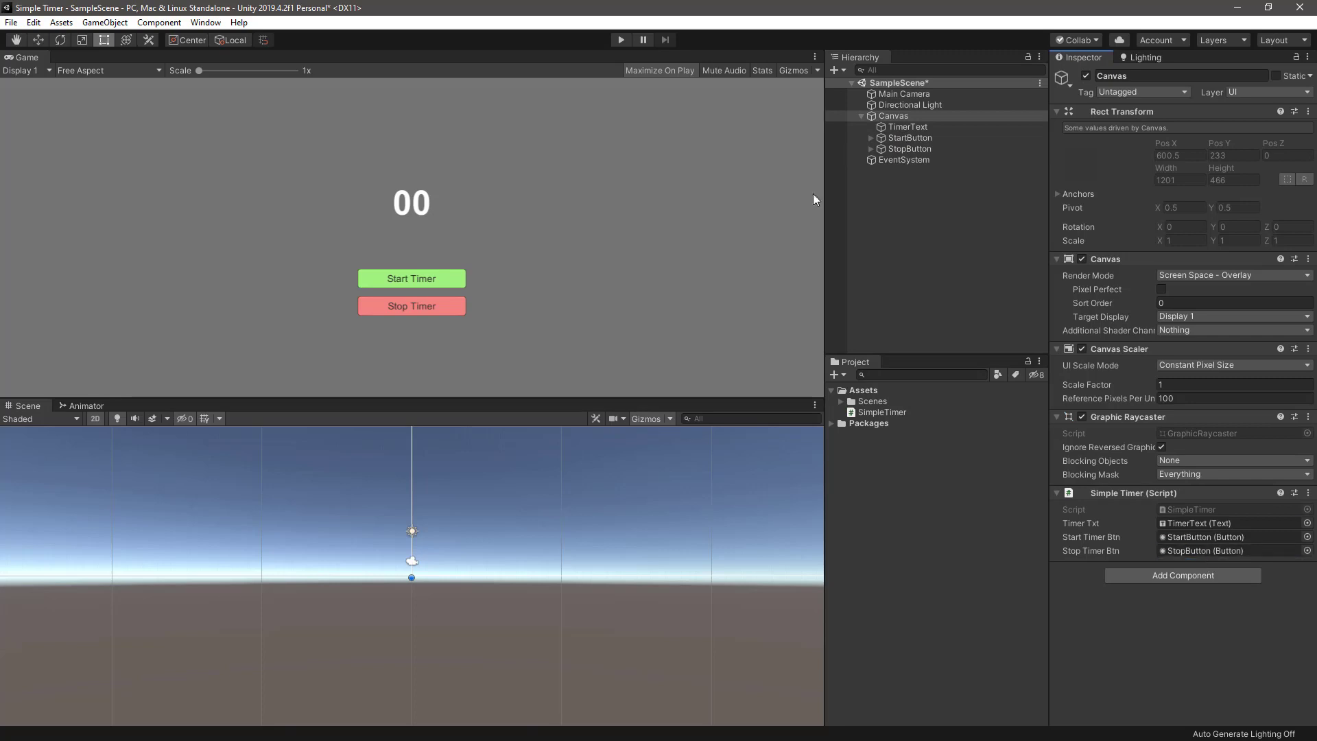
pyautogui.click(621, 41)
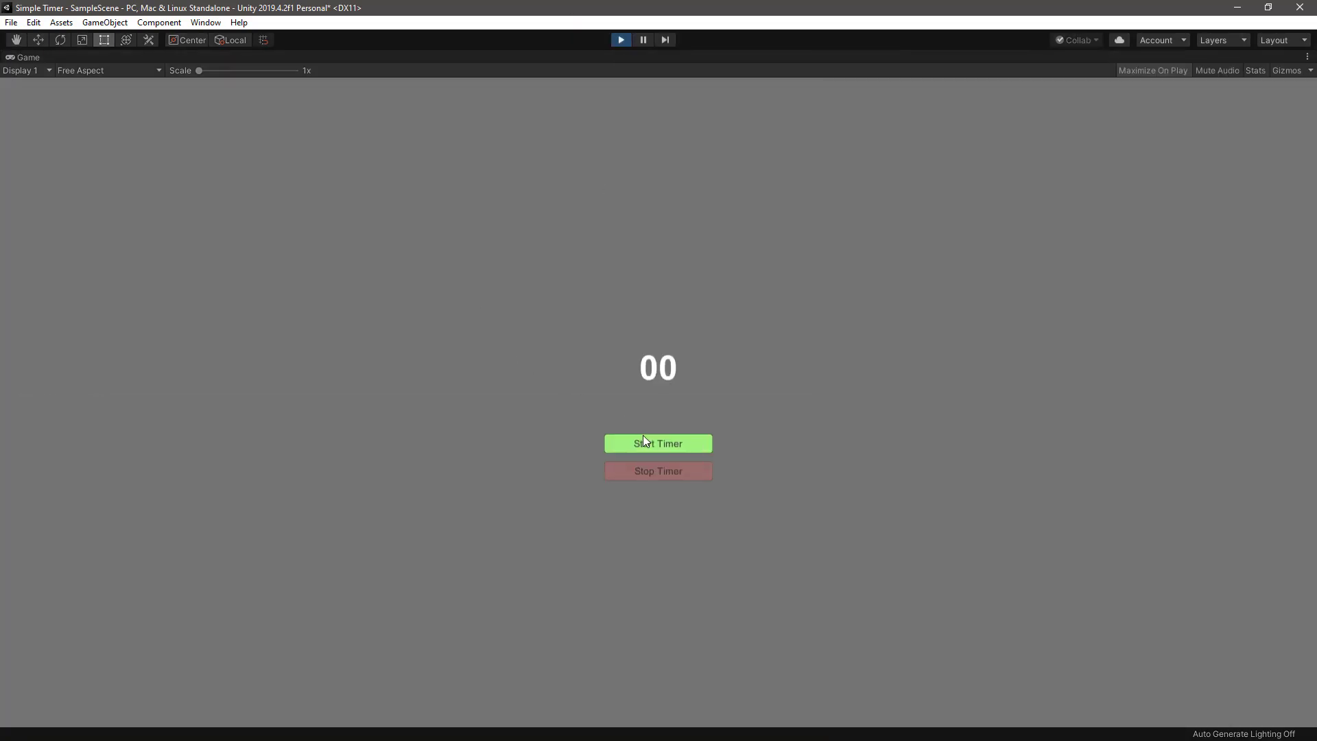
# - Start the countdown, stop it so it resets to 00, then restart it from 10
pyautogui.click(651, 441)
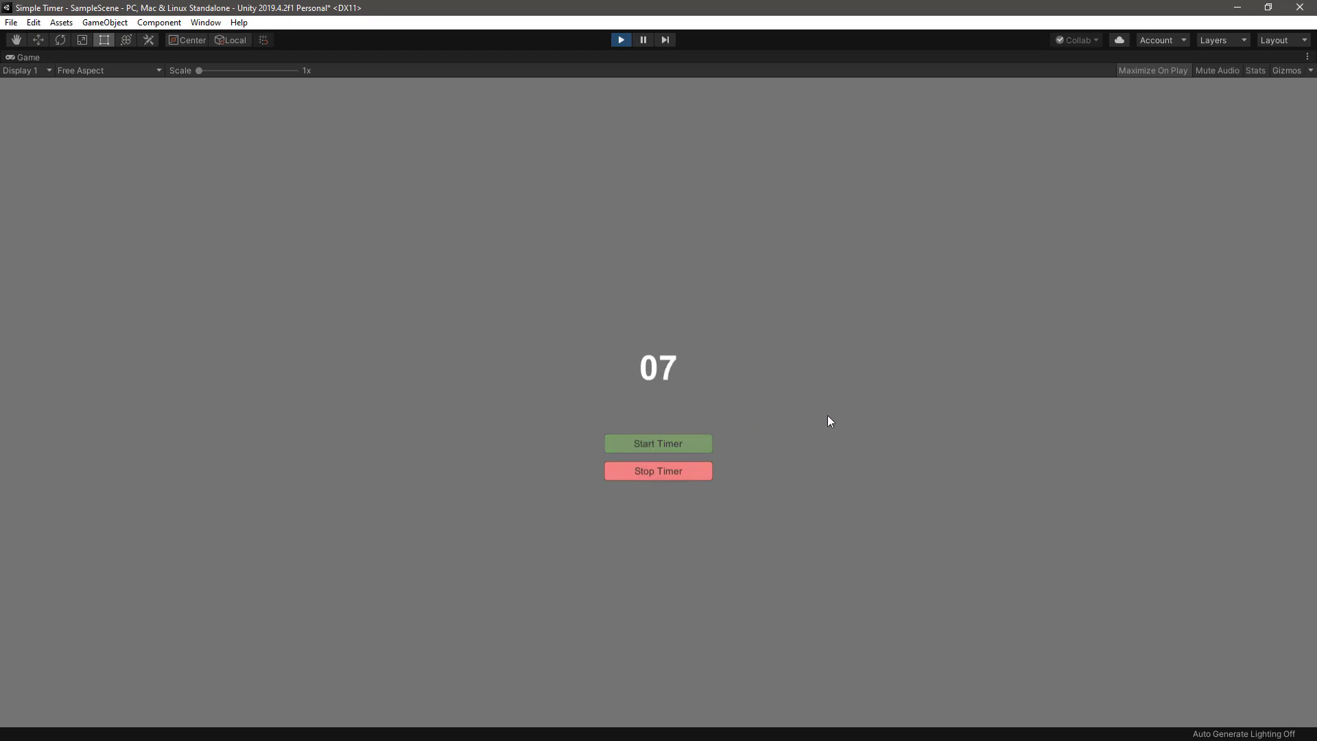
pyautogui.click(677, 472)
pyautogui.click(681, 447)
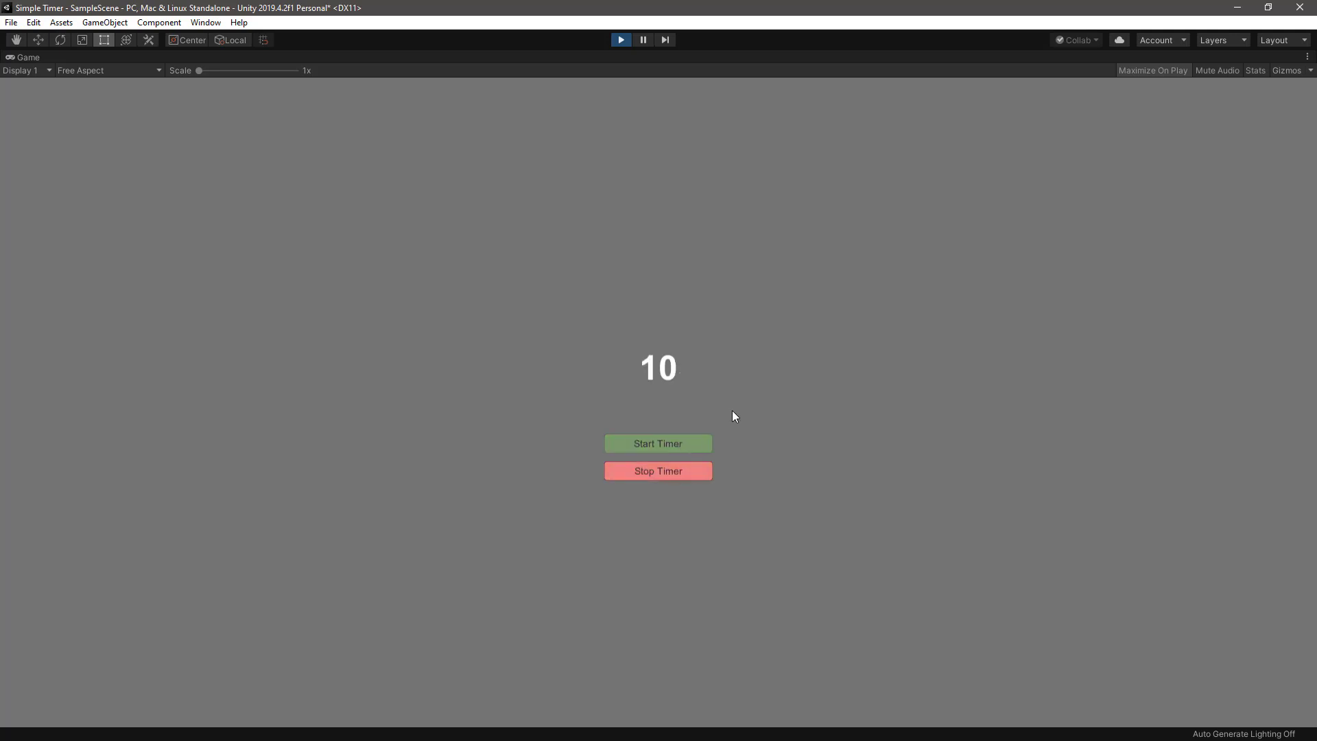